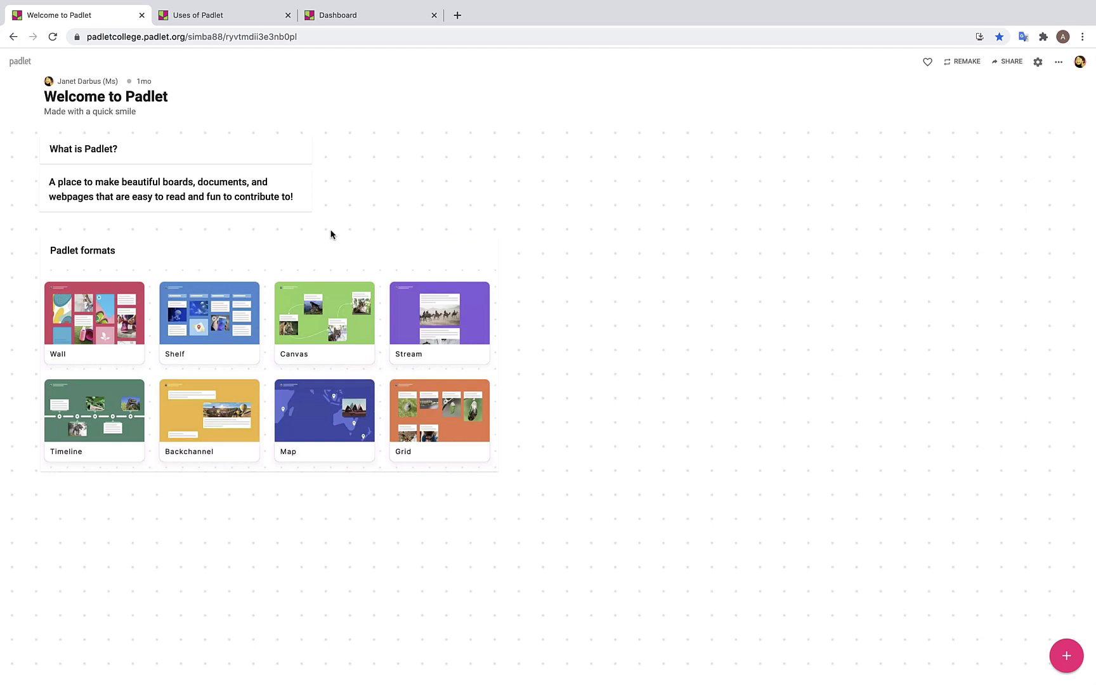
Open the Brainstorming (Climate Change Group Discussion) and Noticeboard (Office Noticeboard) examples in new tabs.
left_click(222, 21)
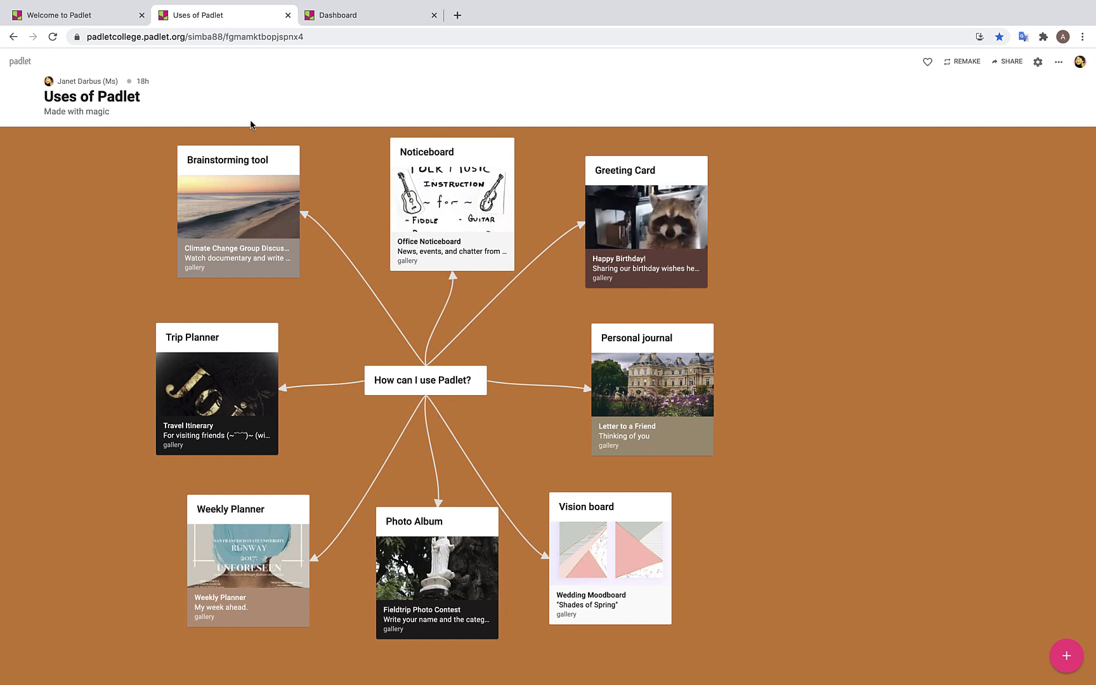
mouse_move(244, 152)
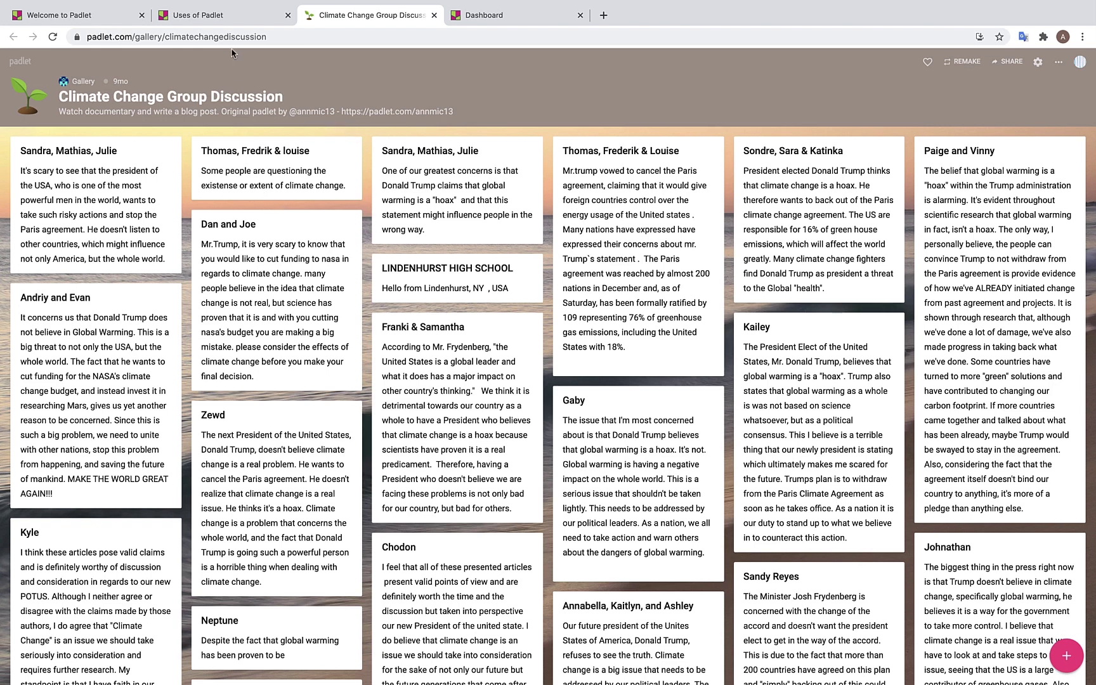
left_click(228, 19)
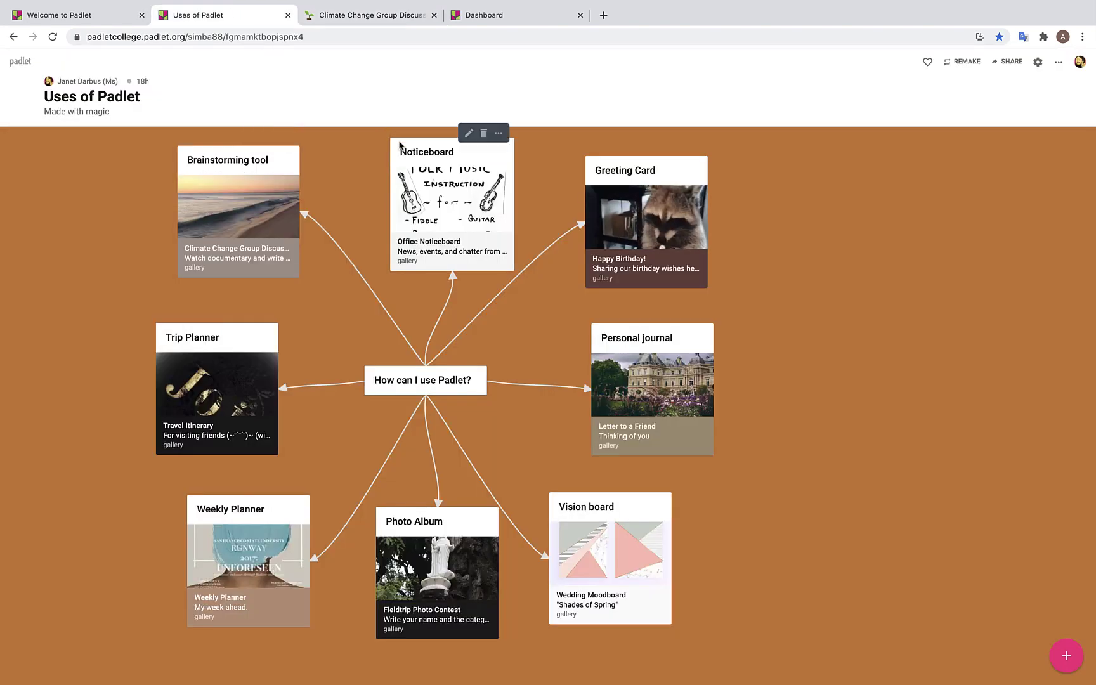
left_click(429, 180)
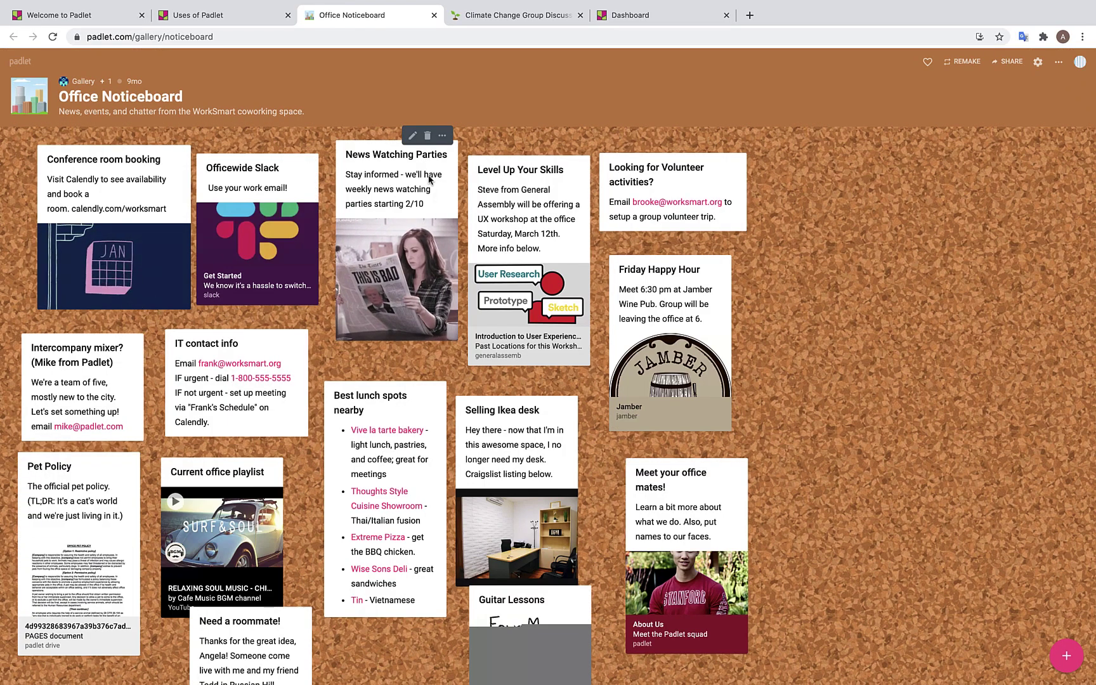
left_click(260, 22)
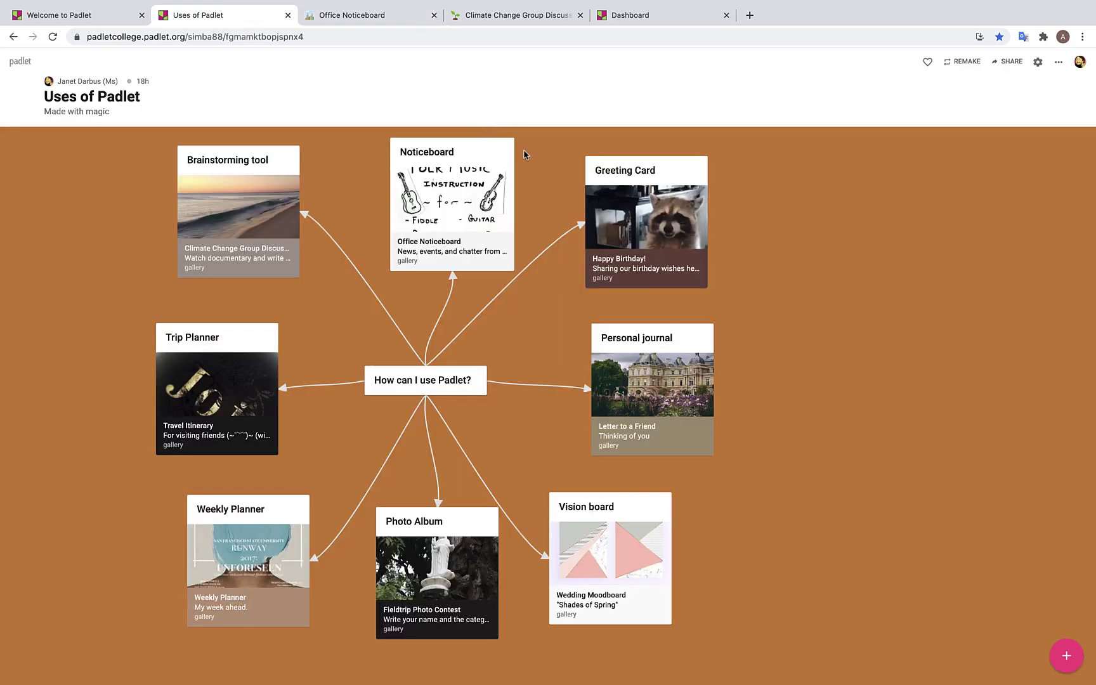
Open the Happy Birthday! greeting card and Letter to a Friend journal examples.
left_click(610, 210)
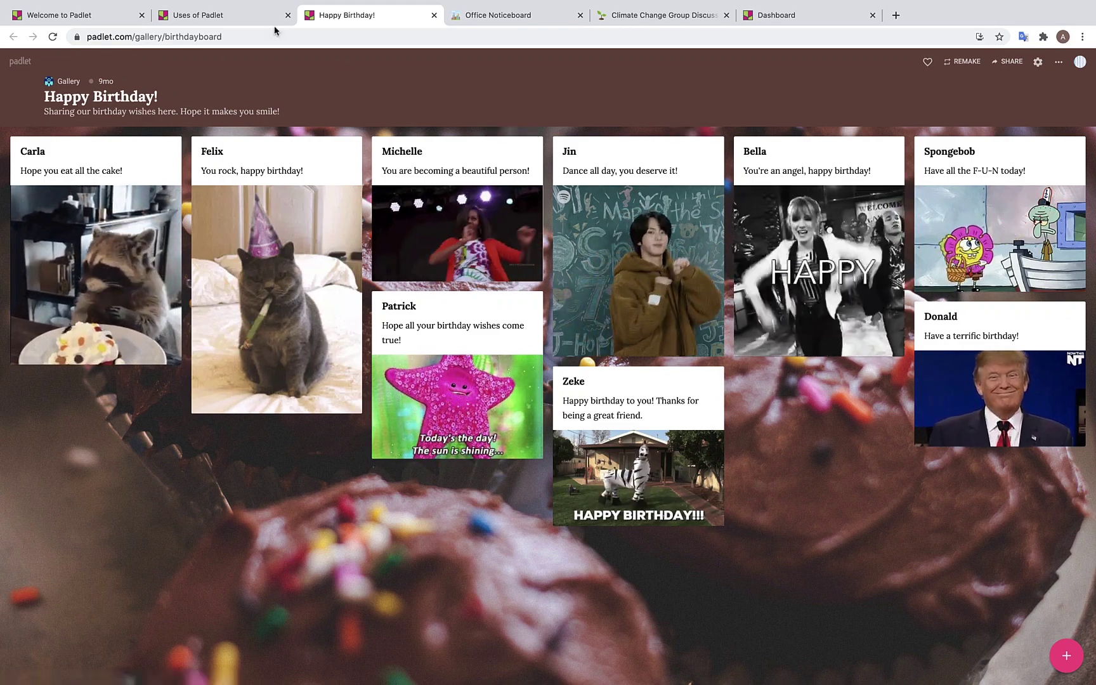
left_click(249, 16)
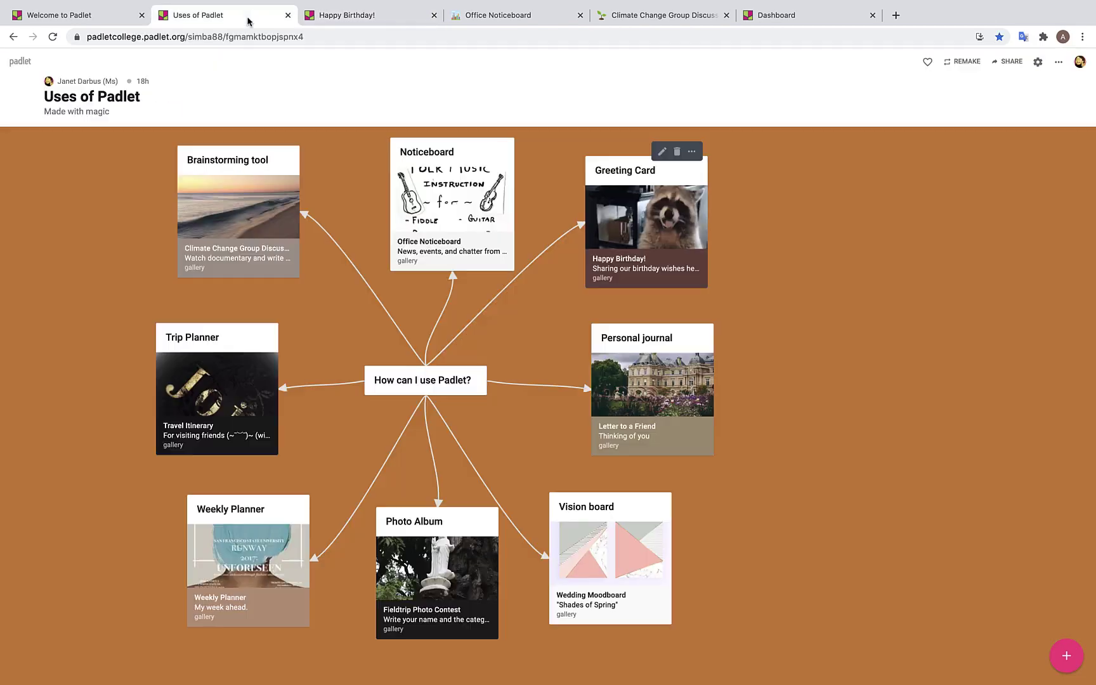
left_click(664, 378)
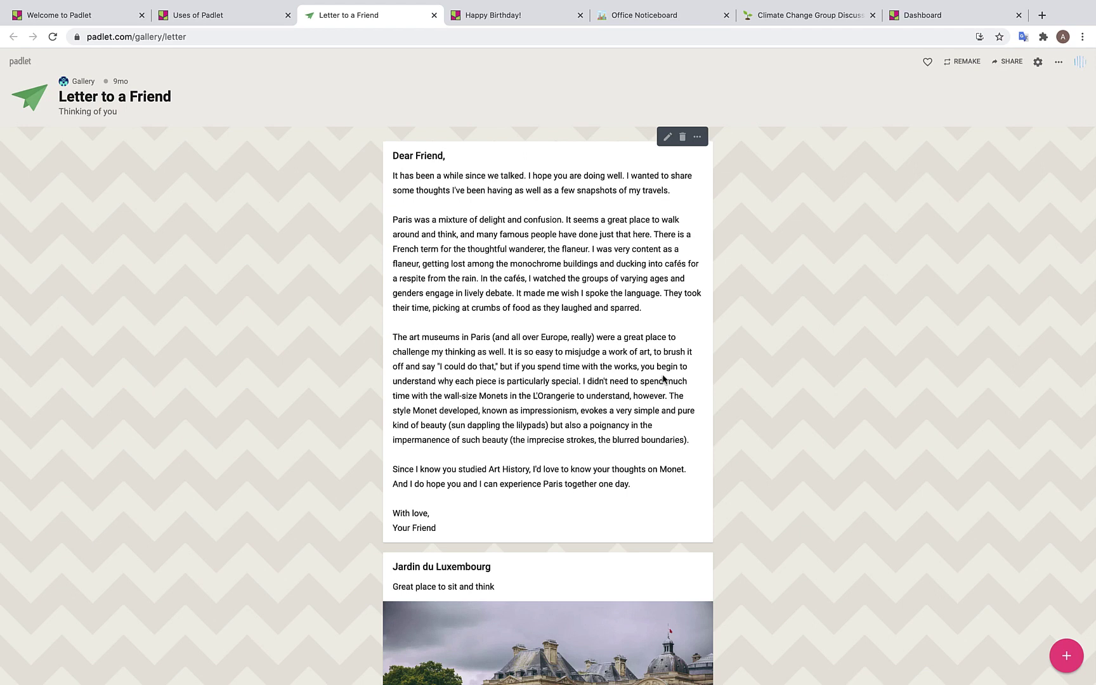
left_click(241, 15)
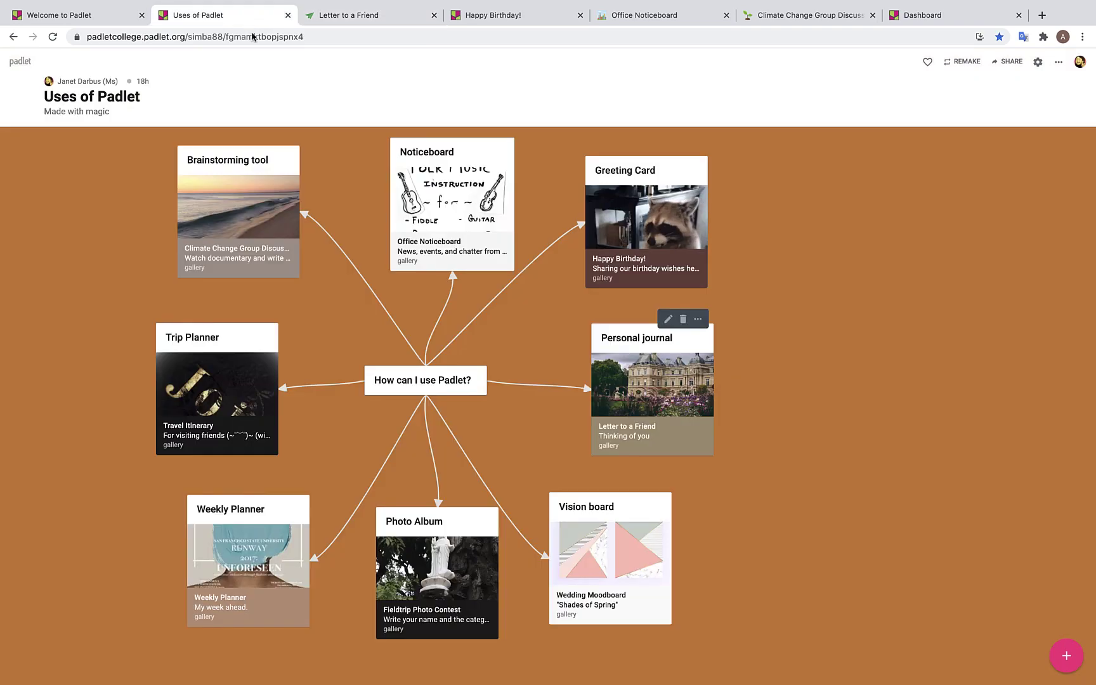
Open the Wedding Moodboard and Fieldtrip Photo Contest examples.
left_click(616, 543)
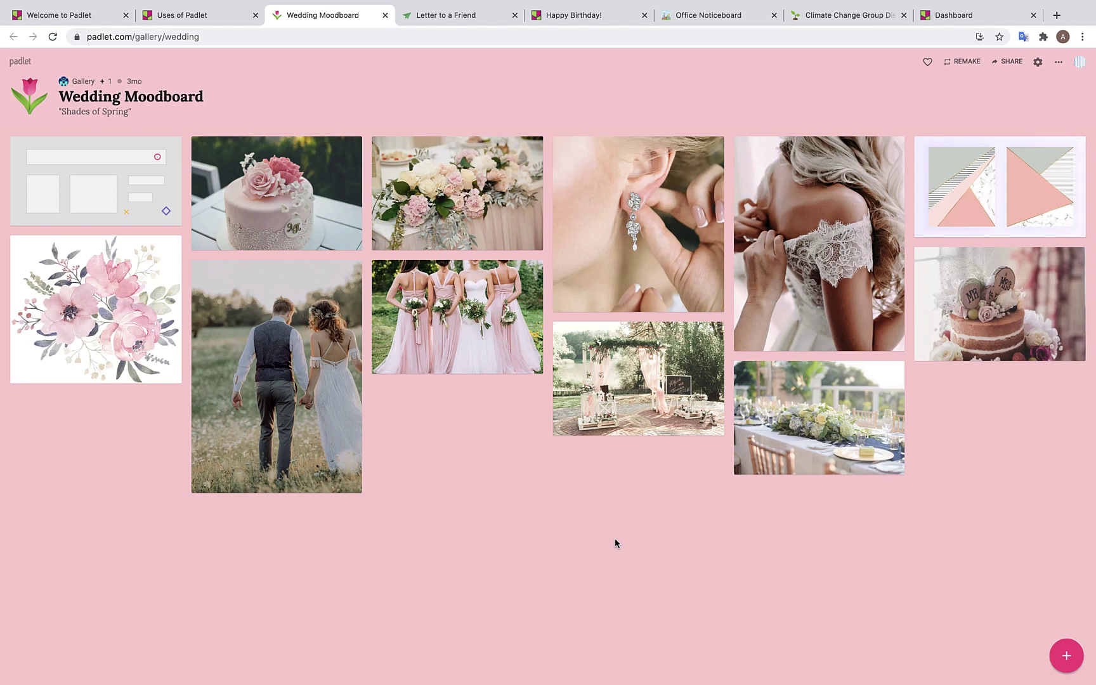
left_click(198, 22)
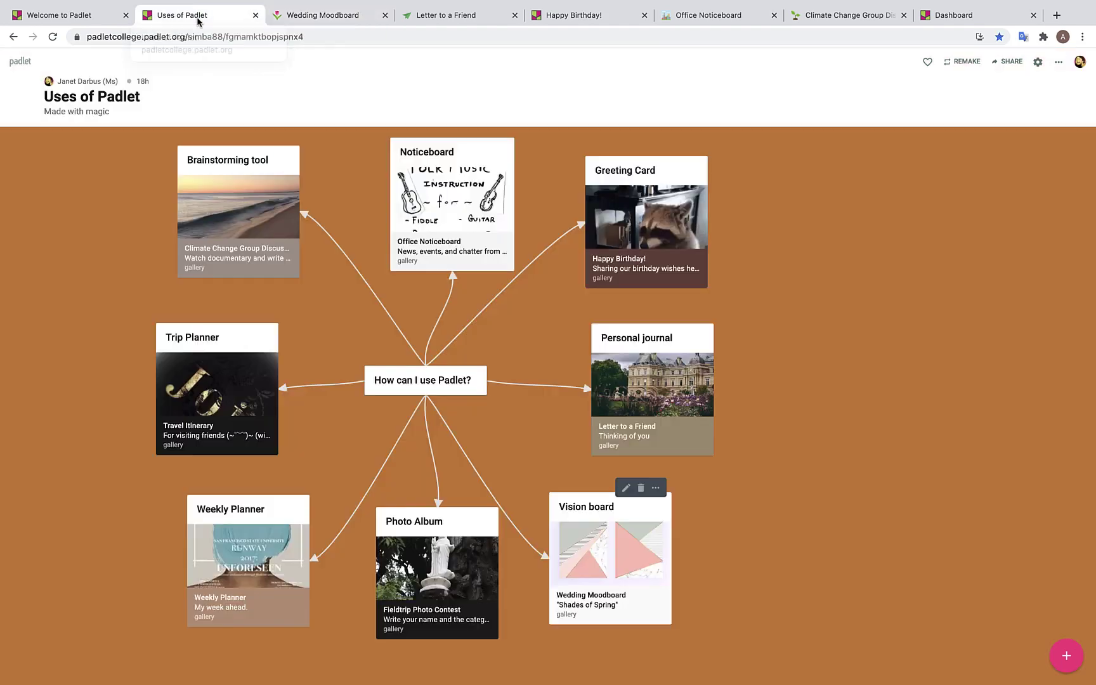
left_click(446, 573)
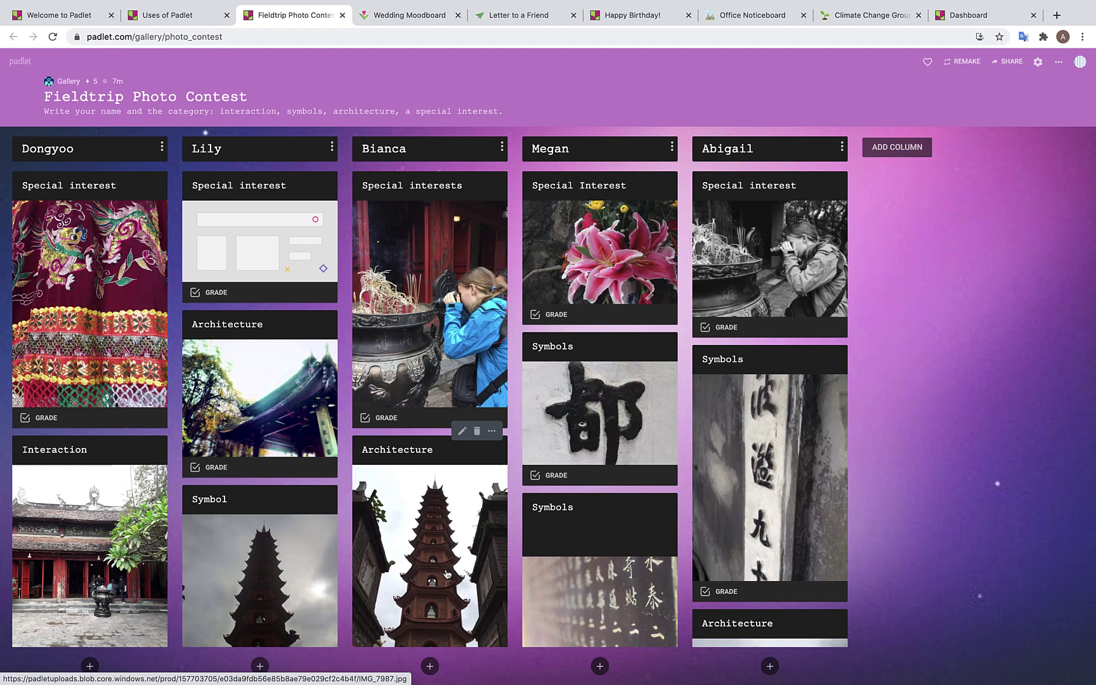
left_click(174, 19)
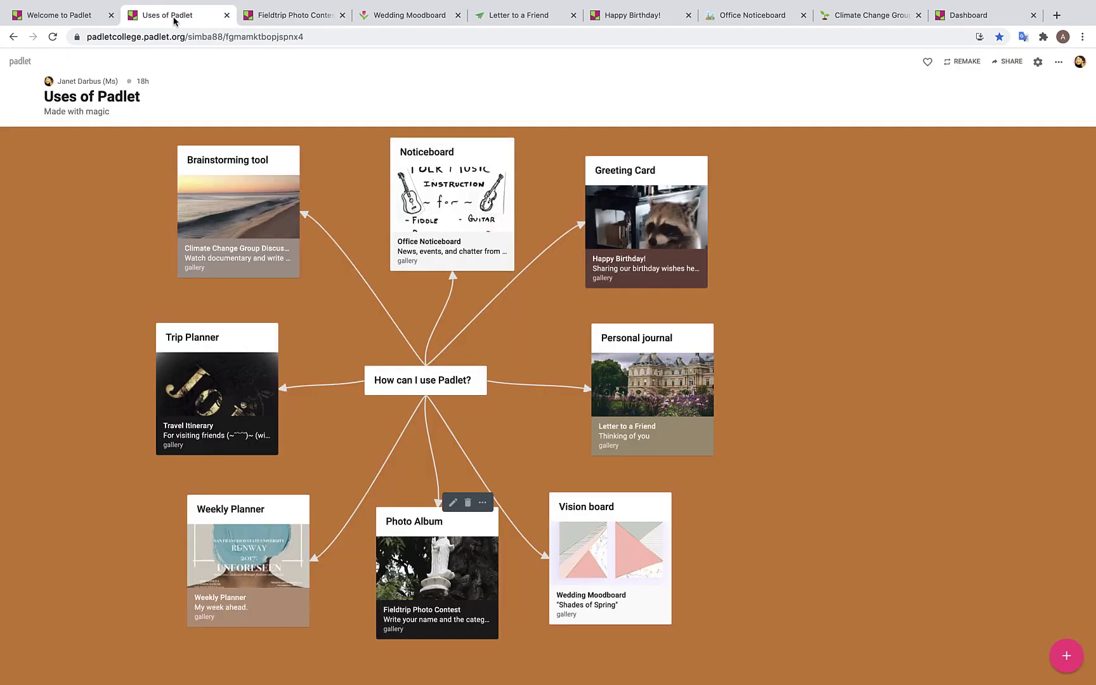
Open the Weekly Planner and Travel Itinerary examples.
left_click(259, 550)
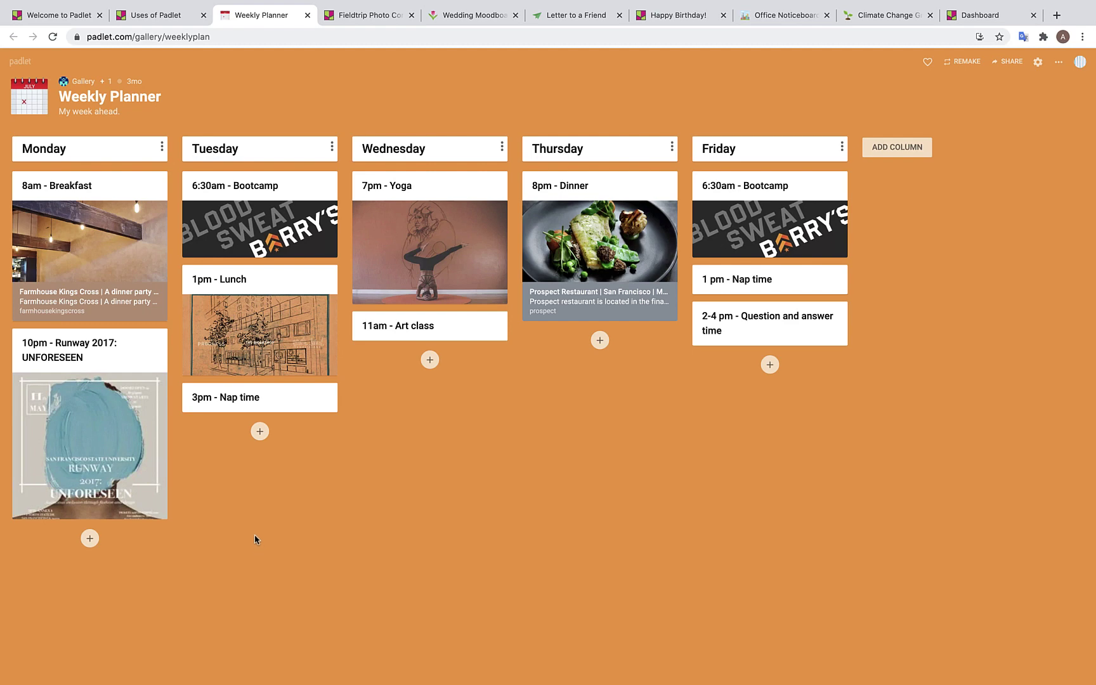
left_click(165, 25)
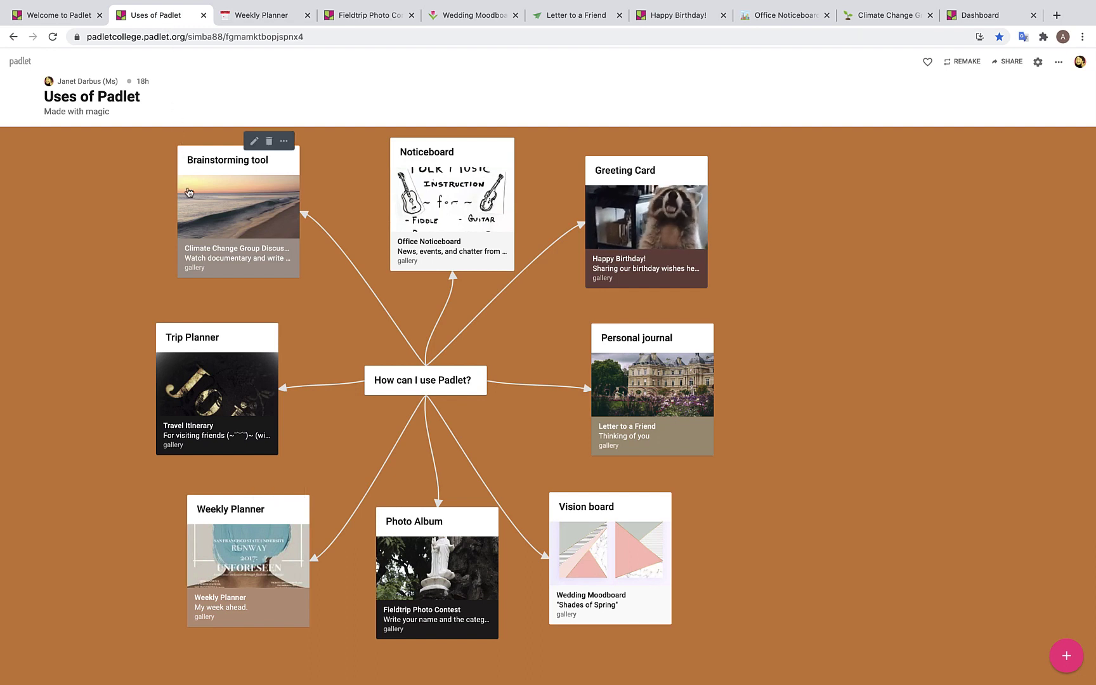
left_click(203, 368)
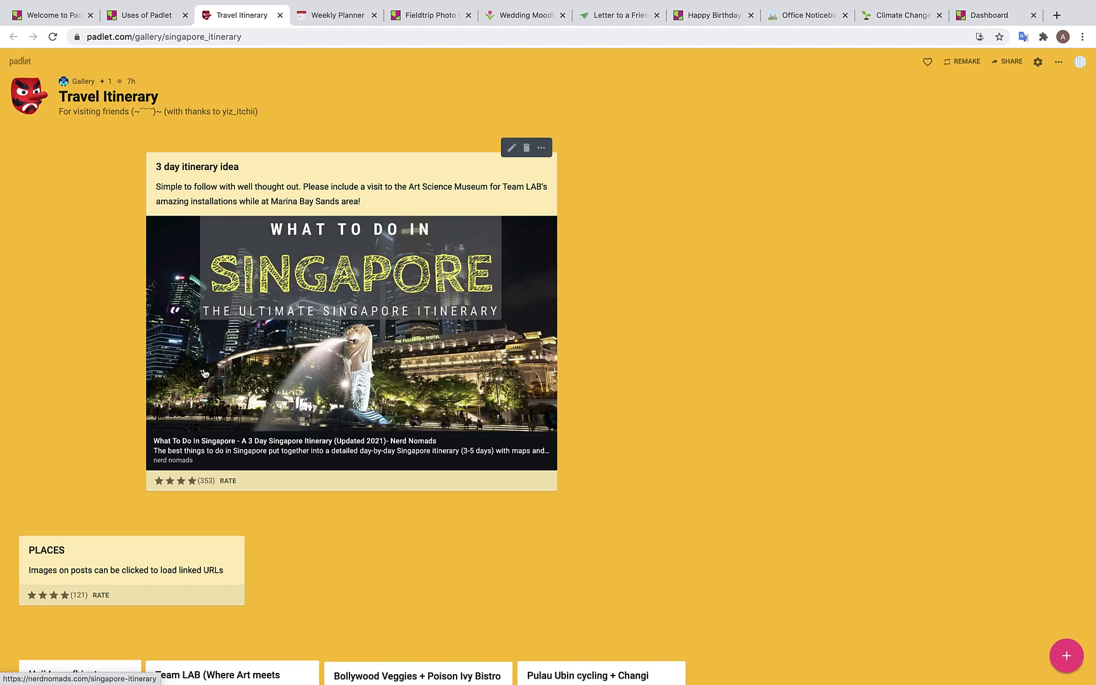
Close all eight example tabs, from Travel Itinerary back to Climate Change Group Discussion.
left_click(279, 16)
left_click(279, 15)
left_click(279, 16)
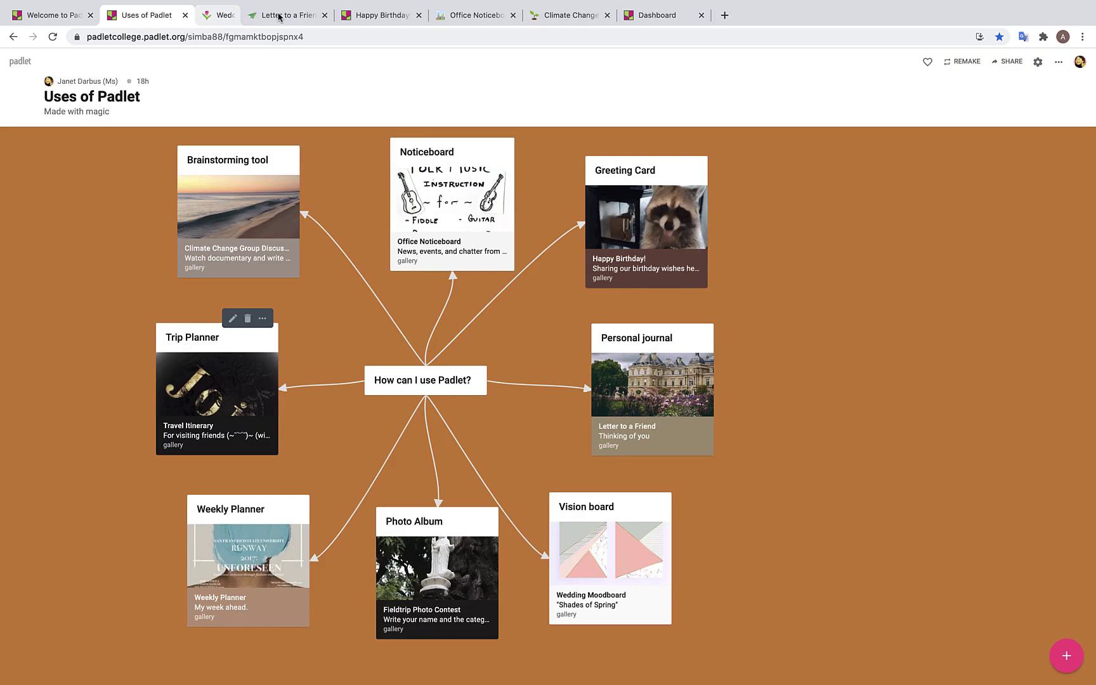
left_click(279, 16)
left_click(280, 15)
left_click(280, 15)
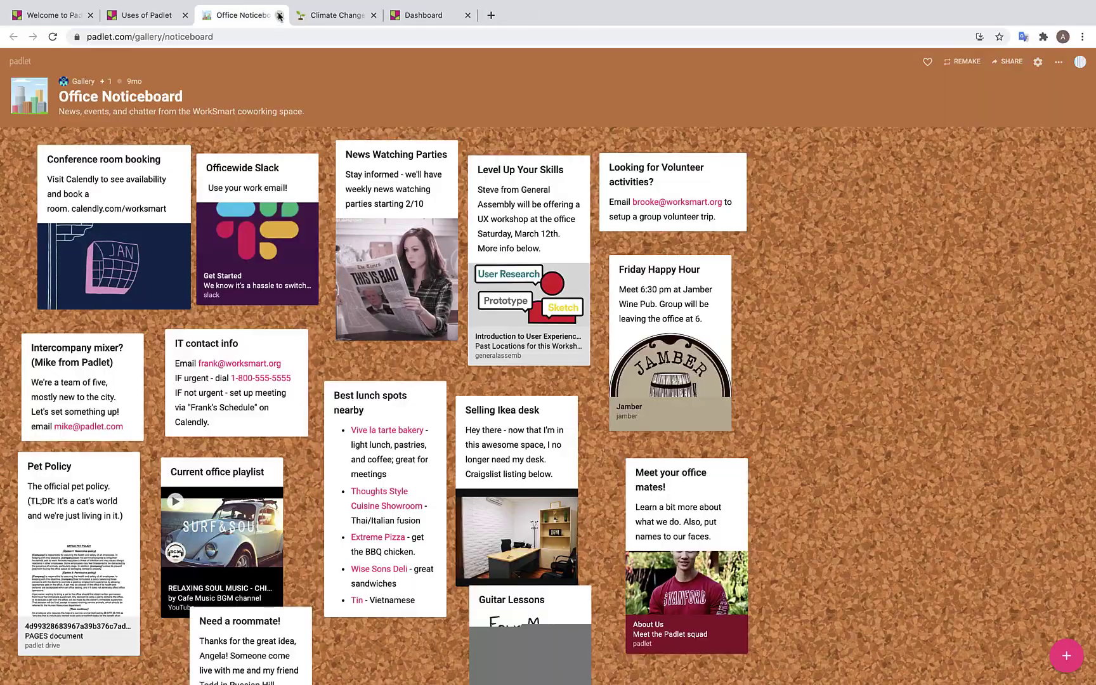
left_click(279, 15)
left_click(279, 15)
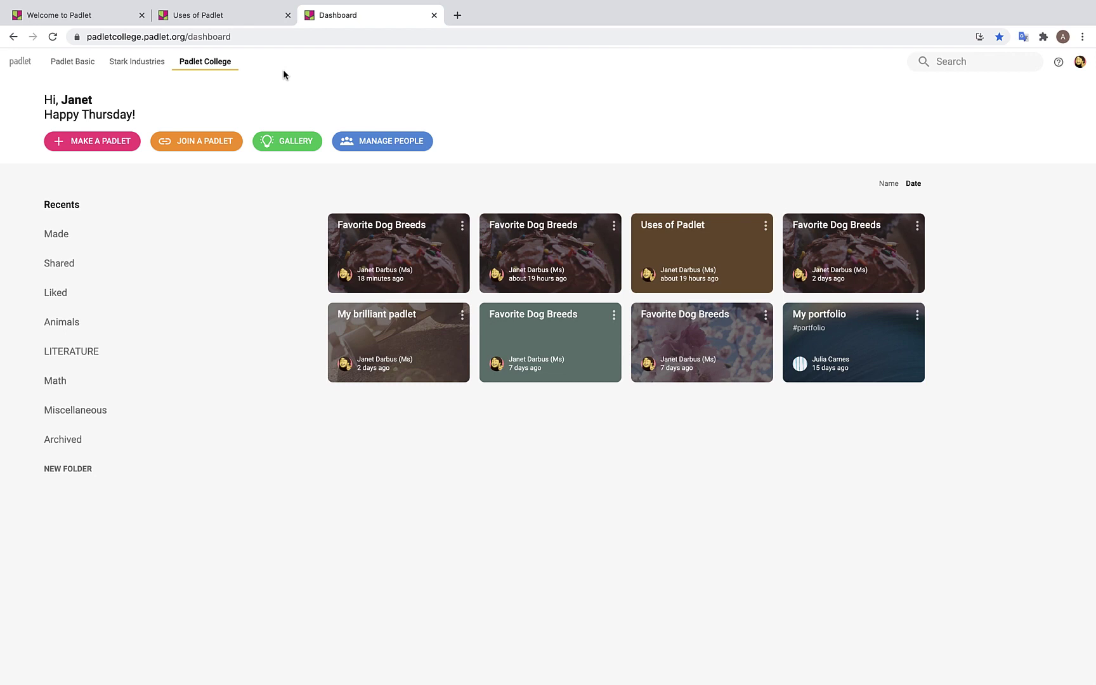
left_click(244, 37)
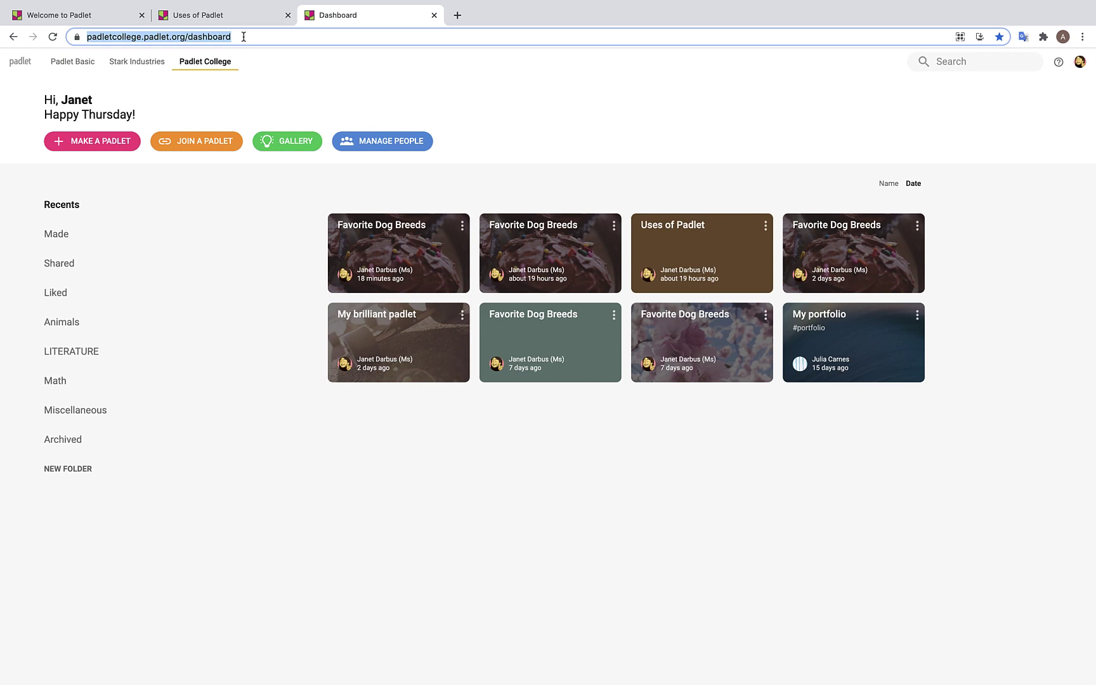
left_click(234, 91)
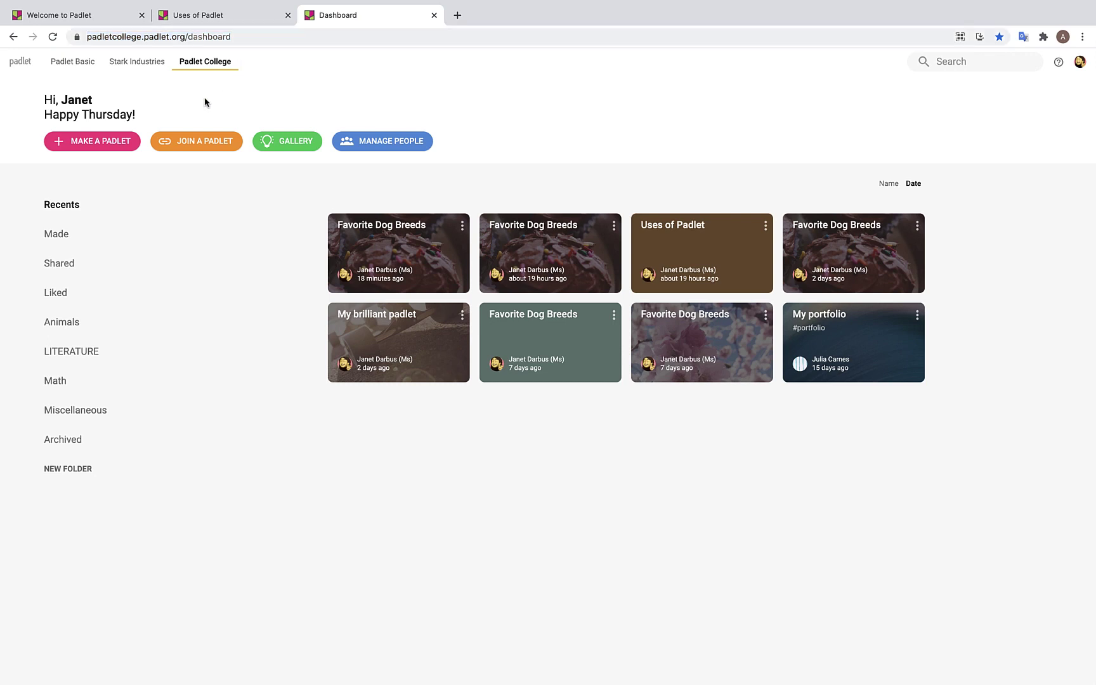
Use MAKE A PADLET on the dashboard to show the eight blank formats.
left_click(113, 139)
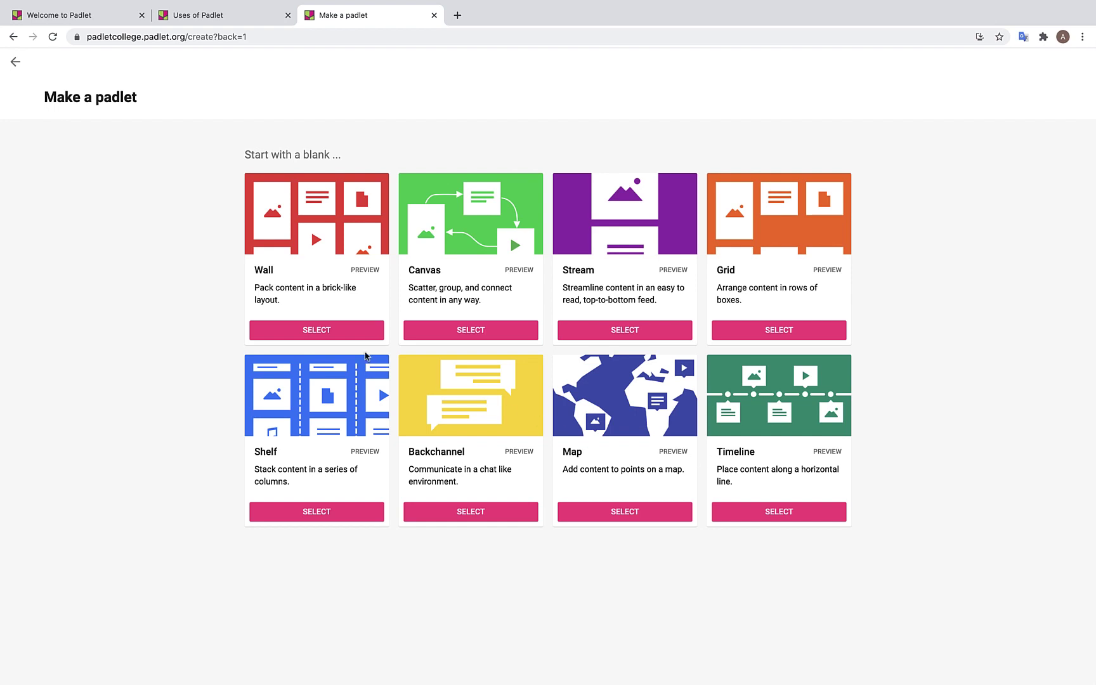
Create a Wall padlet titled 'Favorite Dog Breeds' and copy its address to the clipboard.
left_click(340, 332)
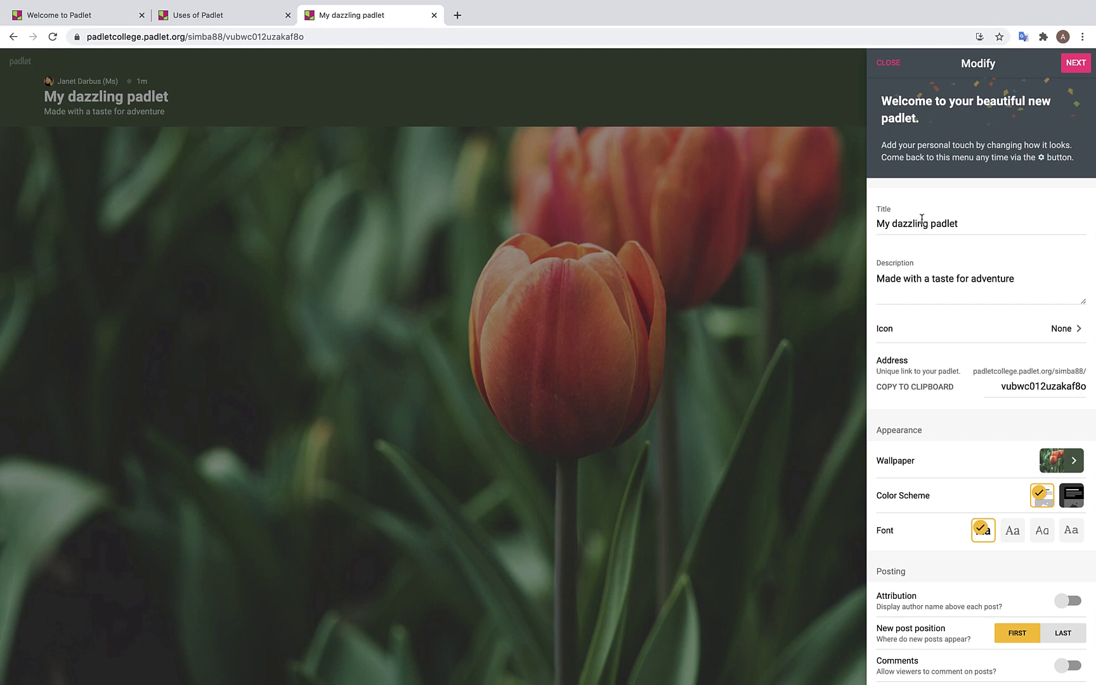
triple_click(922, 219)
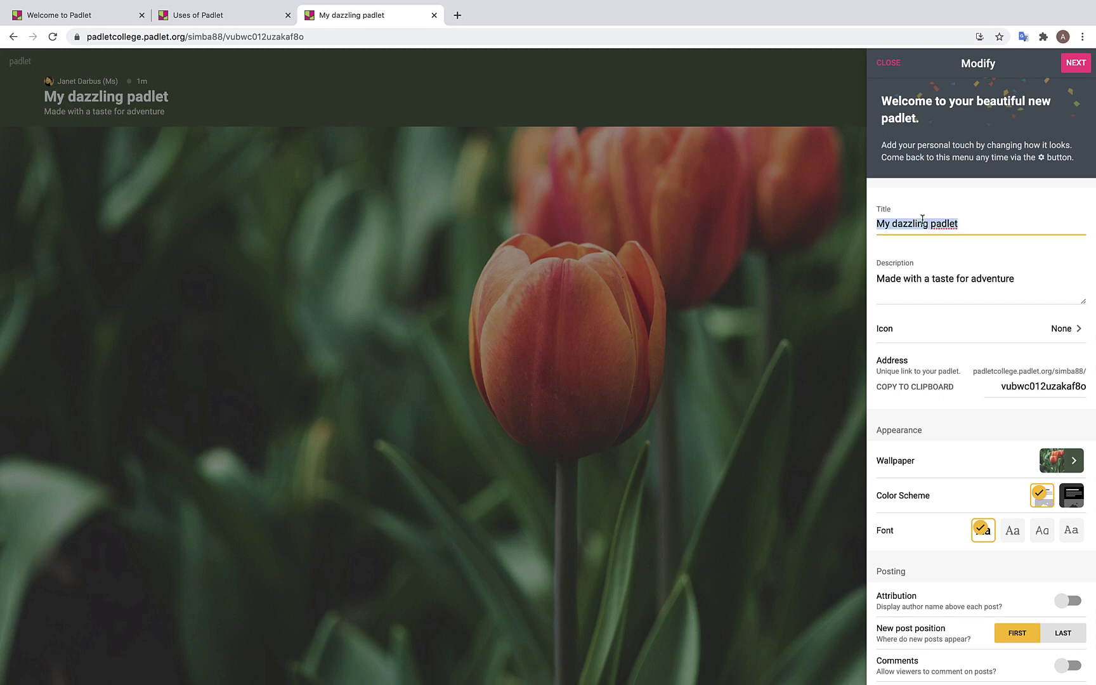
type("F")
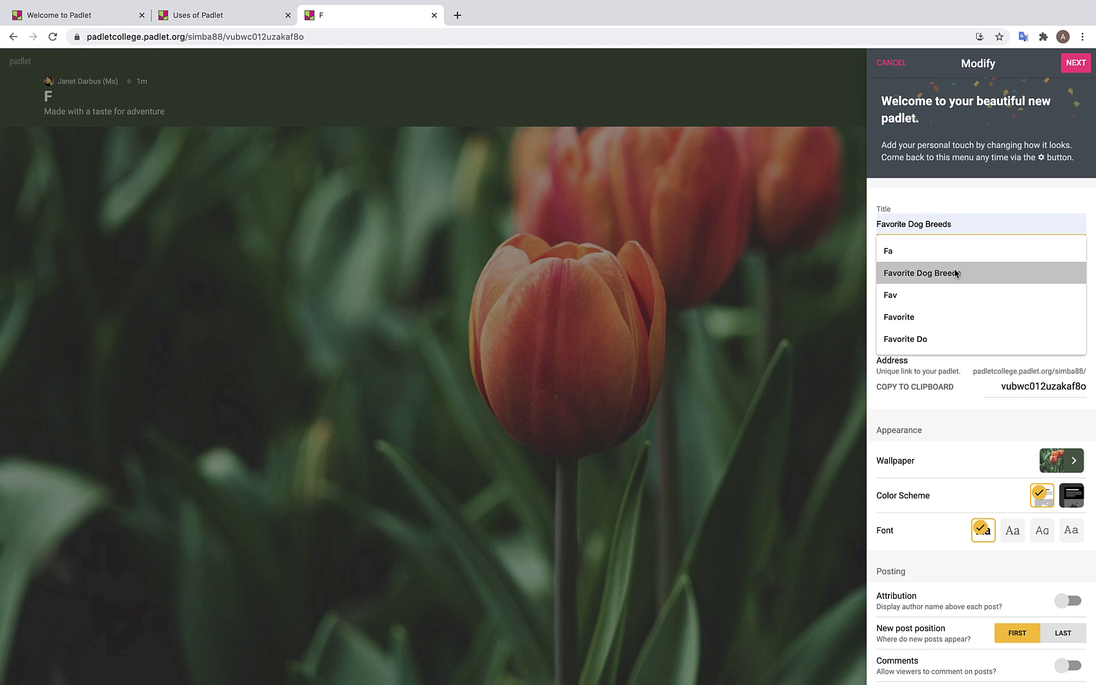
left_click(958, 273)
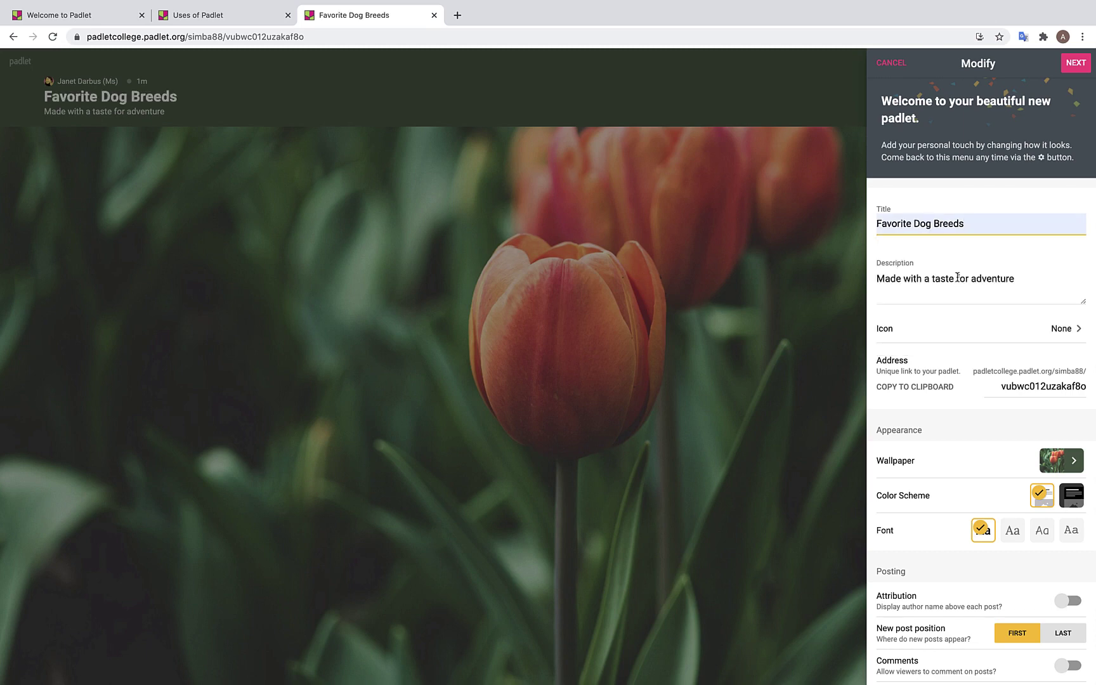
left_click(958, 279)
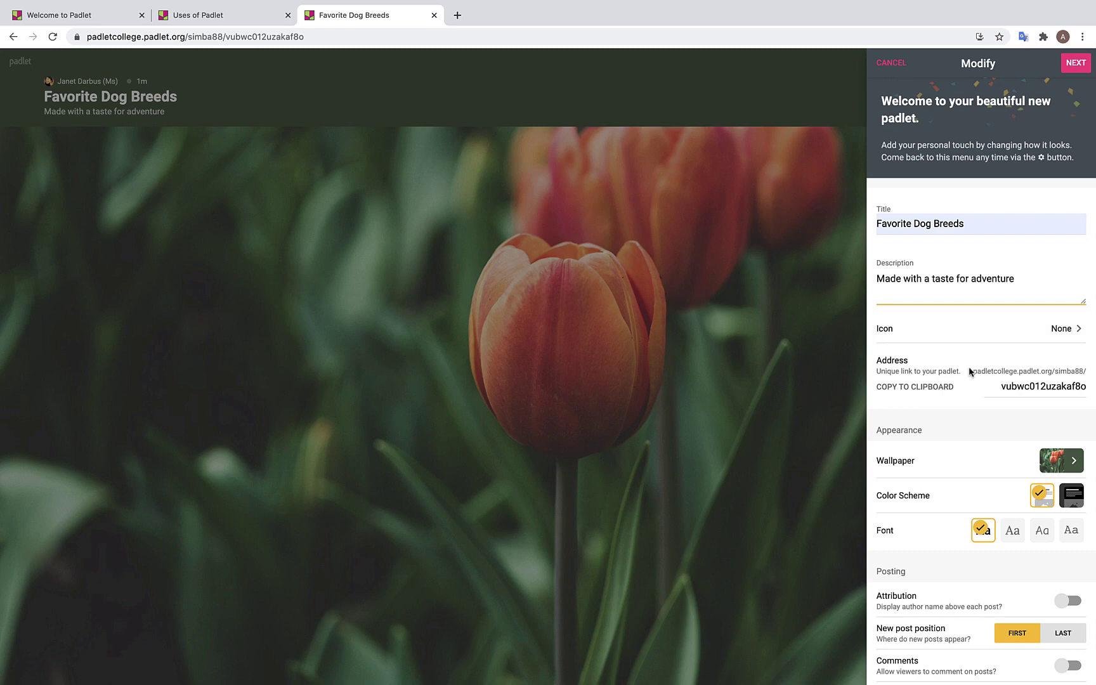
left_click(918, 389)
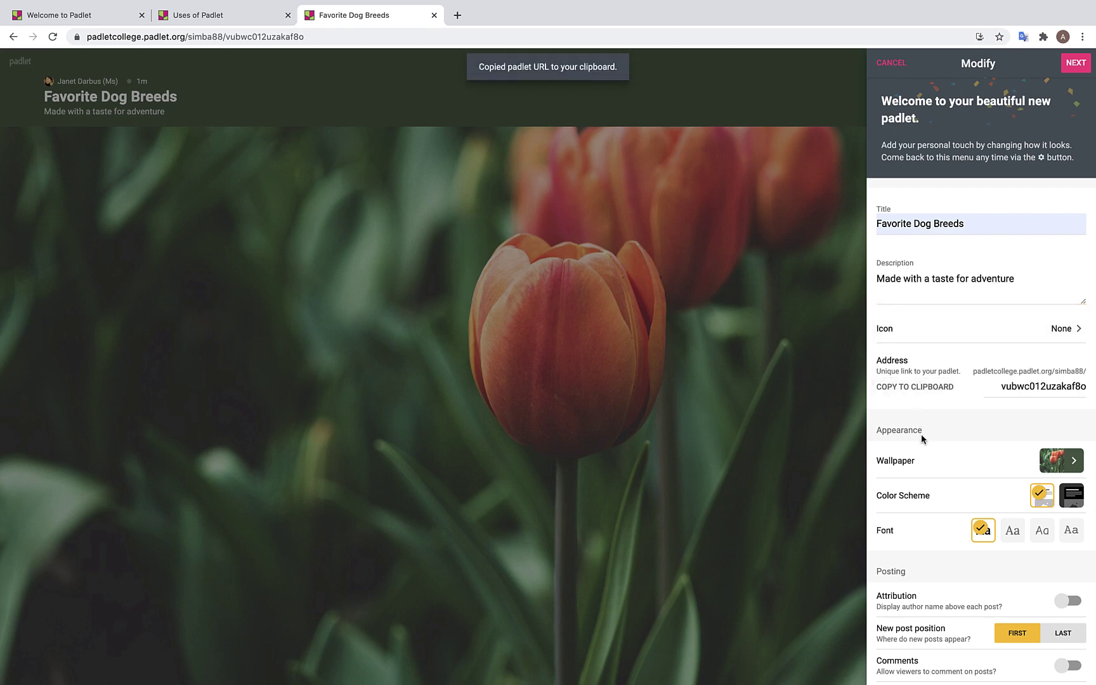
scroll(922, 435, "down", 1)
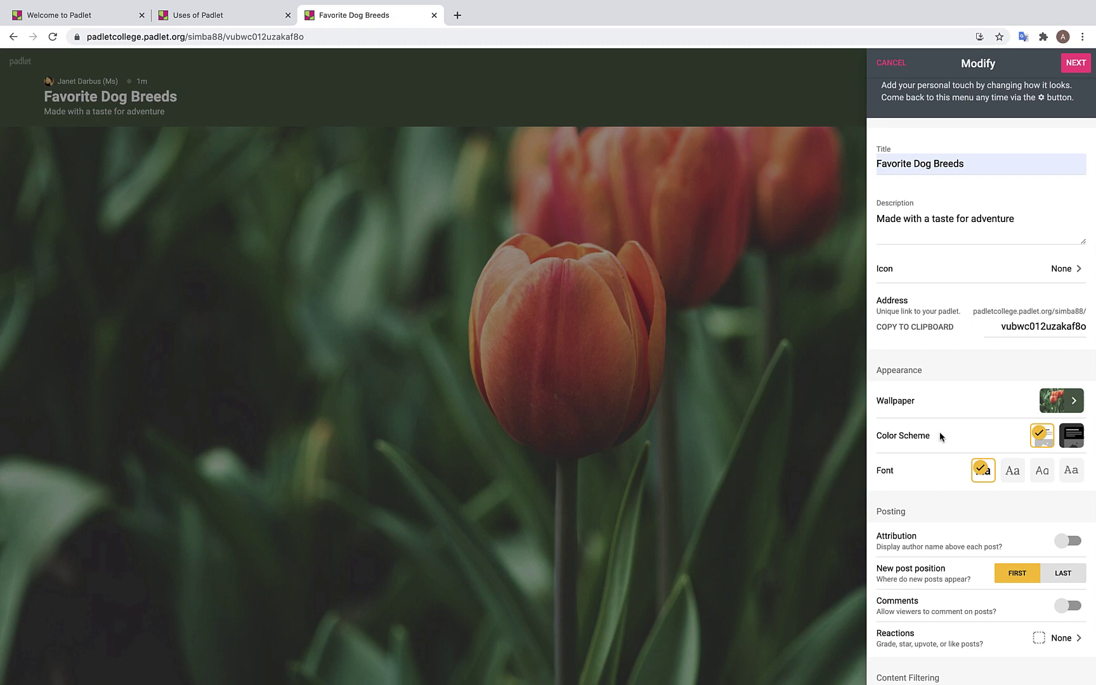
Change the wallpaper from Holland to the Sakura picture and return to Modify.
left_click(1069, 401)
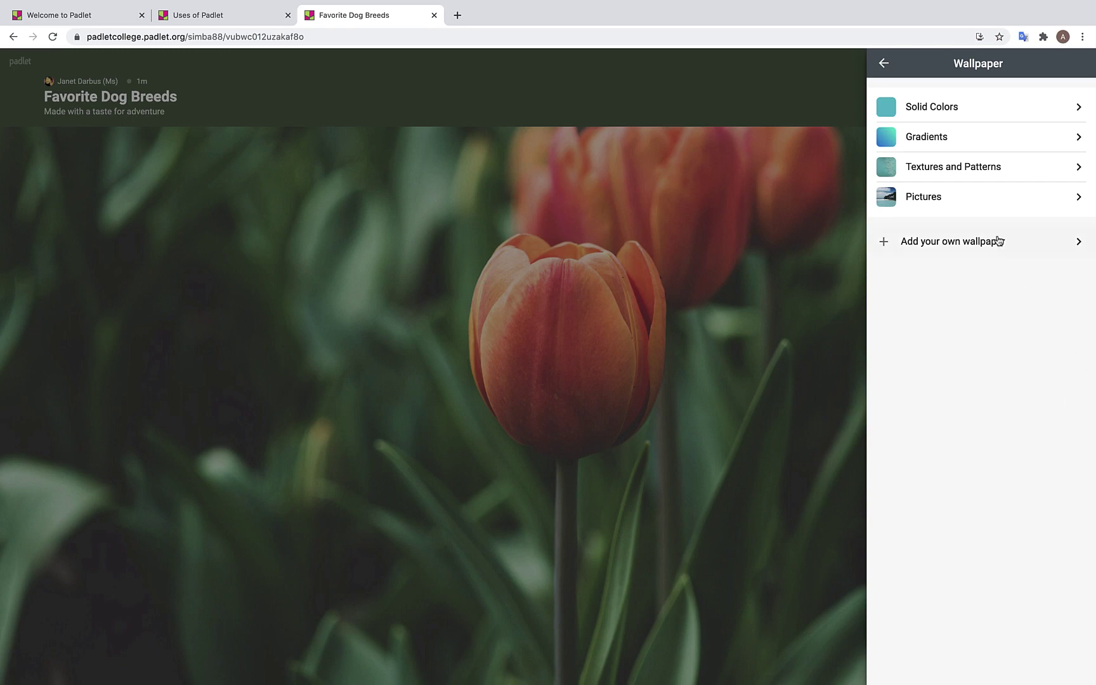
left_click(962, 199)
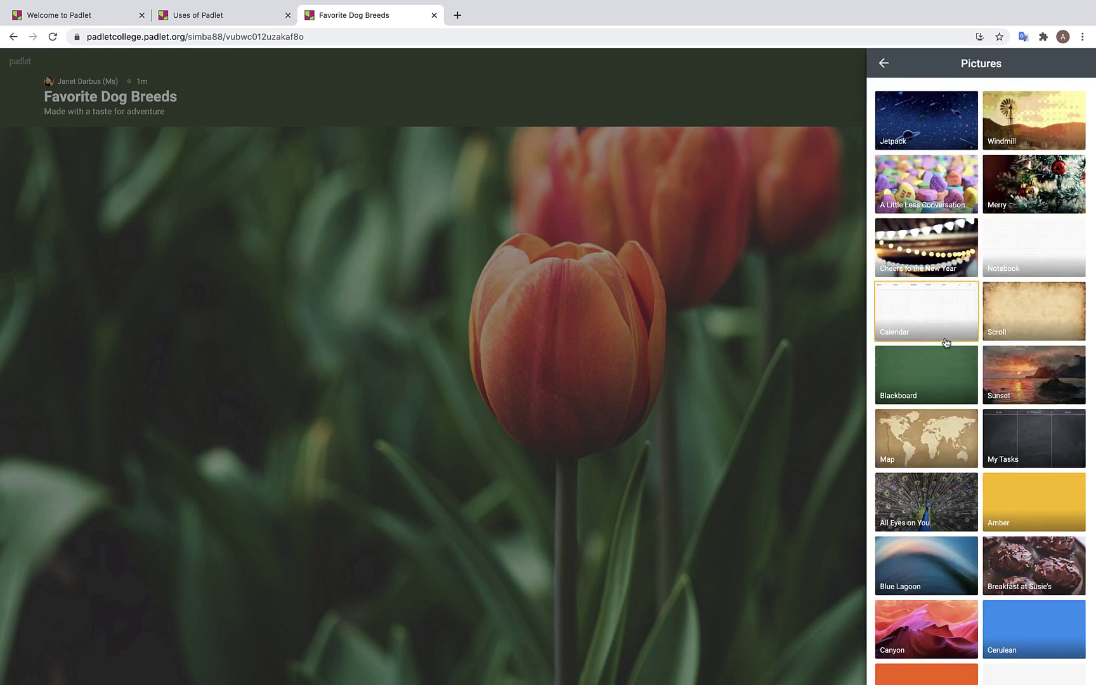
scroll(945, 343, "down", 3)
scroll(945, 343, "down", 9)
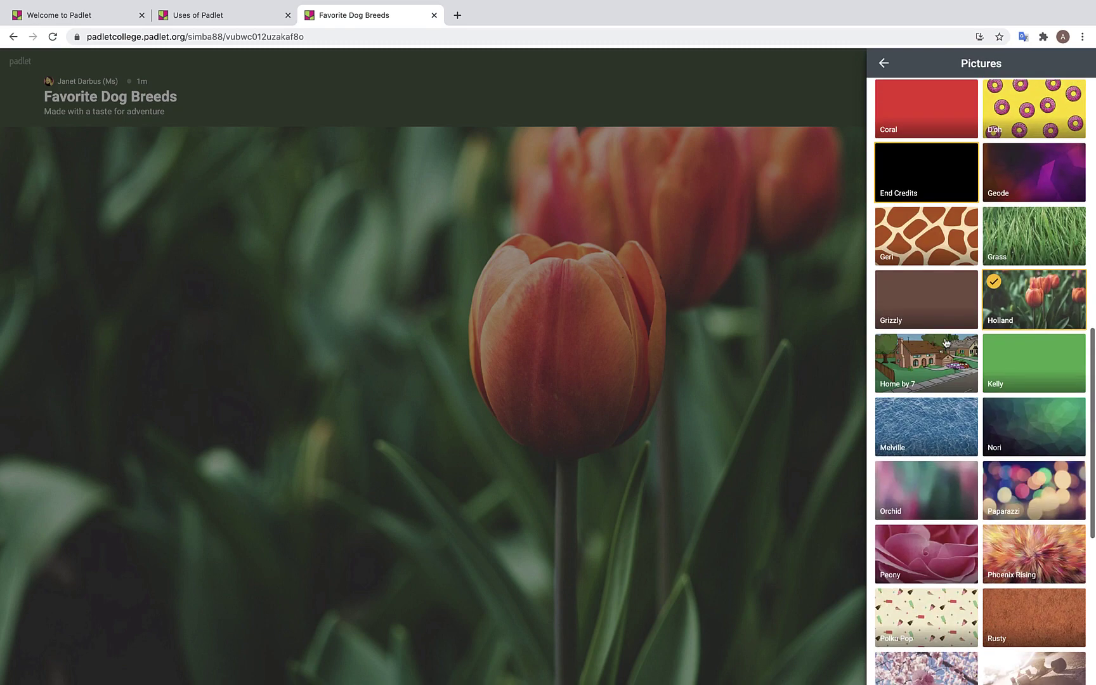
scroll(945, 342, "down", 1)
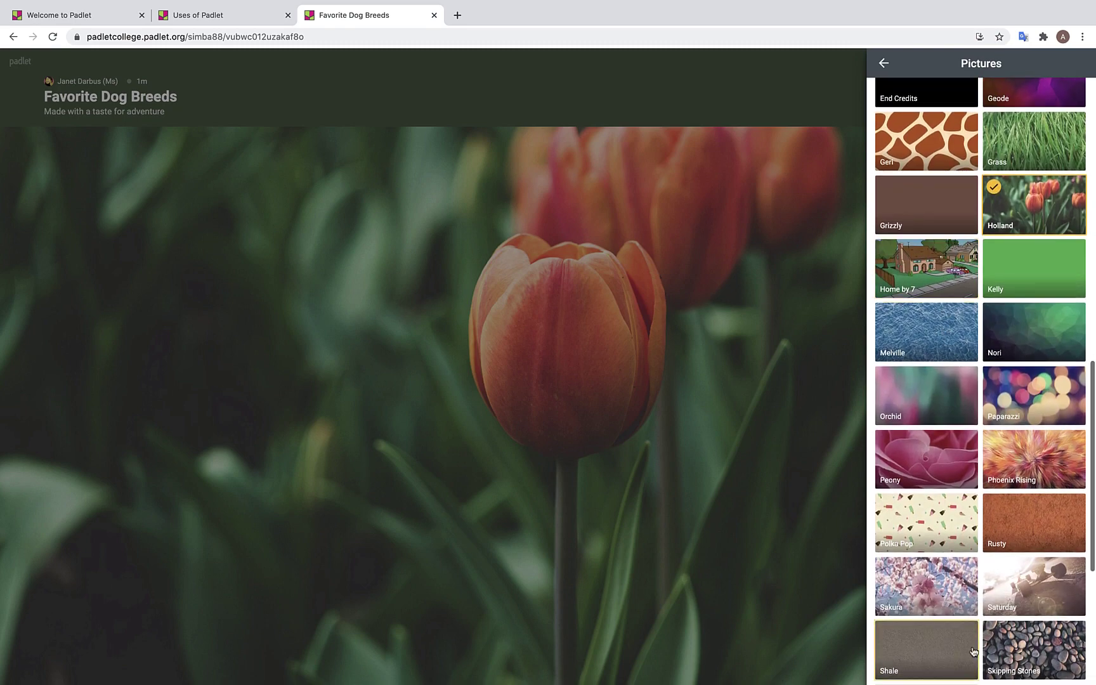
left_click(944, 592)
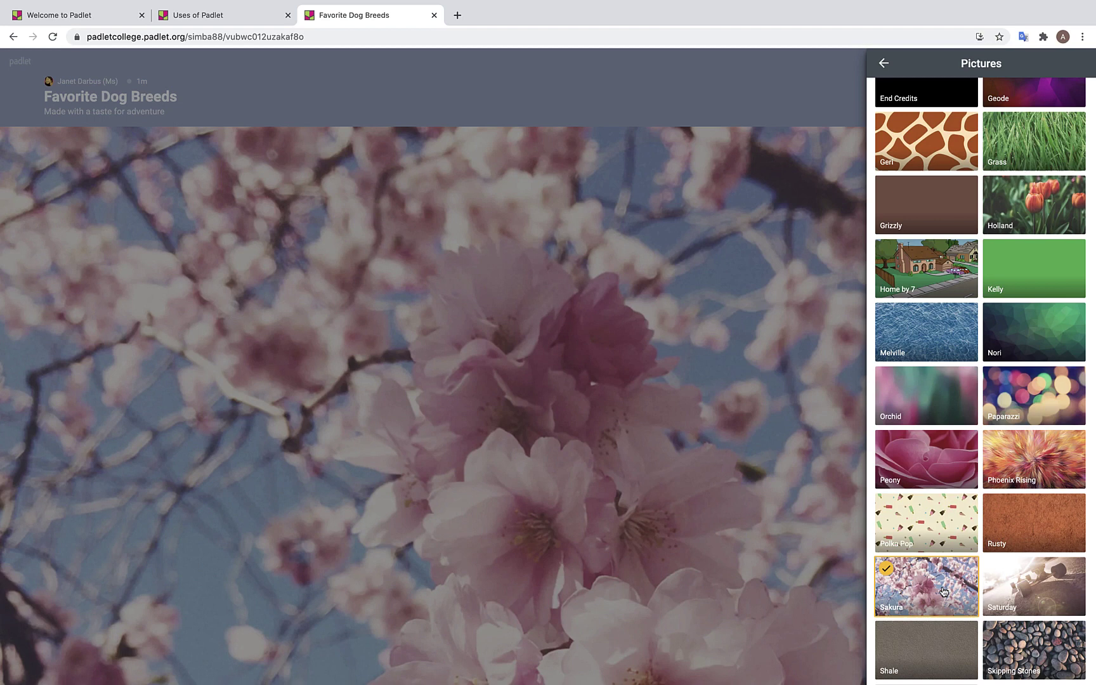
left_click(884, 64)
left_click(883, 64)
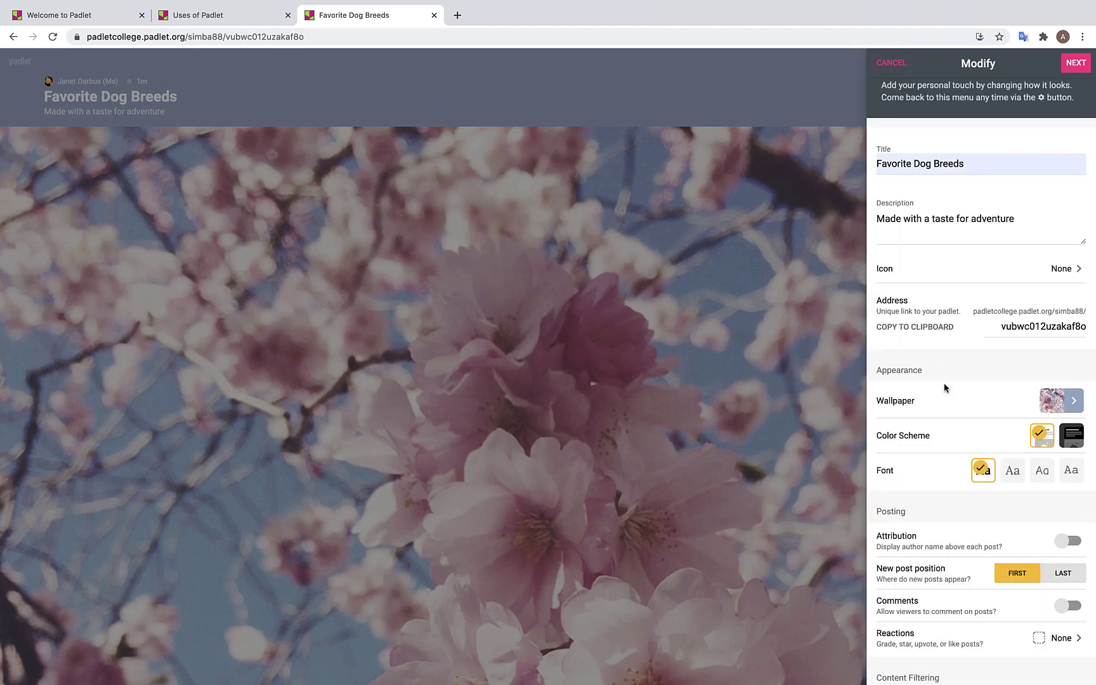
Turn on Attribution and Comments, and set Reactions to Like.
scroll(954, 458, "down", 1)
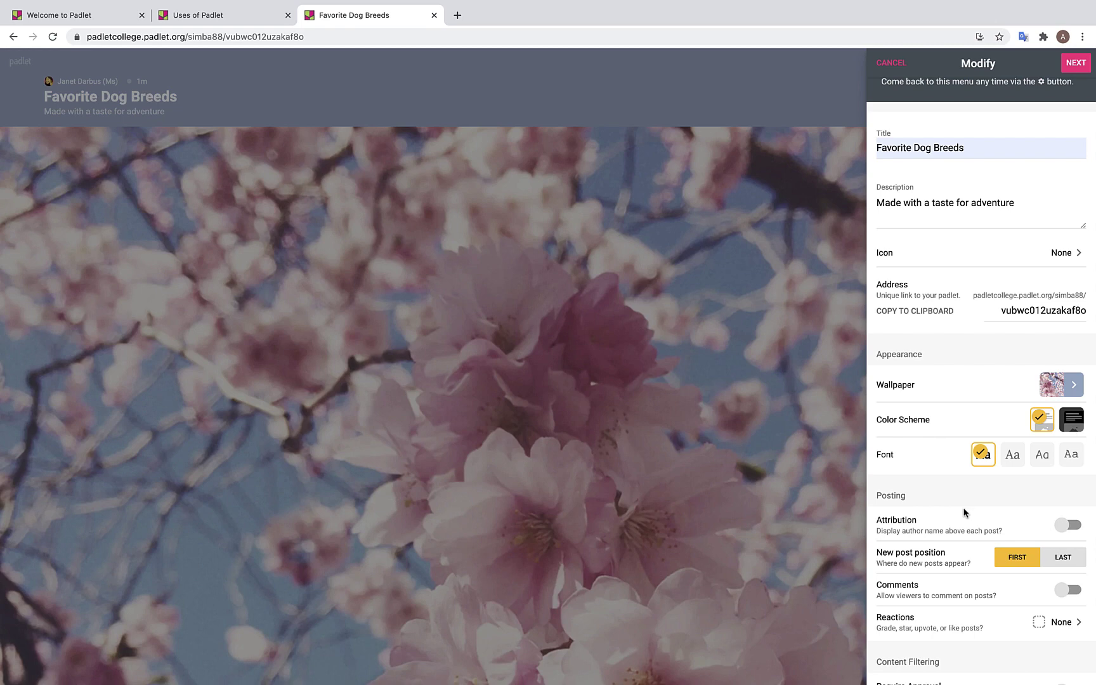
scroll(965, 512, "down", 3)
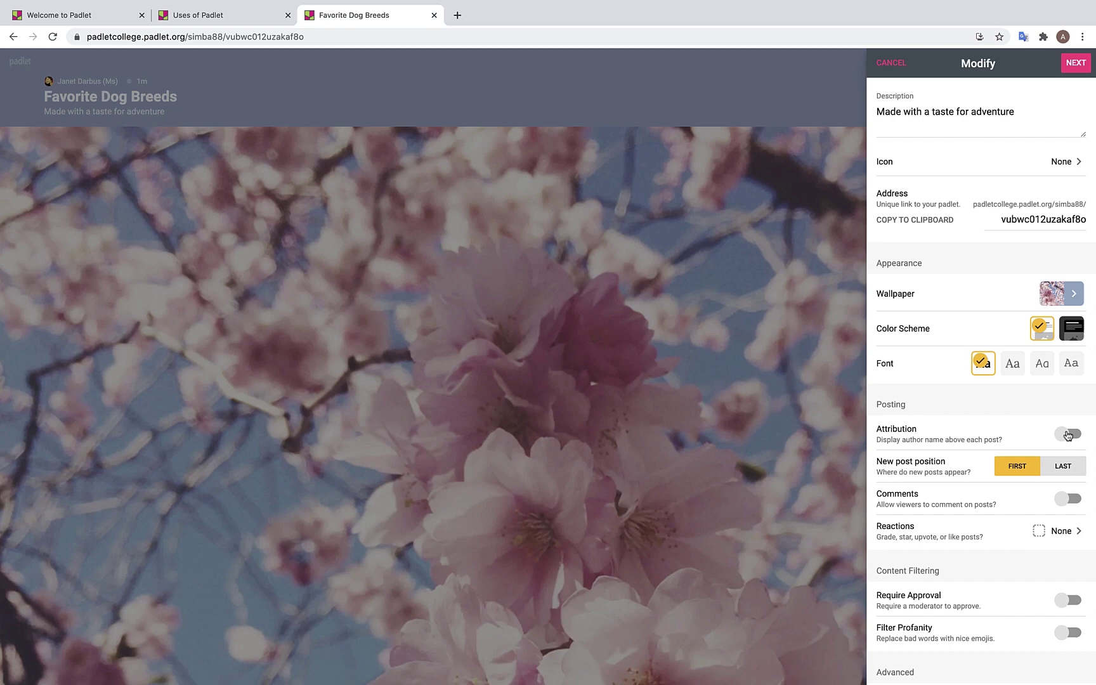
left_click(1068, 435)
left_click(1063, 500)
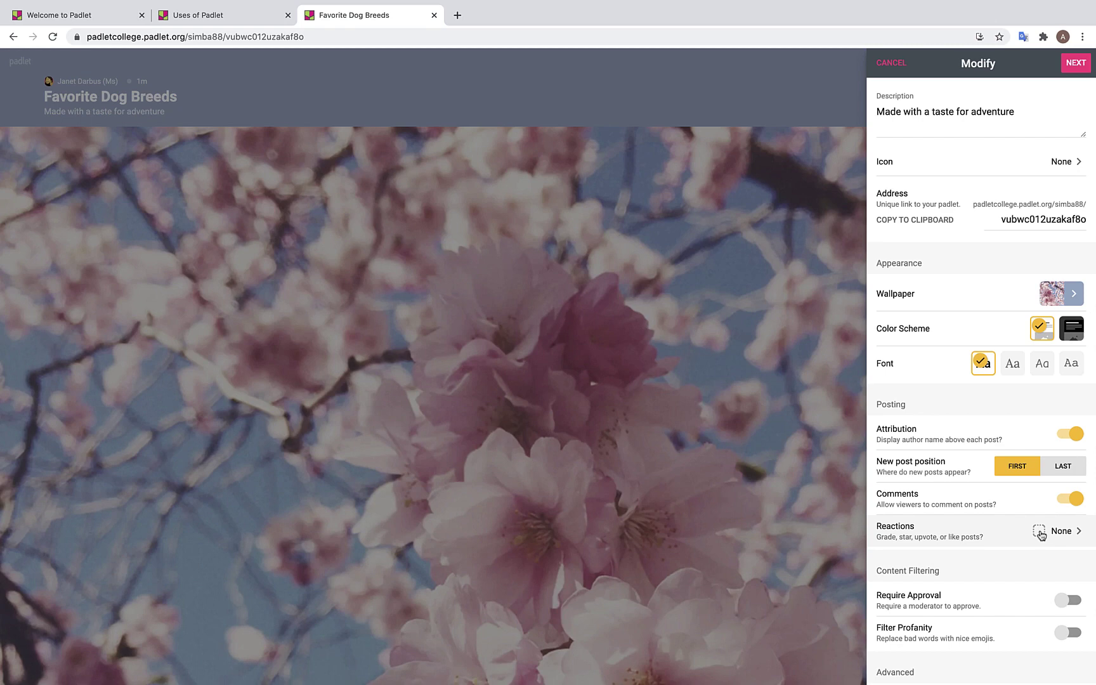
left_click(1041, 535)
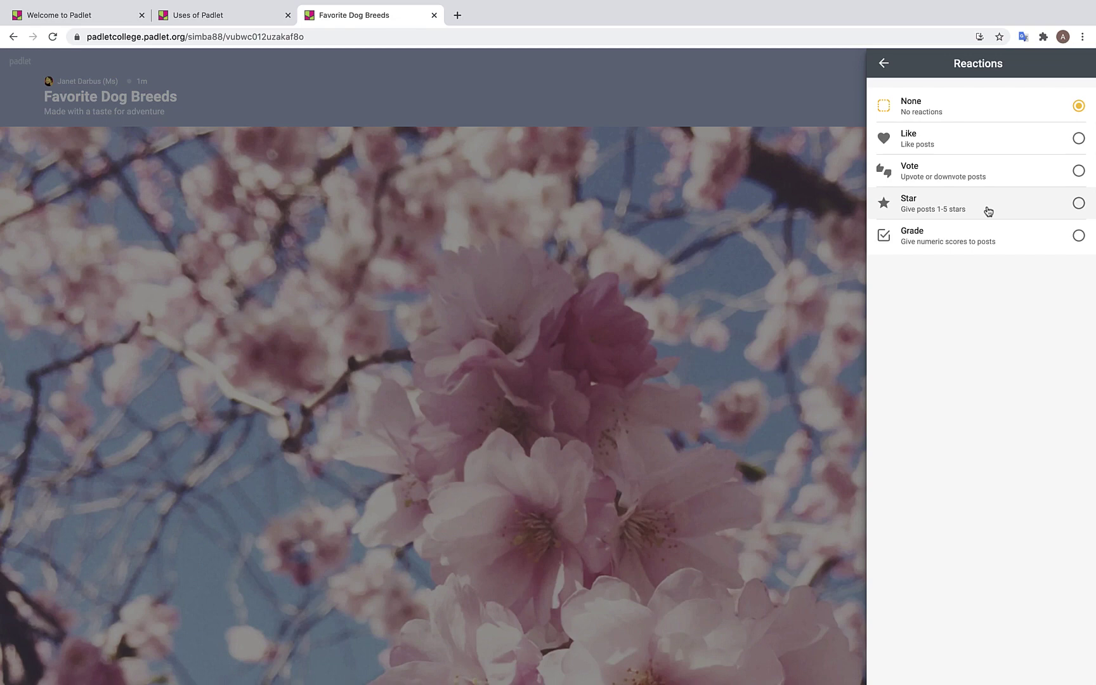
left_click(969, 139)
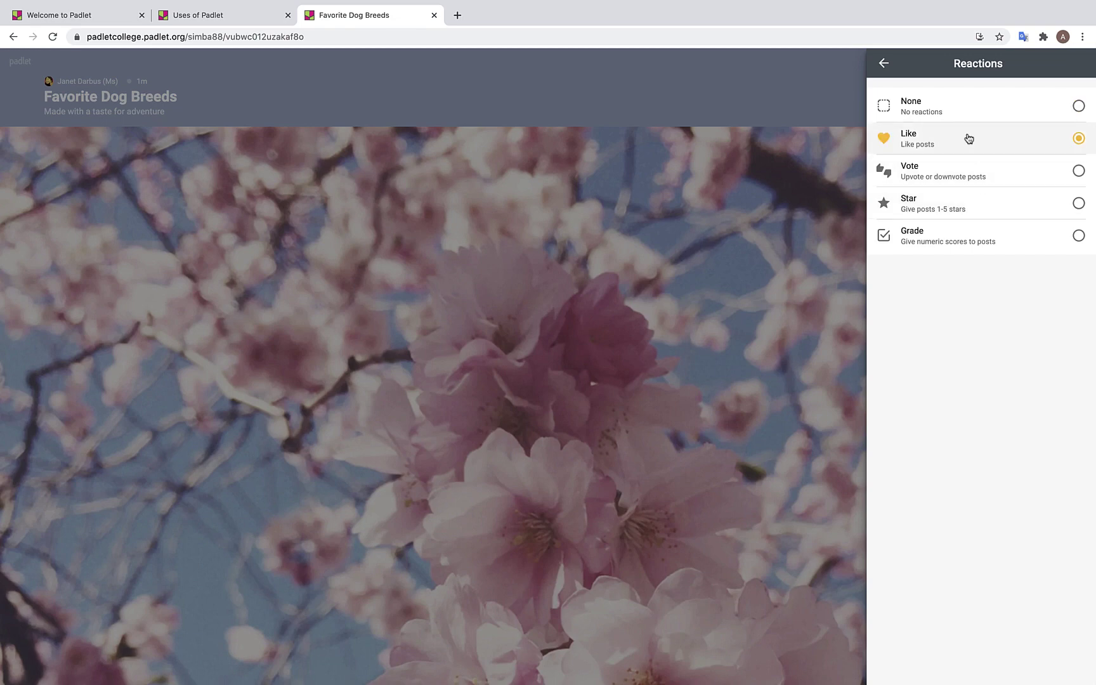
left_click(885, 63)
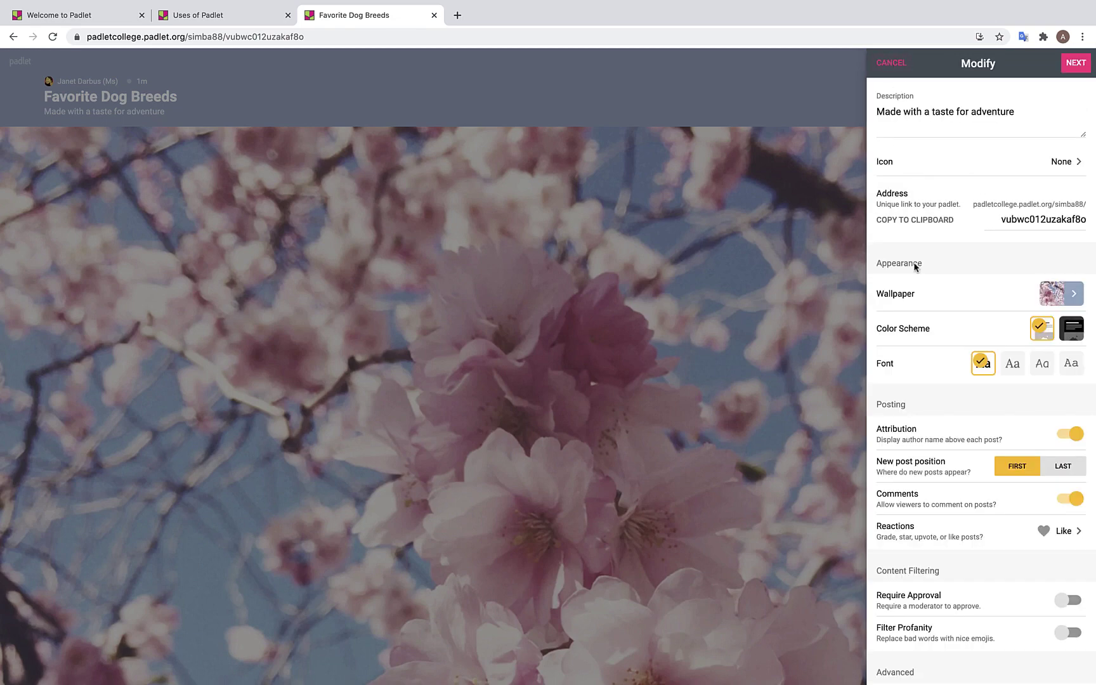
Switch on the Require Approval and Filter Profanity toggles.
scroll(922, 479, "down", 3)
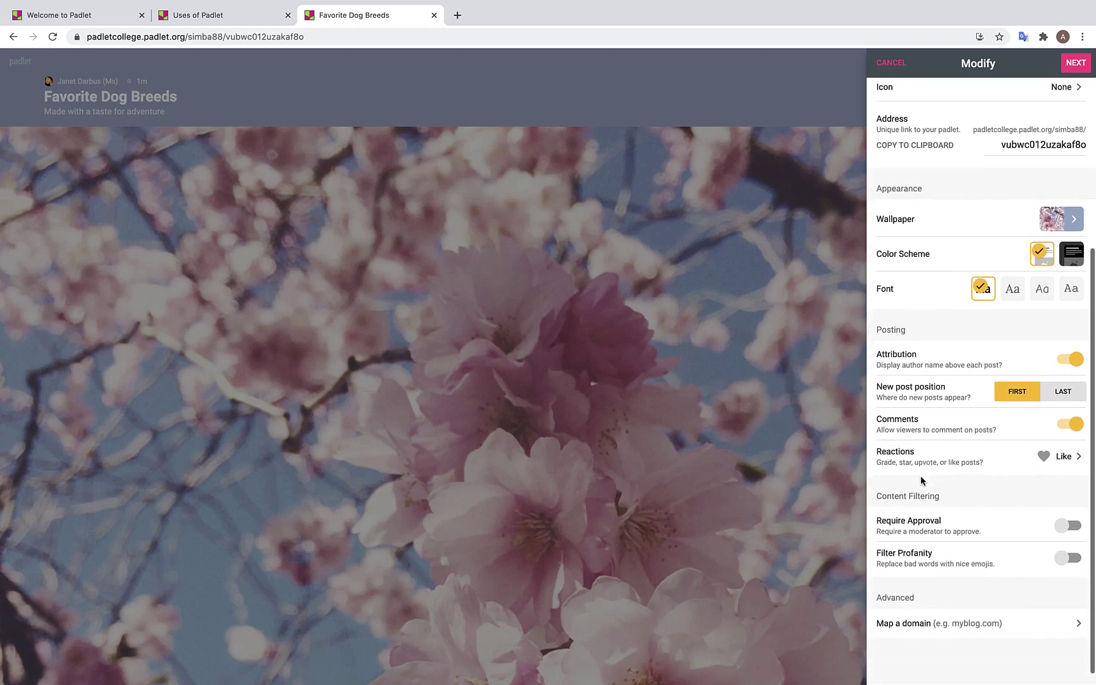
scroll(921, 479, "down", 1)
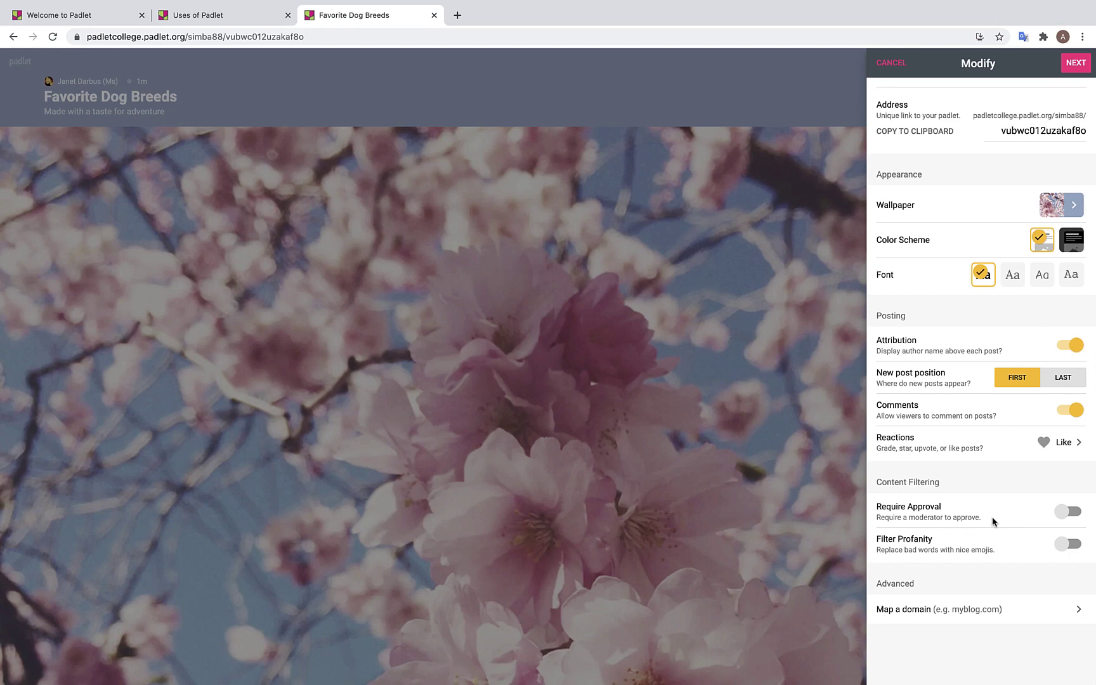
left_click(1068, 516)
left_click(1068, 547)
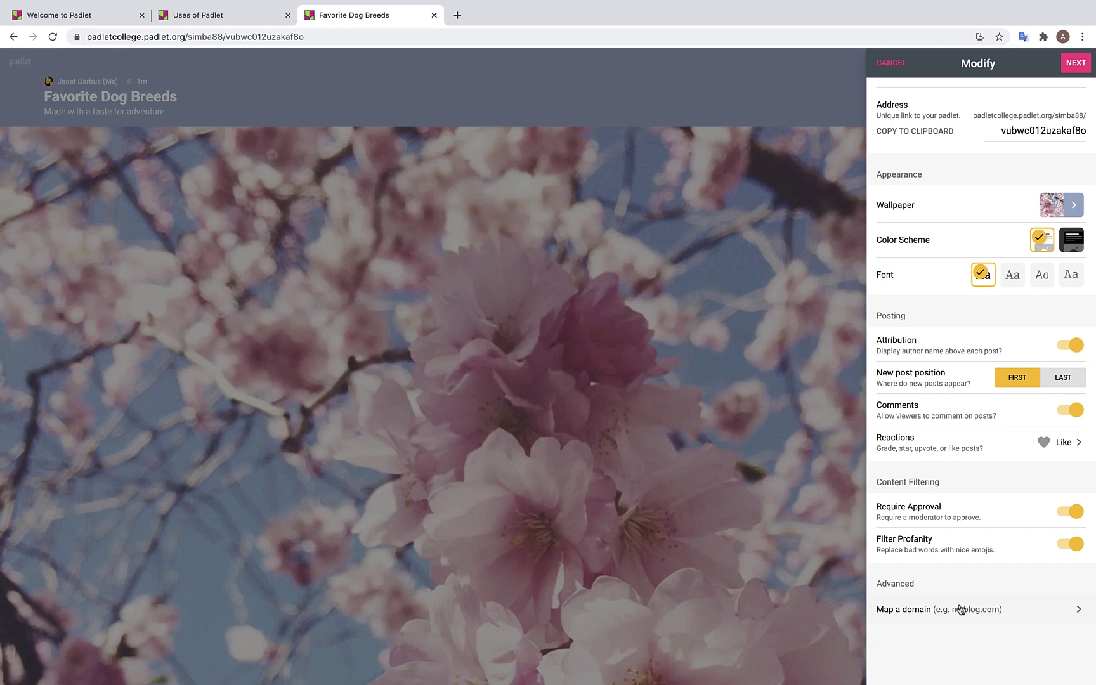
Confirm the settings with NEXT and close setup with START POSTING.
left_click(1076, 63)
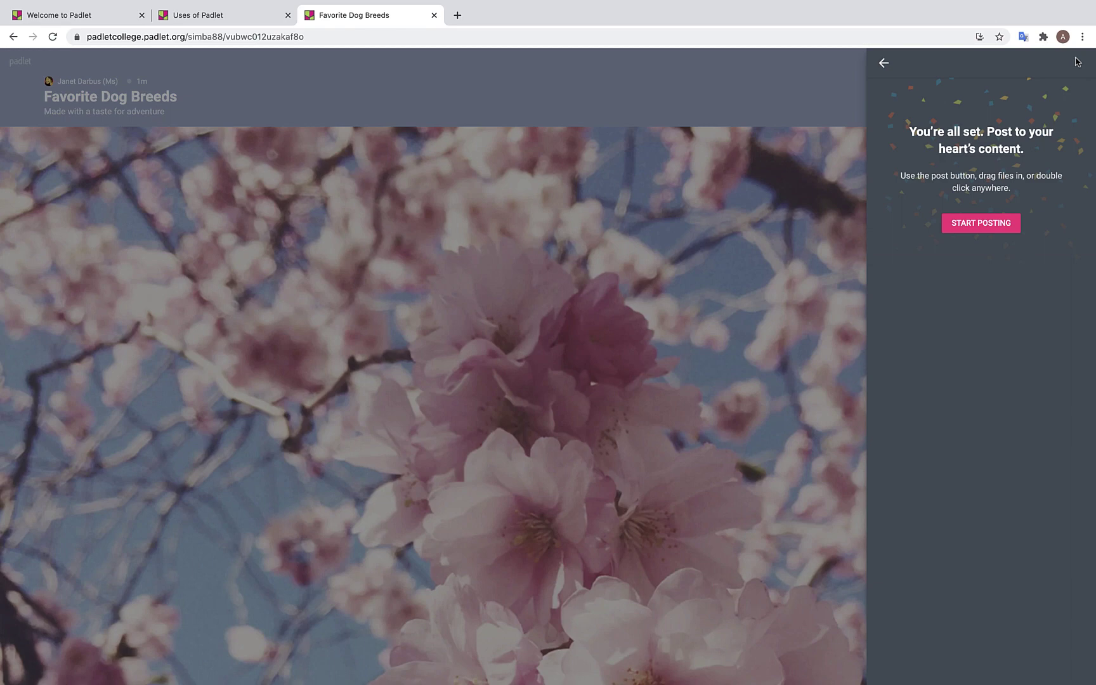
left_click(998, 222)
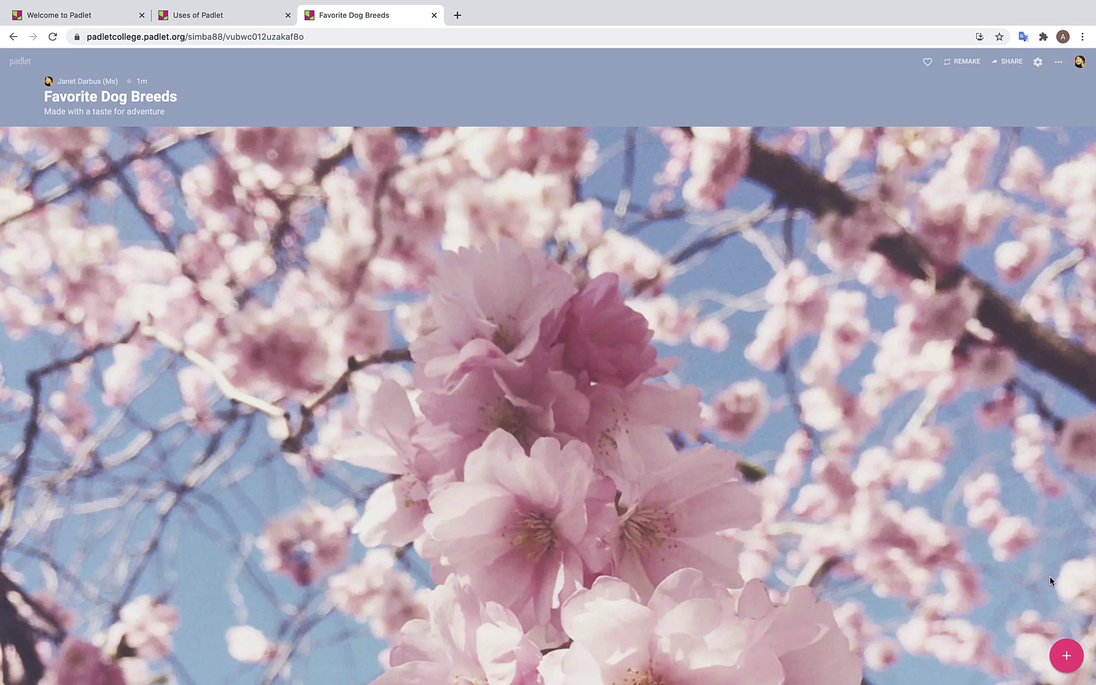
Write a new post titled 'Cavalier King Charles Spaniel' with body text 'I have 2.'.
left_click(1059, 660)
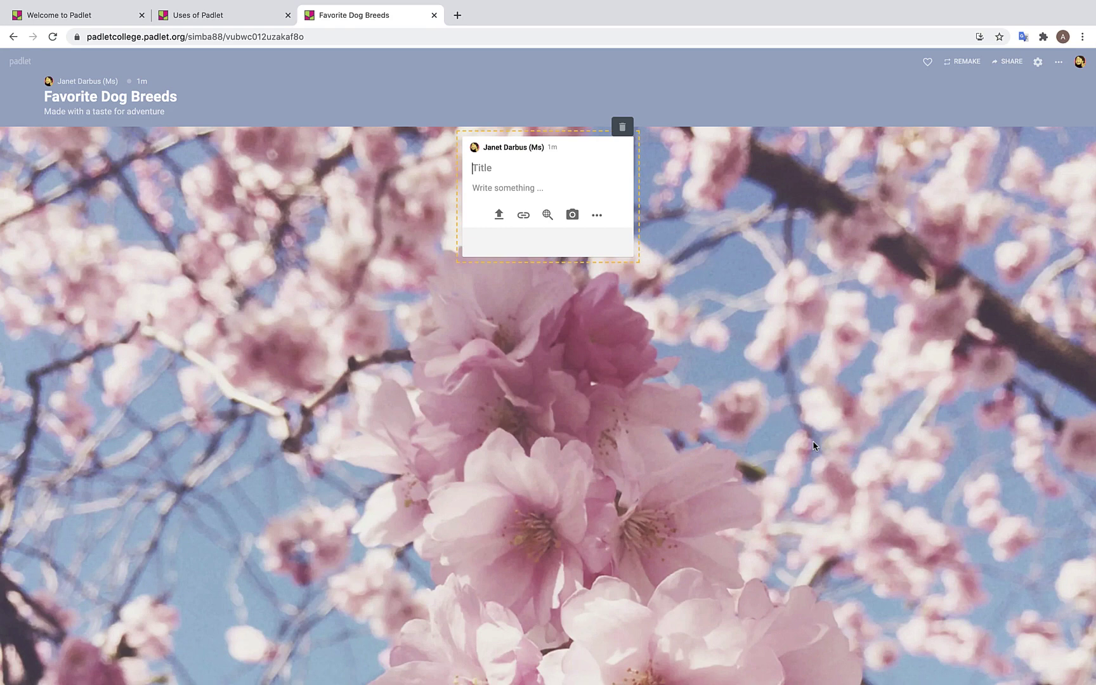
type("Cavalier King Charles Spaniel")
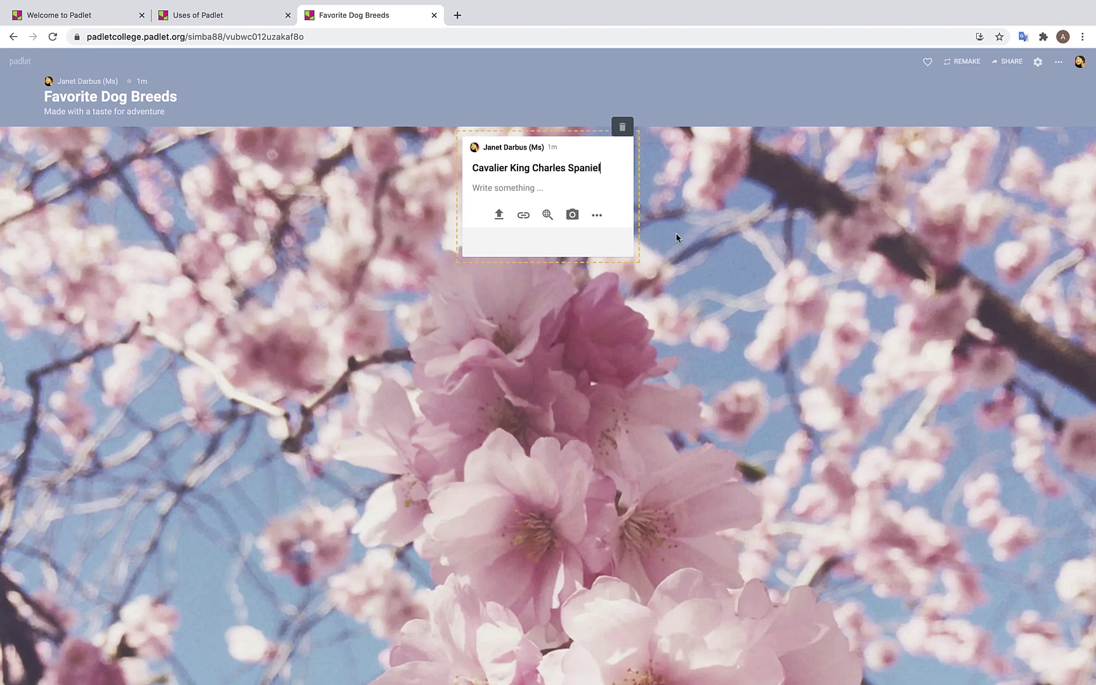
left_click(526, 186)
type("I have 2.")
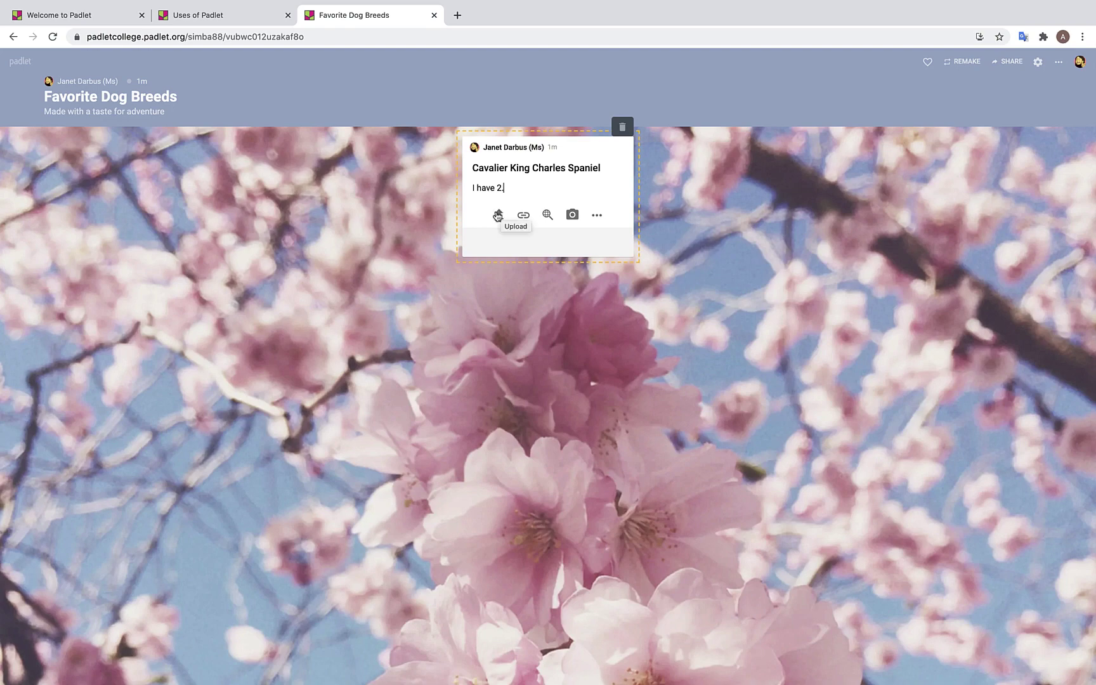
Try the spaniel post's upload, link, image-search and photo booth options without attaching anything.
left_click(498, 216)
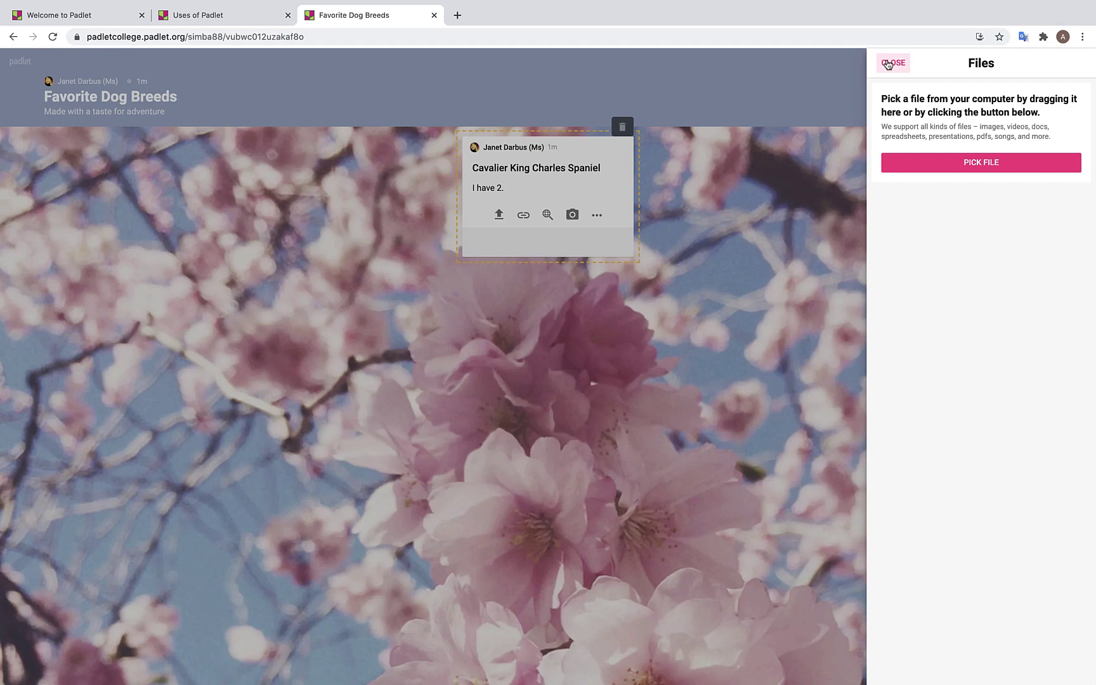
left_click(892, 63)
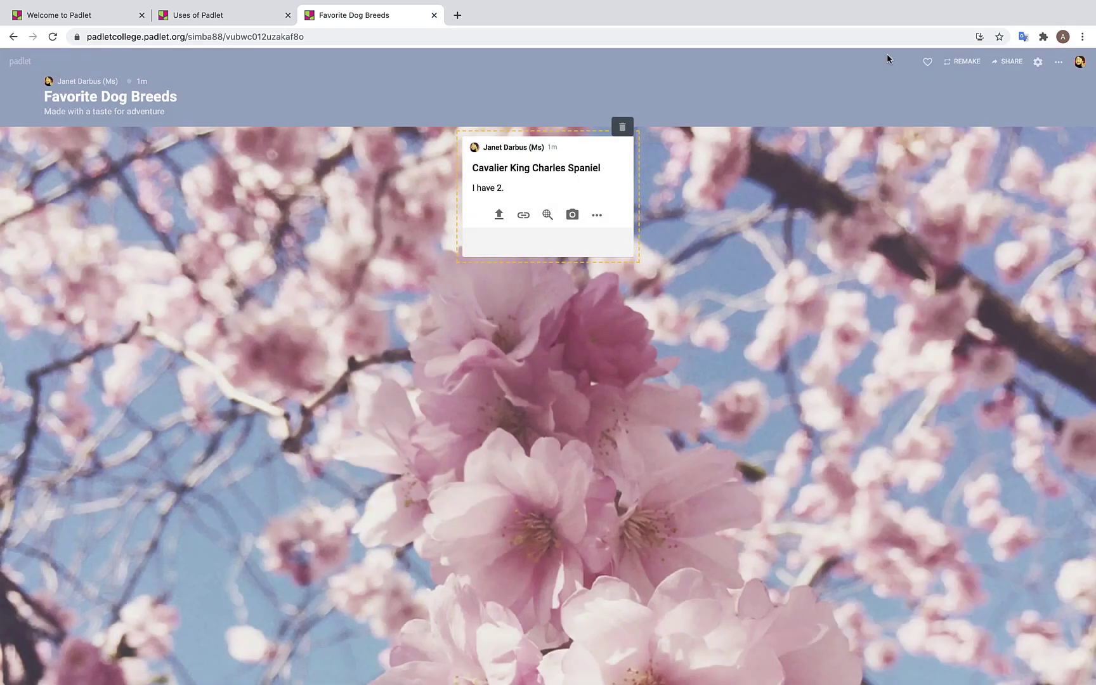
left_click(524, 216)
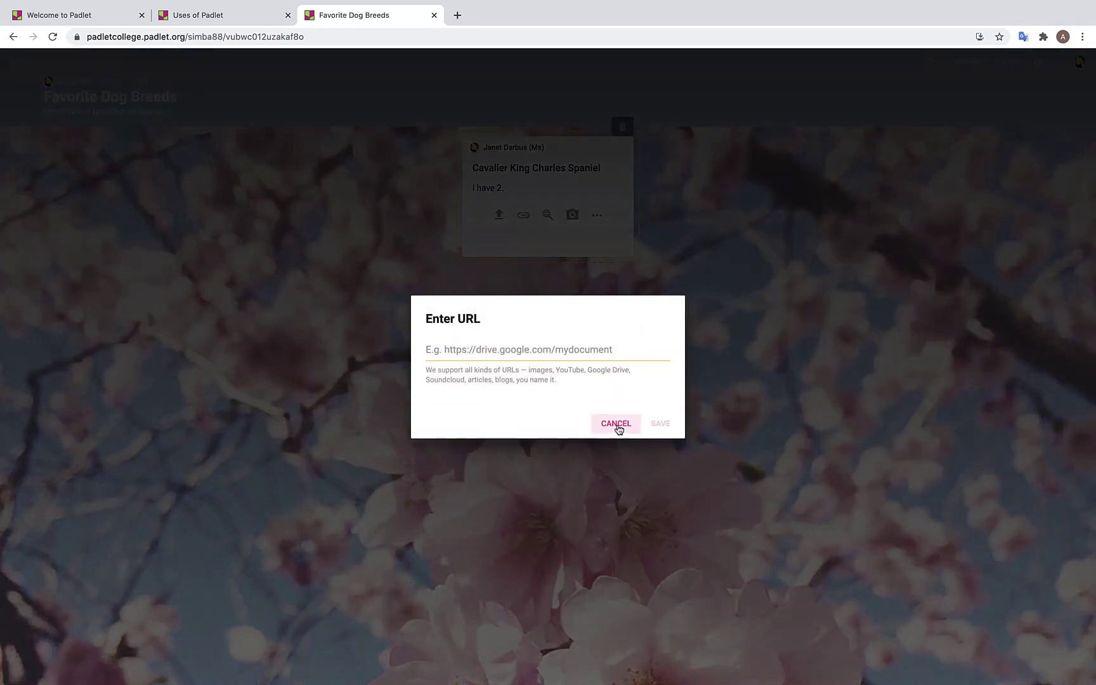
left_click(616, 424)
left_click(548, 215)
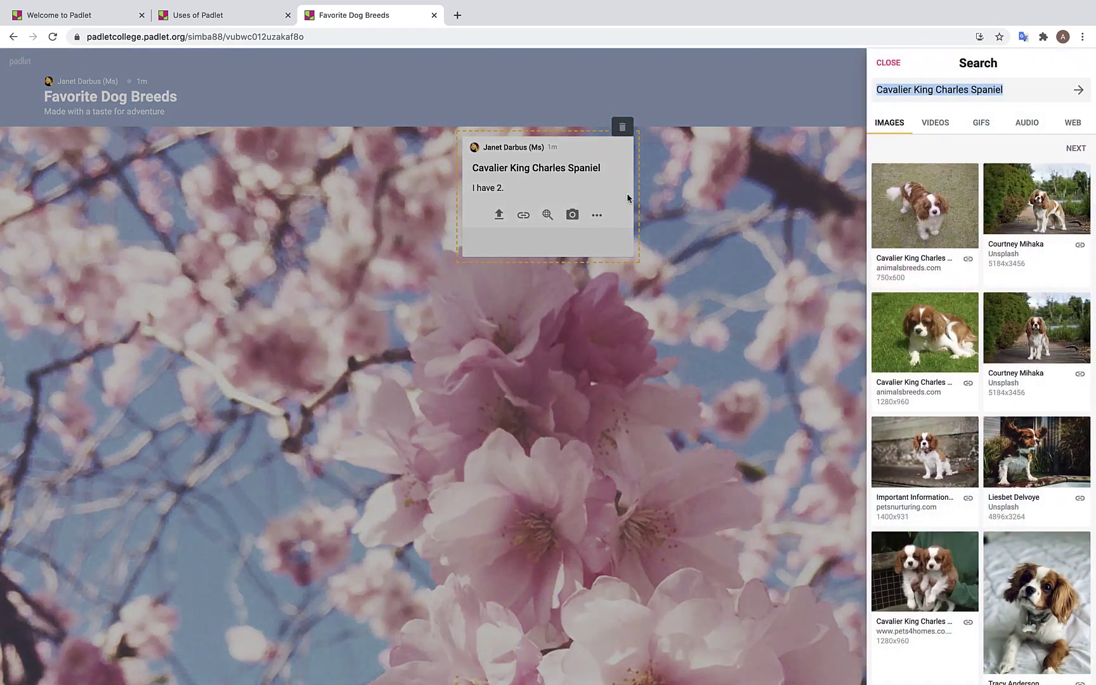
left_click(928, 123)
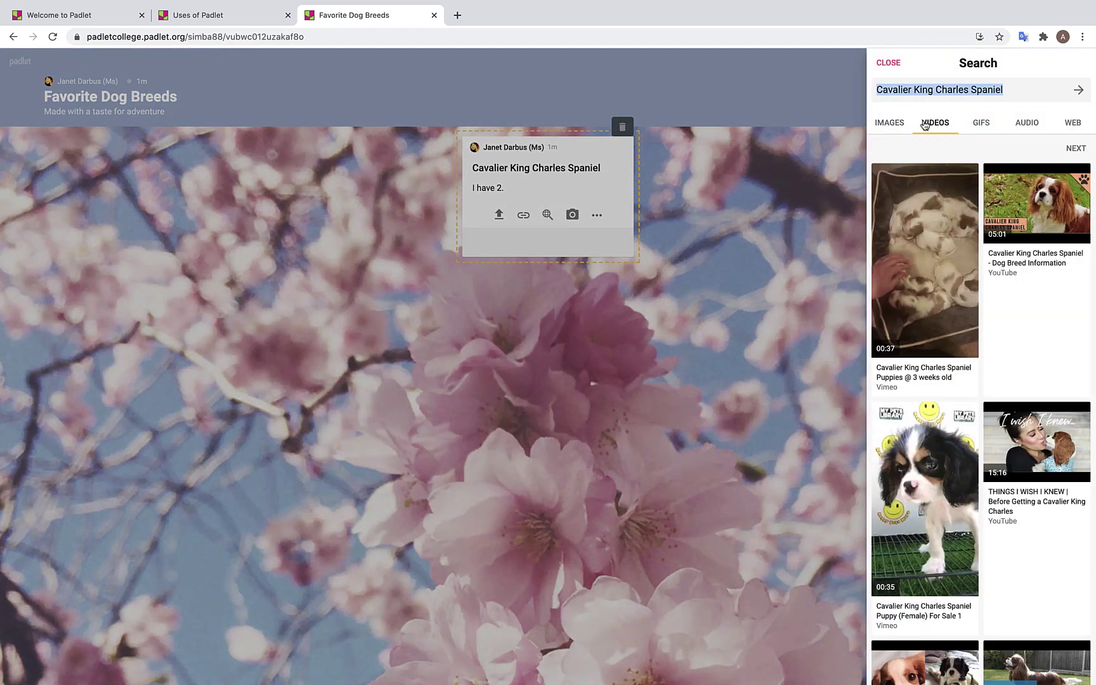
left_click(894, 122)
left_click(883, 63)
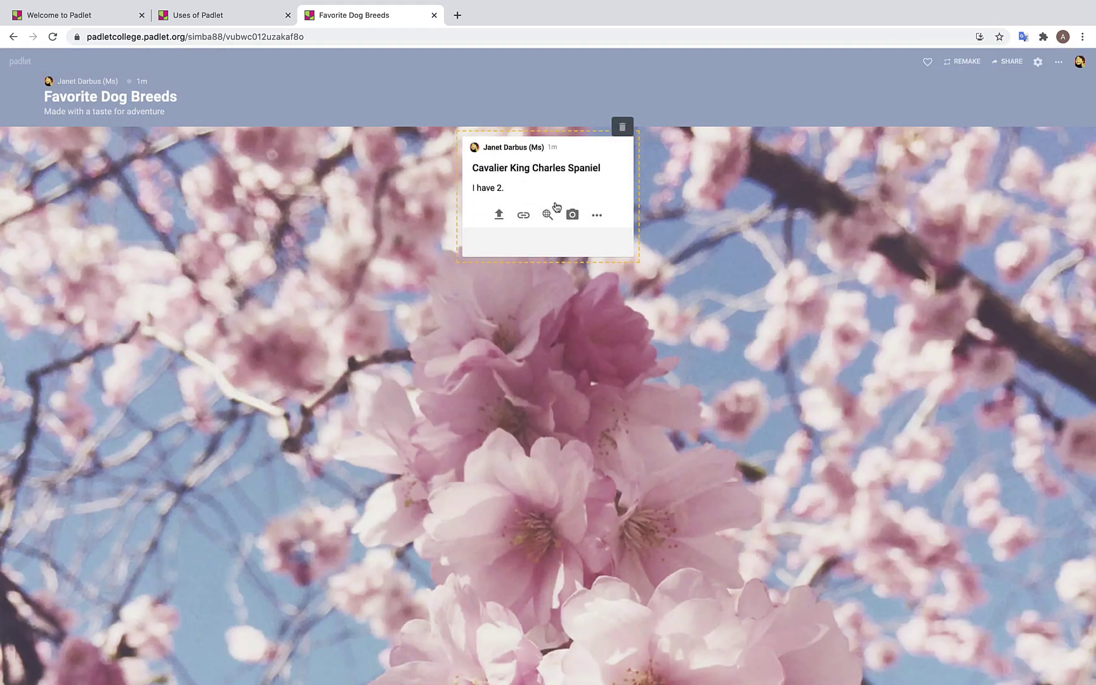
left_click(571, 214)
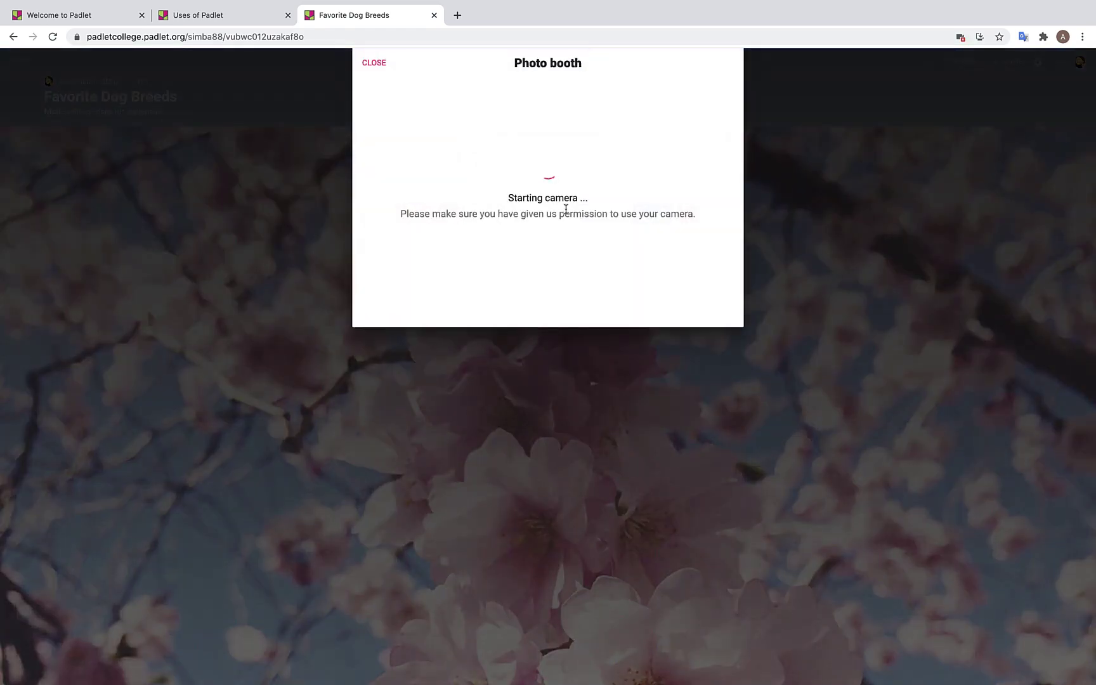
left_click(374, 63)
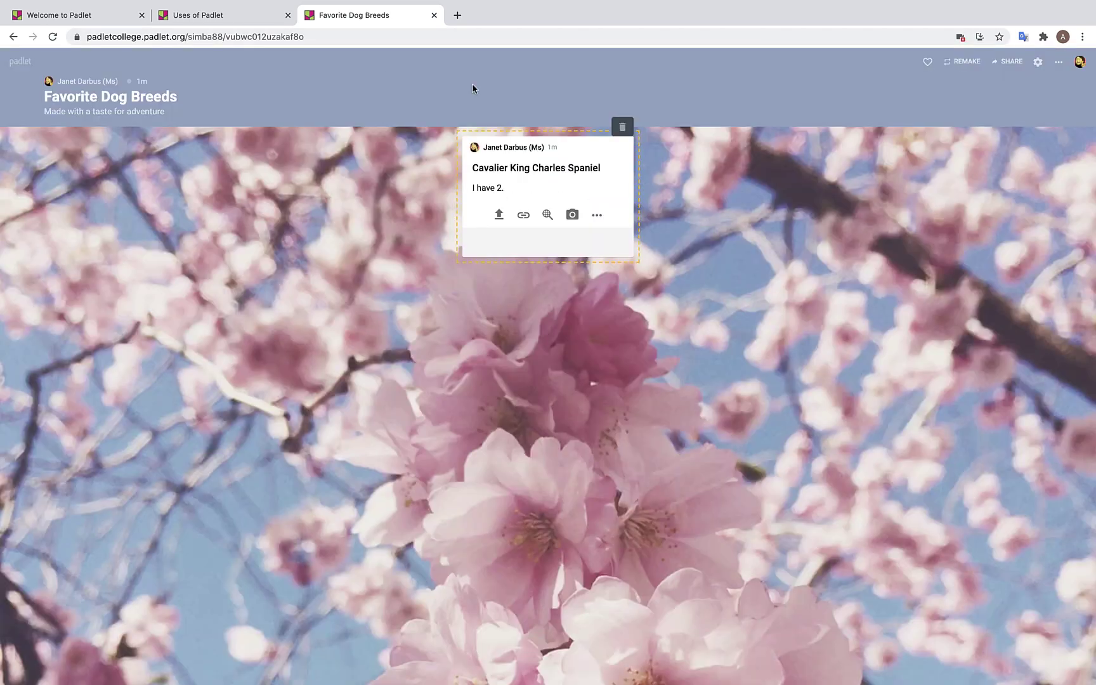
Sketch a test line in Draw, discard it unsaved, and reopen the attachment types list.
left_click(597, 217)
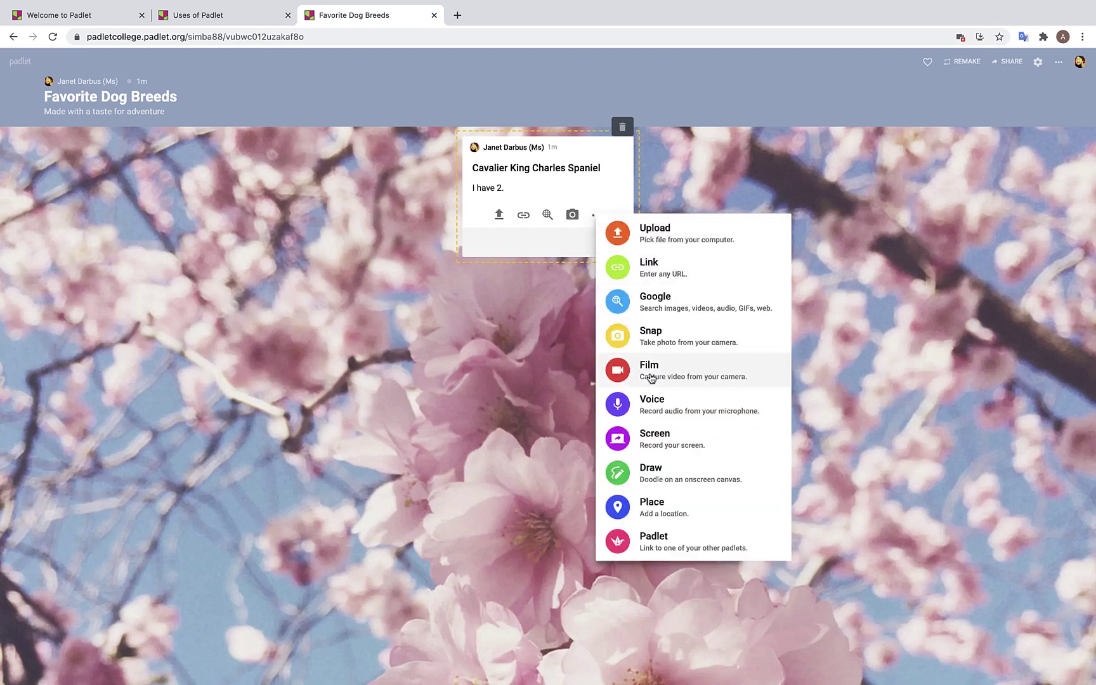
left_click(669, 472)
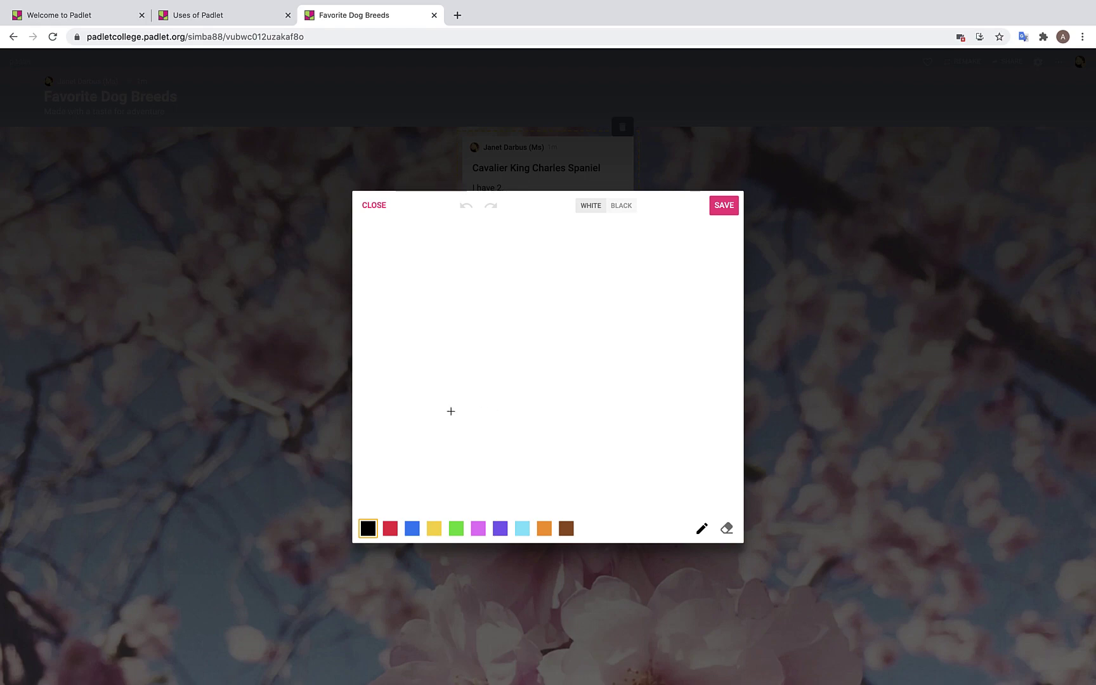
mouse_move(450, 411)
left_mouse_down()
mouse_move(450, 396)
mouse_move(696, 305)
left_mouse_up()
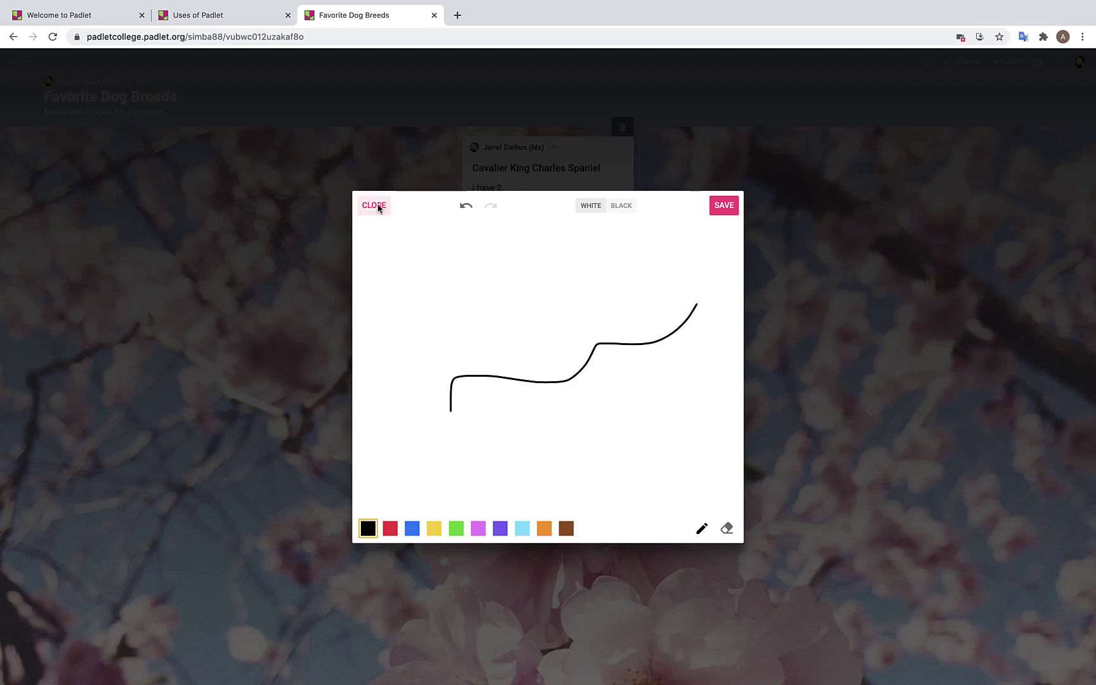
left_click(378, 206)
left_click(650, 120)
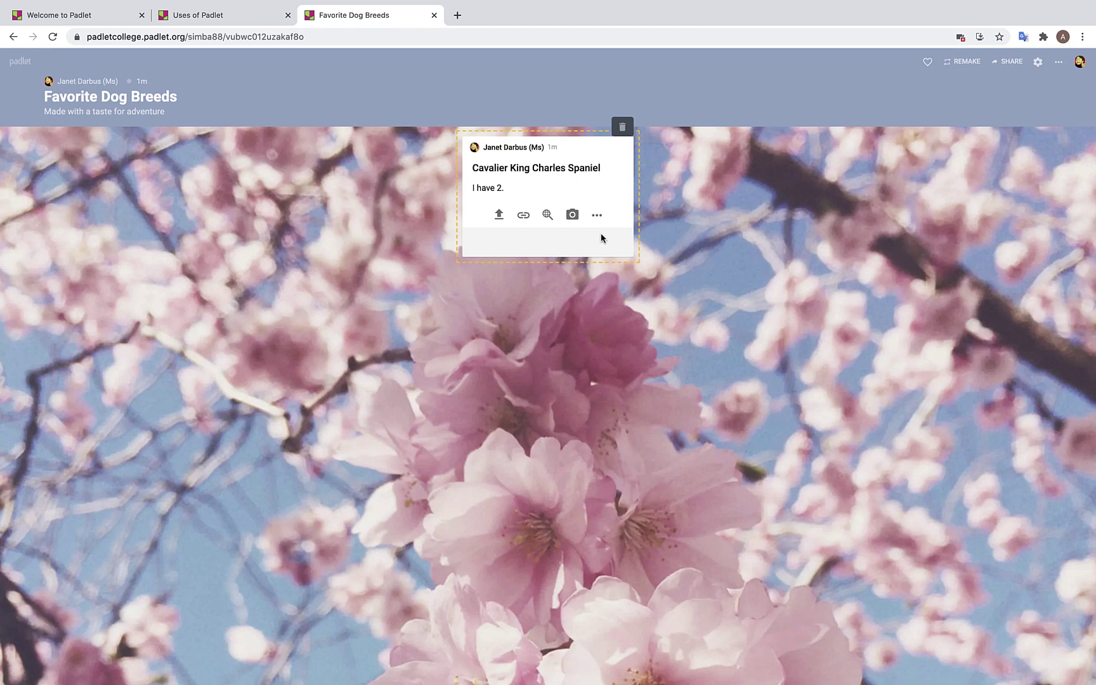
left_click(597, 216)
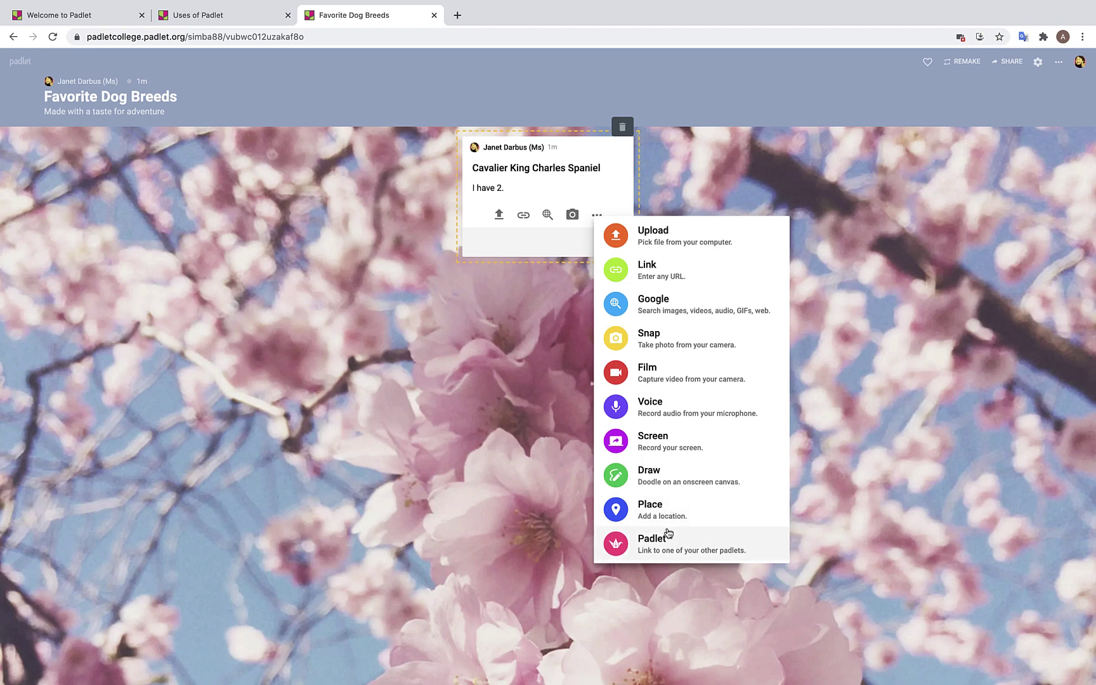
Close the attachment menu, favourite the padlet with the heart, and view the Remake form.
left_click(844, 437)
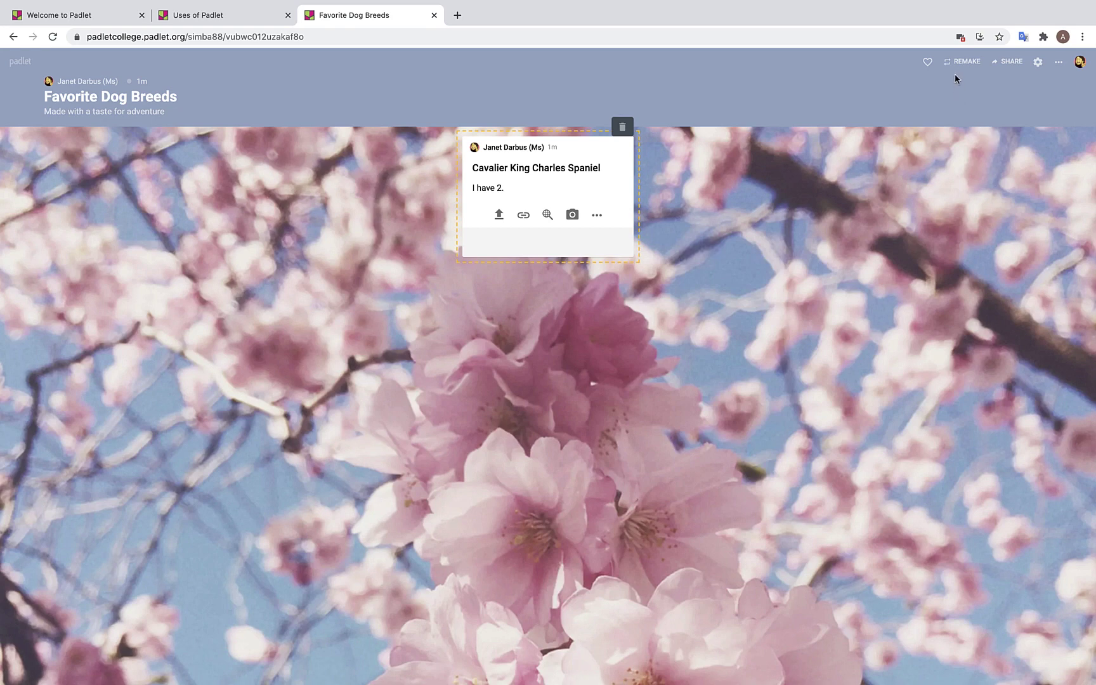
left_click(927, 64)
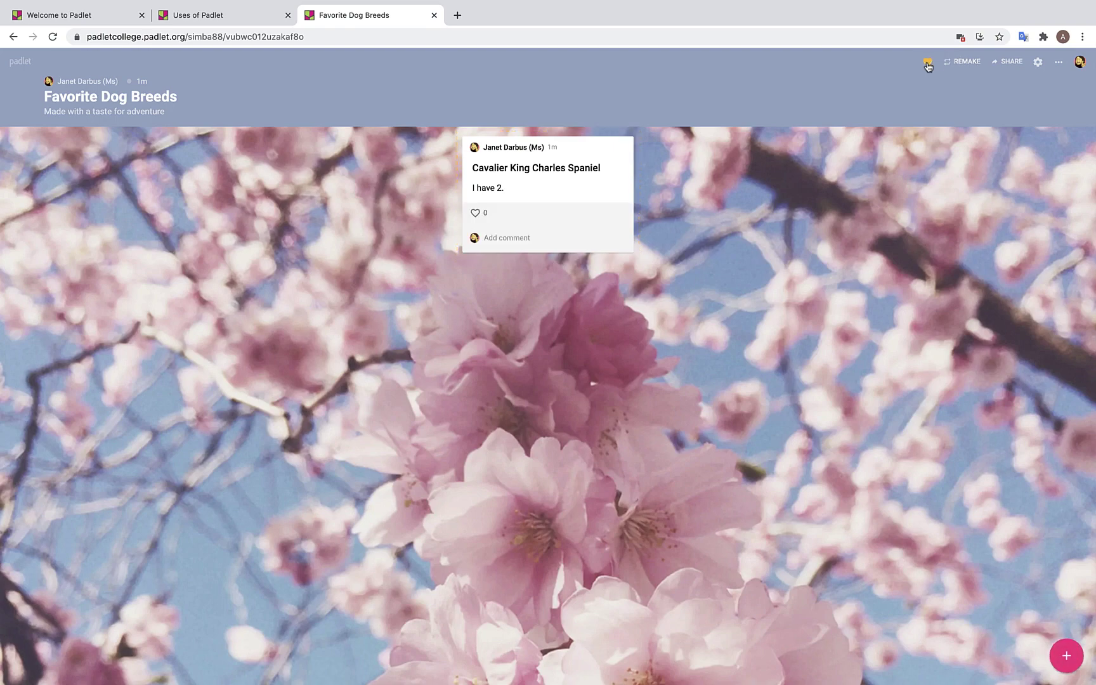
left_click(958, 64)
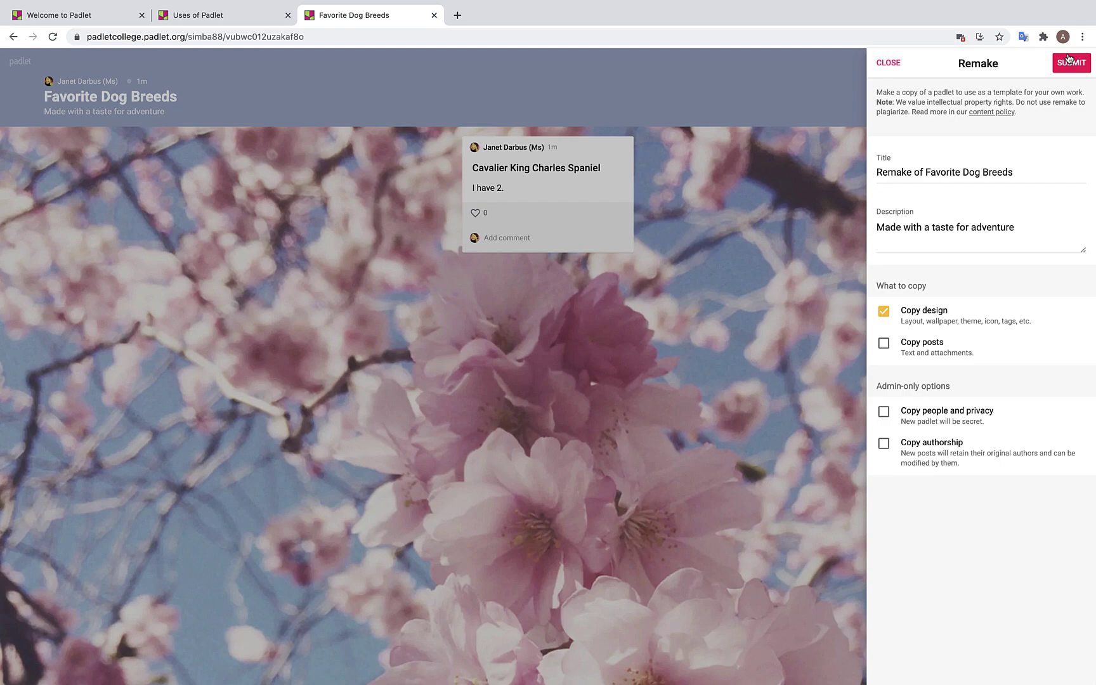
Cancel the remake, open Share, glance at Add members, and go back to Share.
left_click(888, 62)
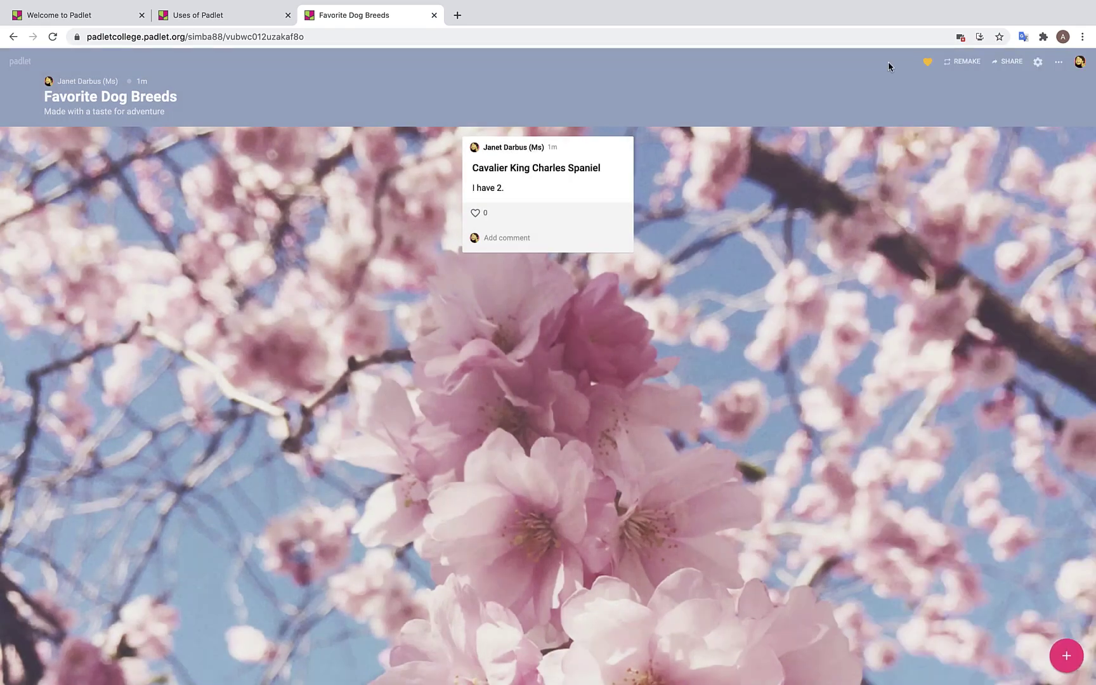
left_click(1005, 60)
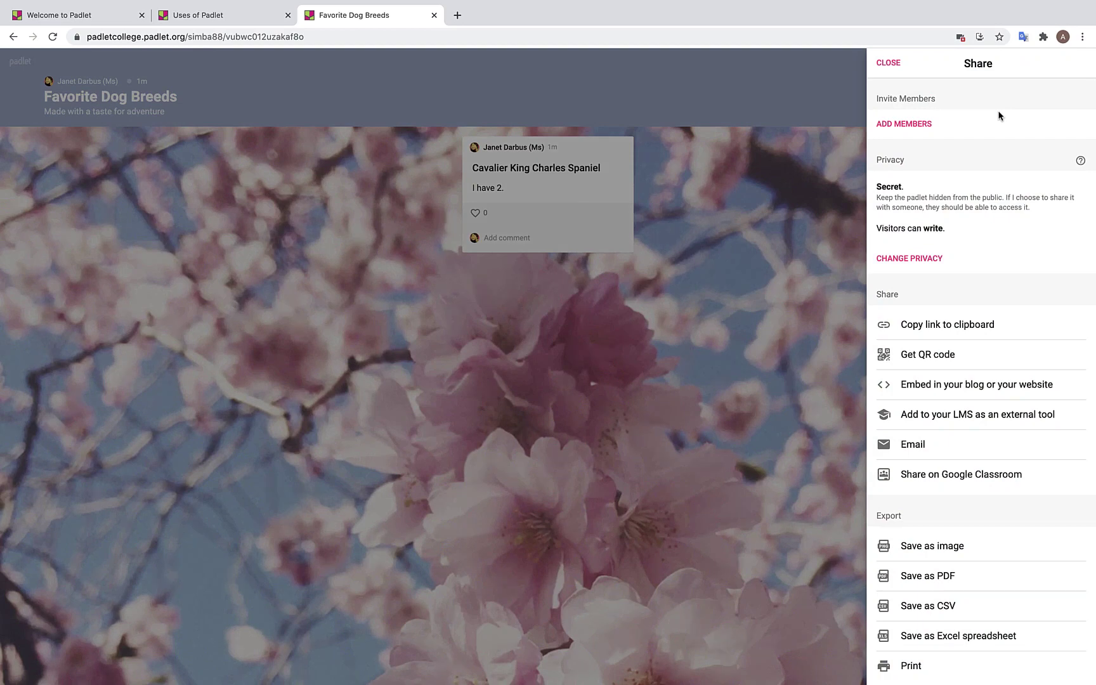
left_click(918, 126)
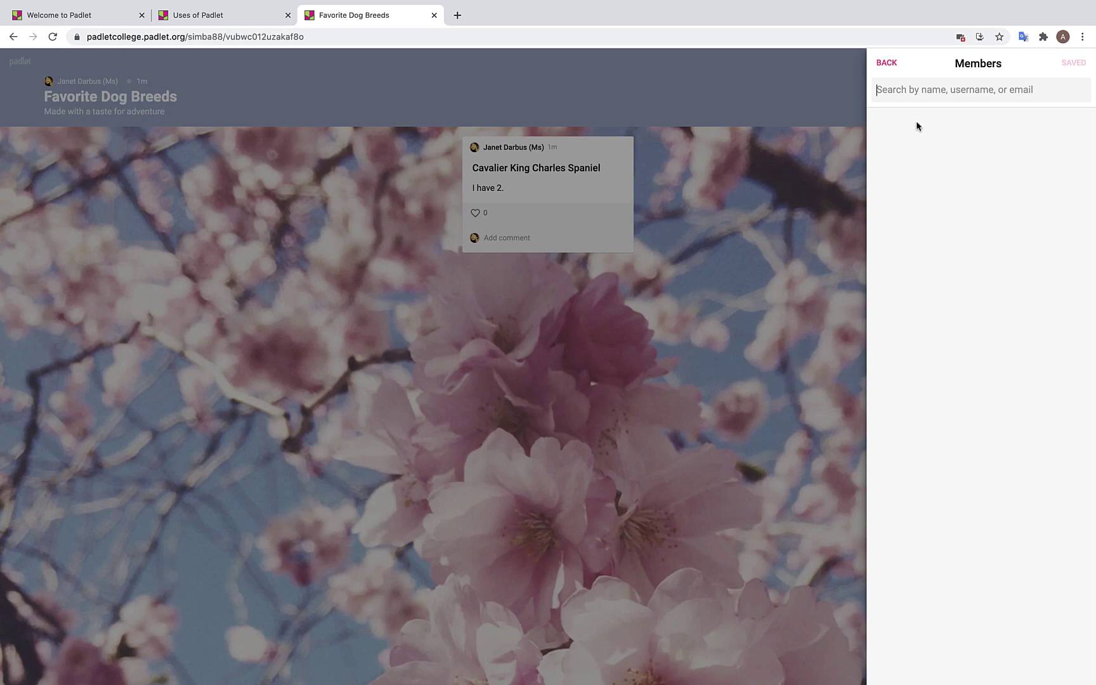
left_click(891, 67)
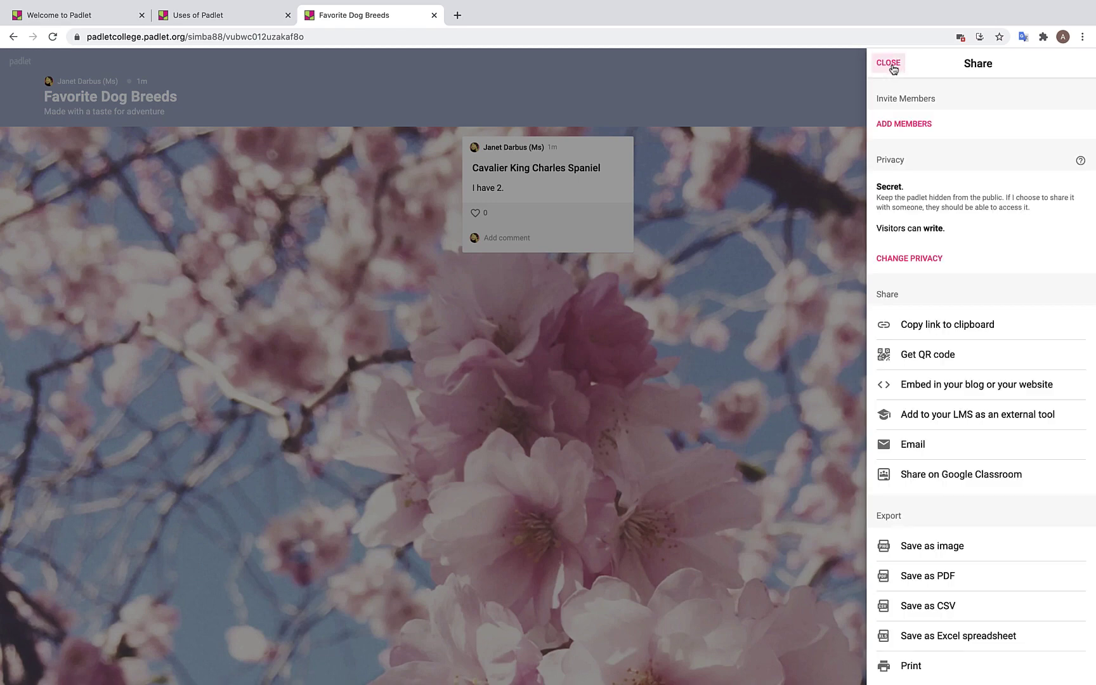
Open Change privacy, try Password and Private, then settle back on Secret.
left_click(914, 263)
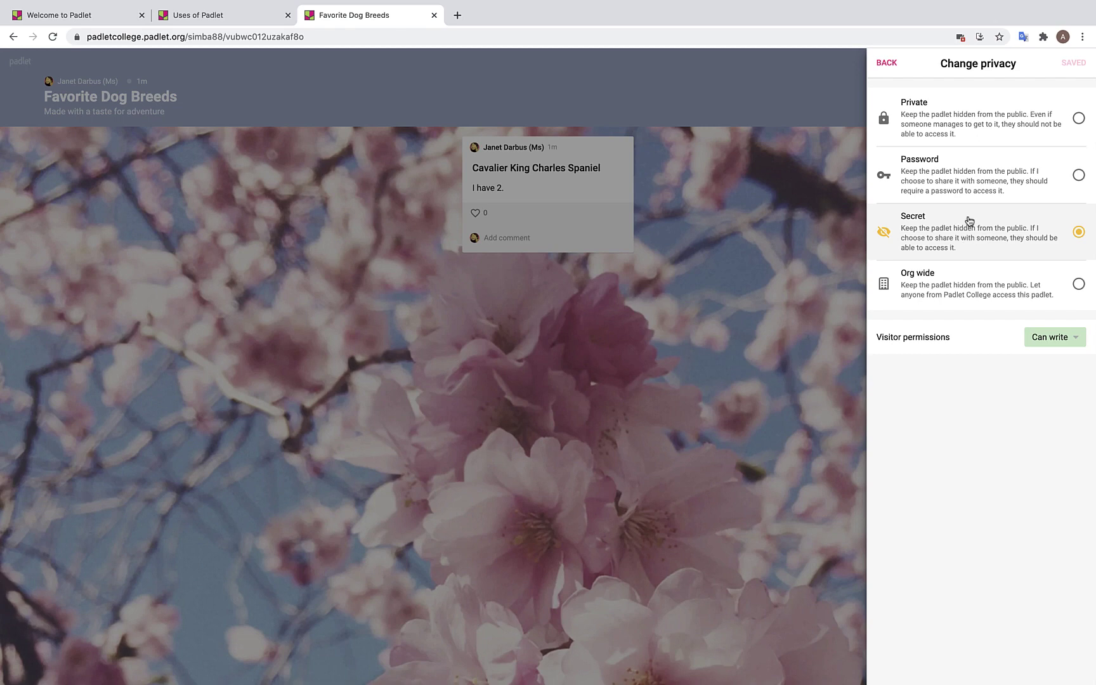
left_click(967, 187)
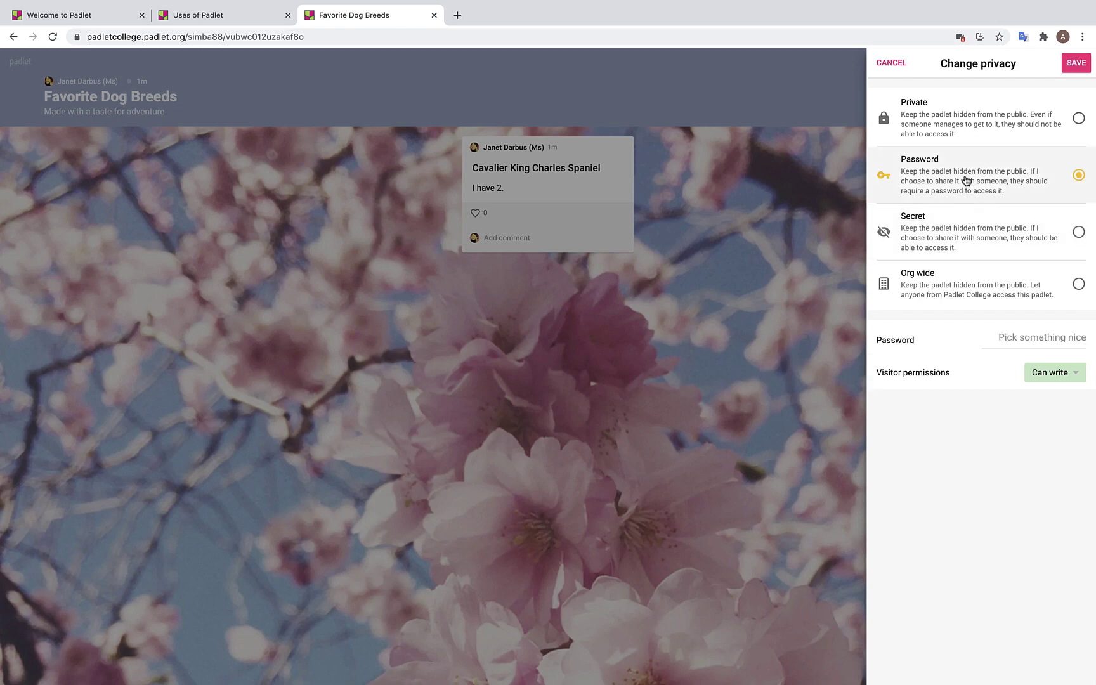
left_click(968, 129)
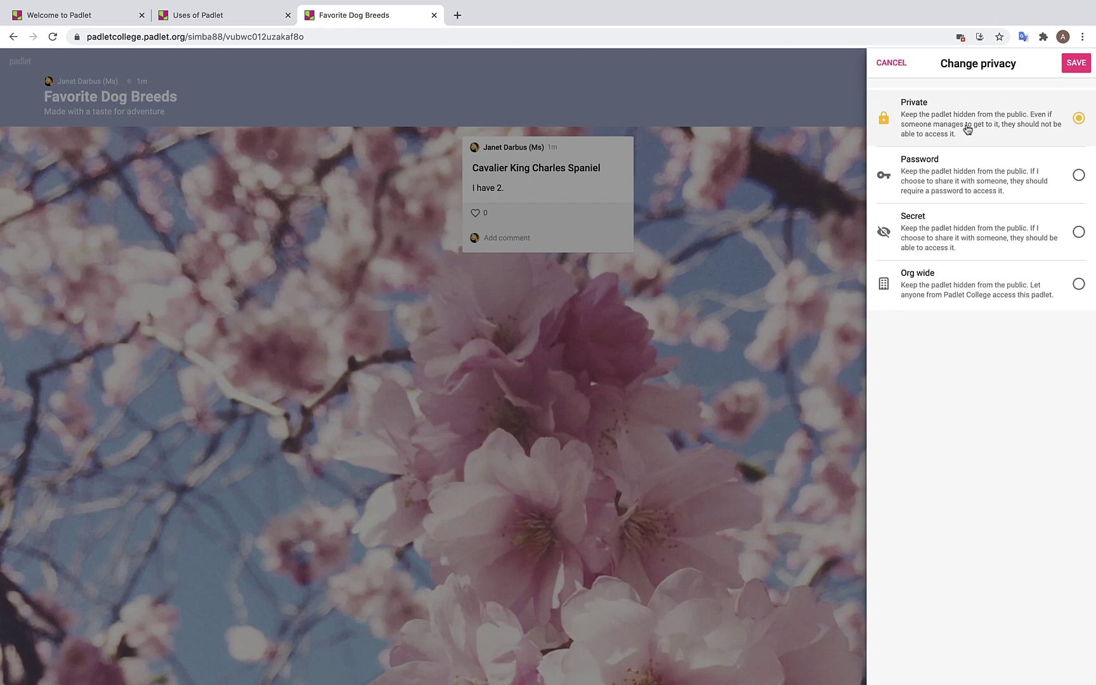
left_click(929, 252)
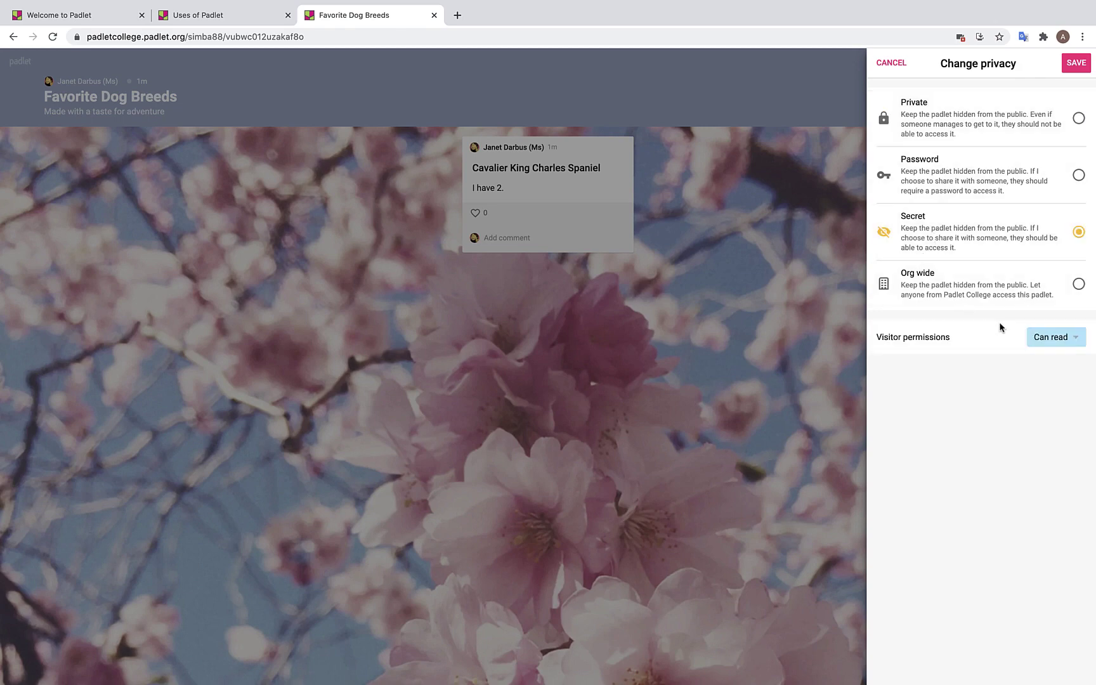
Set visitor permissions to Can write after trying Can edit, save, and go back to Share.
left_click(1066, 344)
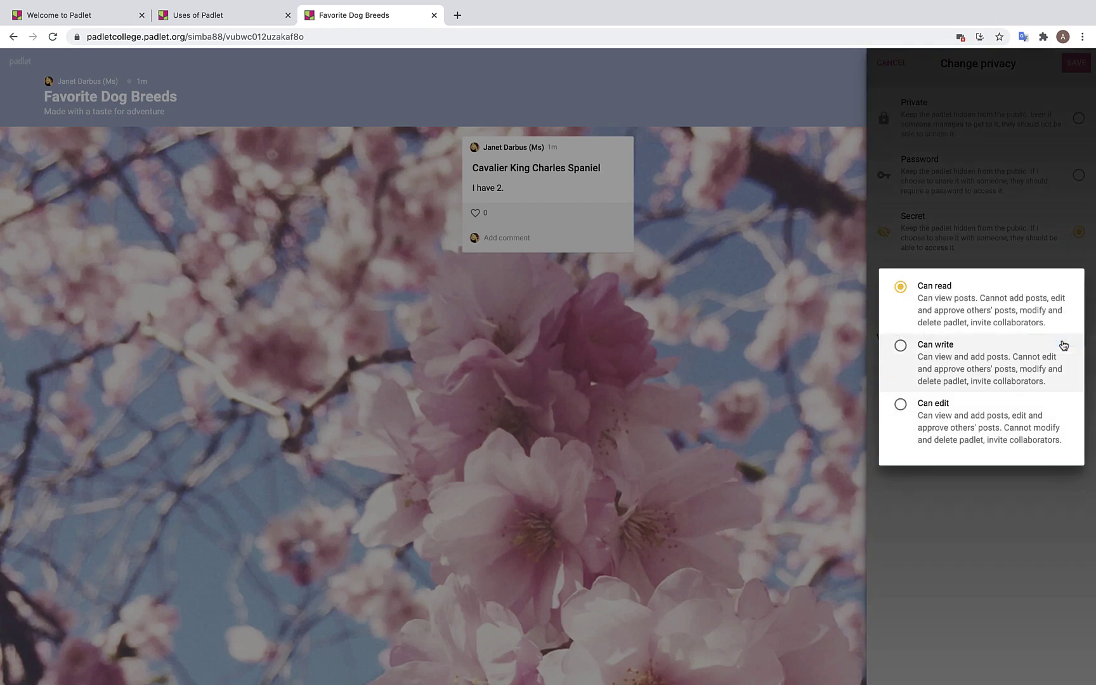
left_click(992, 354)
left_click(993, 402)
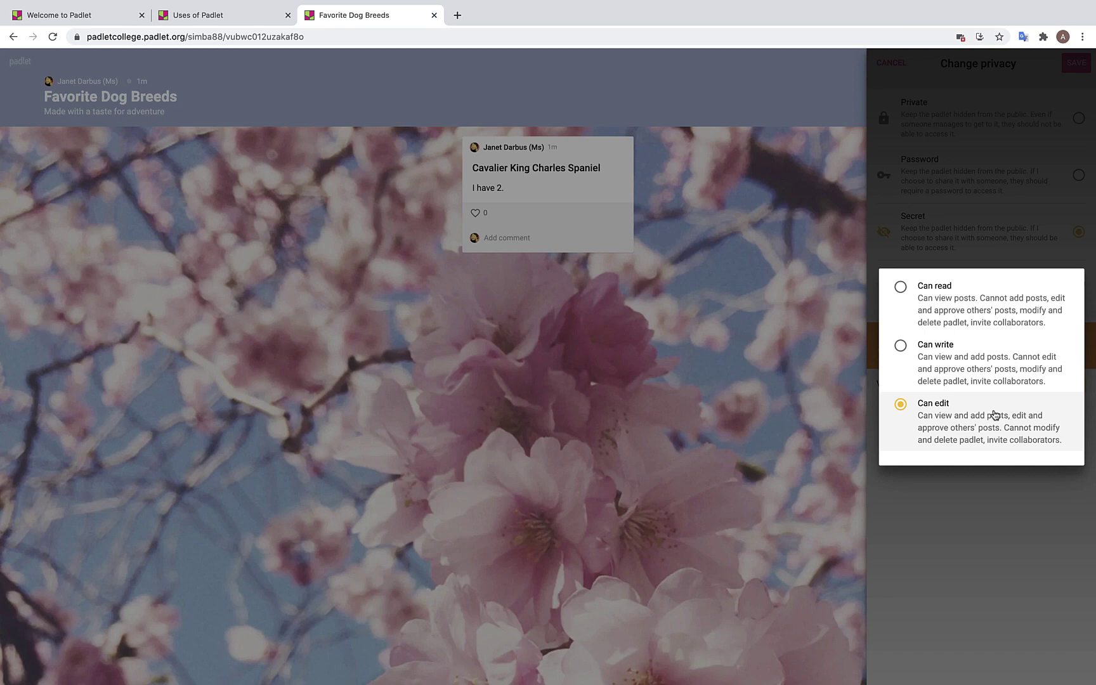
left_click(1025, 369)
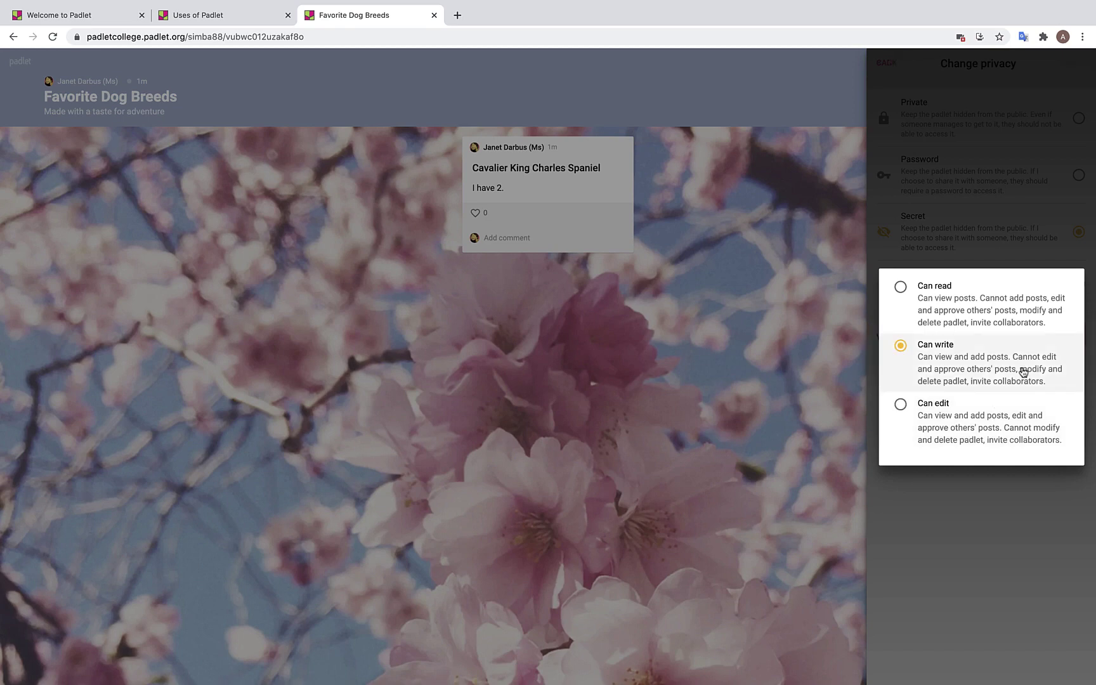
left_click(1073, 63)
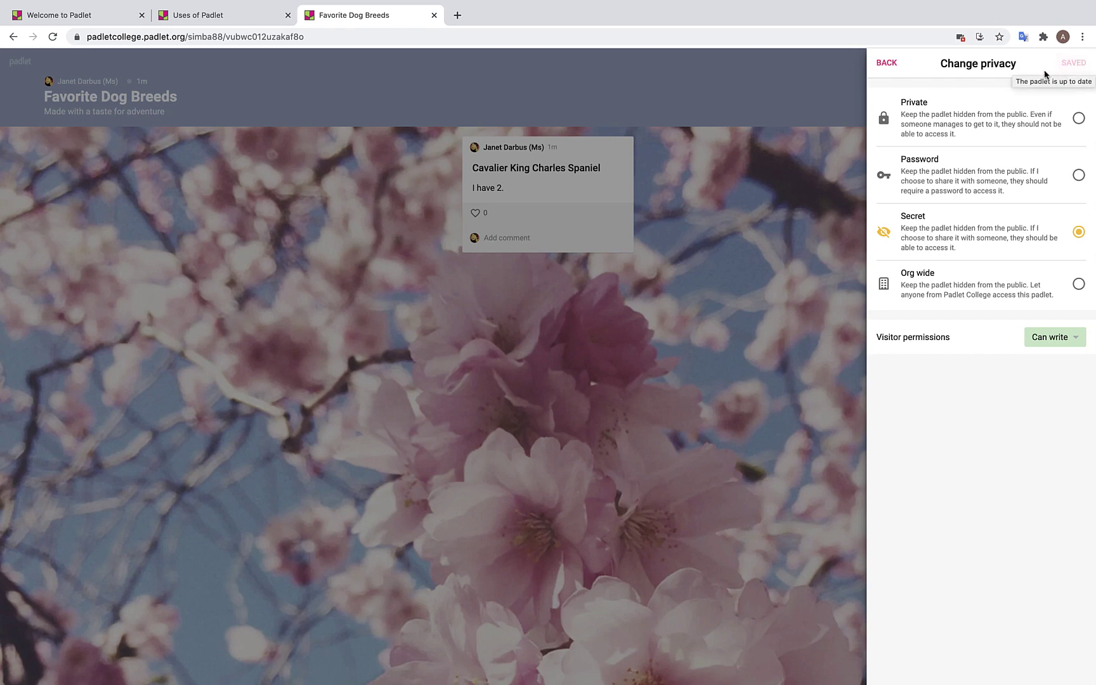
left_click(887, 62)
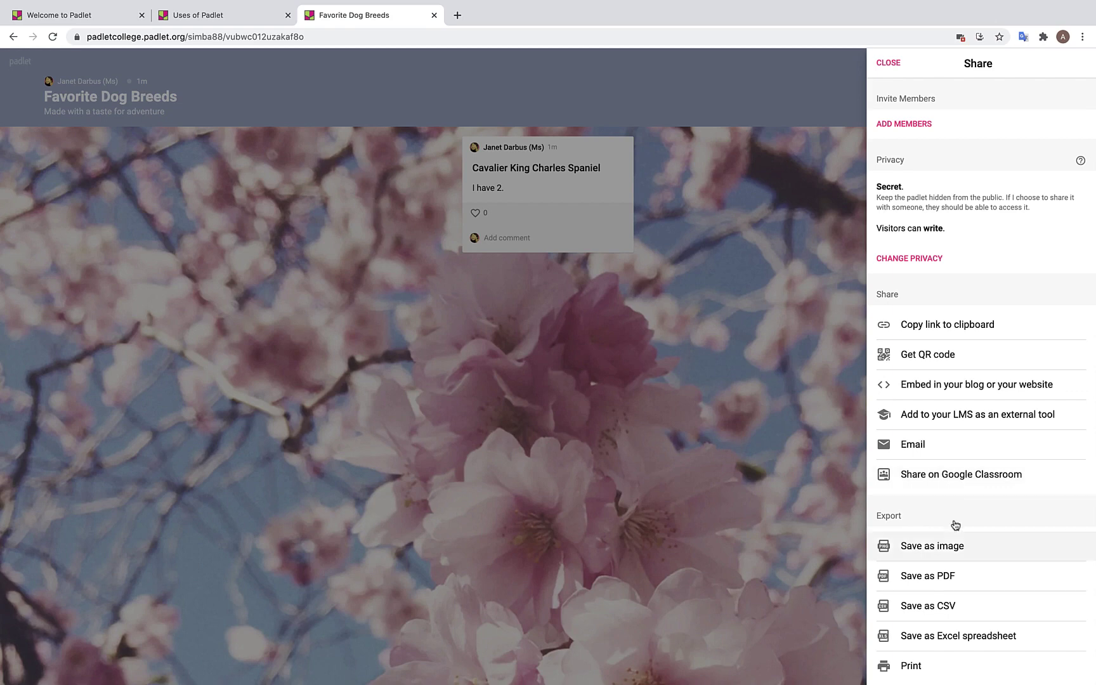
Scroll through the Share panel's options, then close it to return to the board.
scroll(961, 614, "down", 2)
scroll(960, 614, "down", 1)
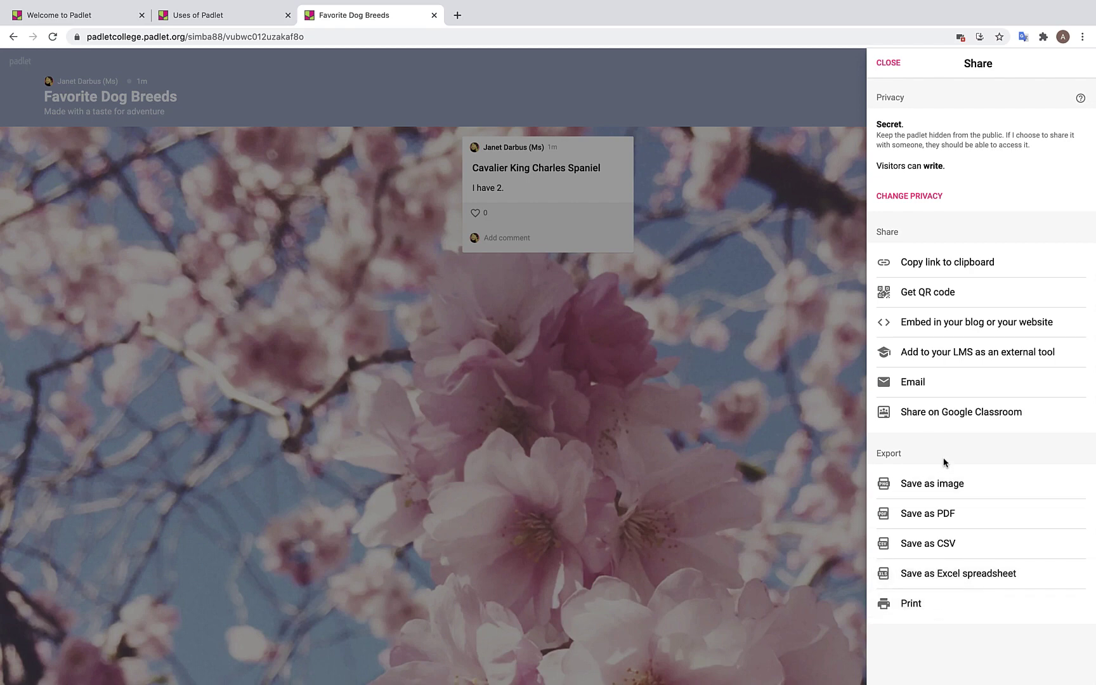
scroll(942, 460, "up", 2)
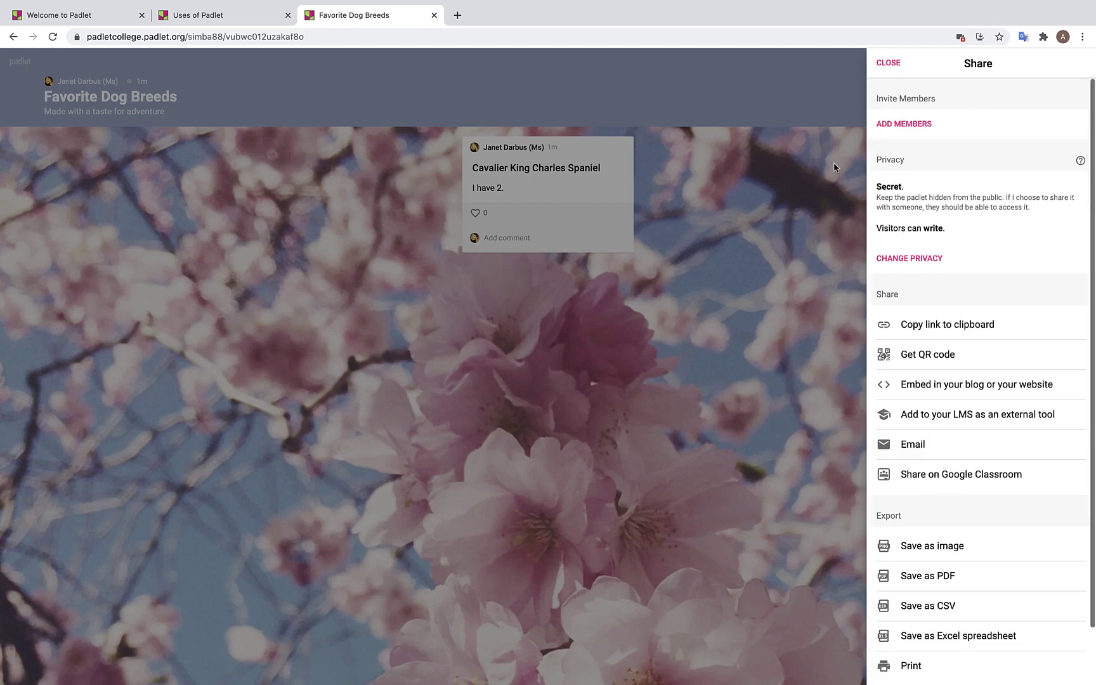
left_click(889, 63)
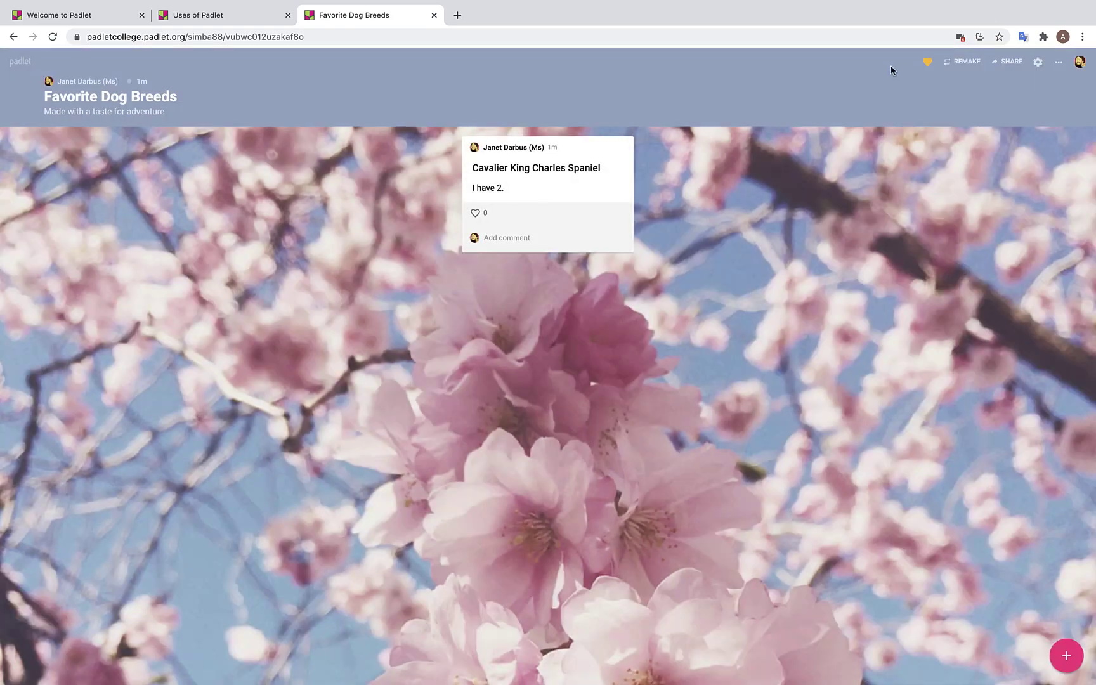
Set the wallpaper to the Breakfast at Susie's cupcake picture, save, and close settings.
left_click(1037, 64)
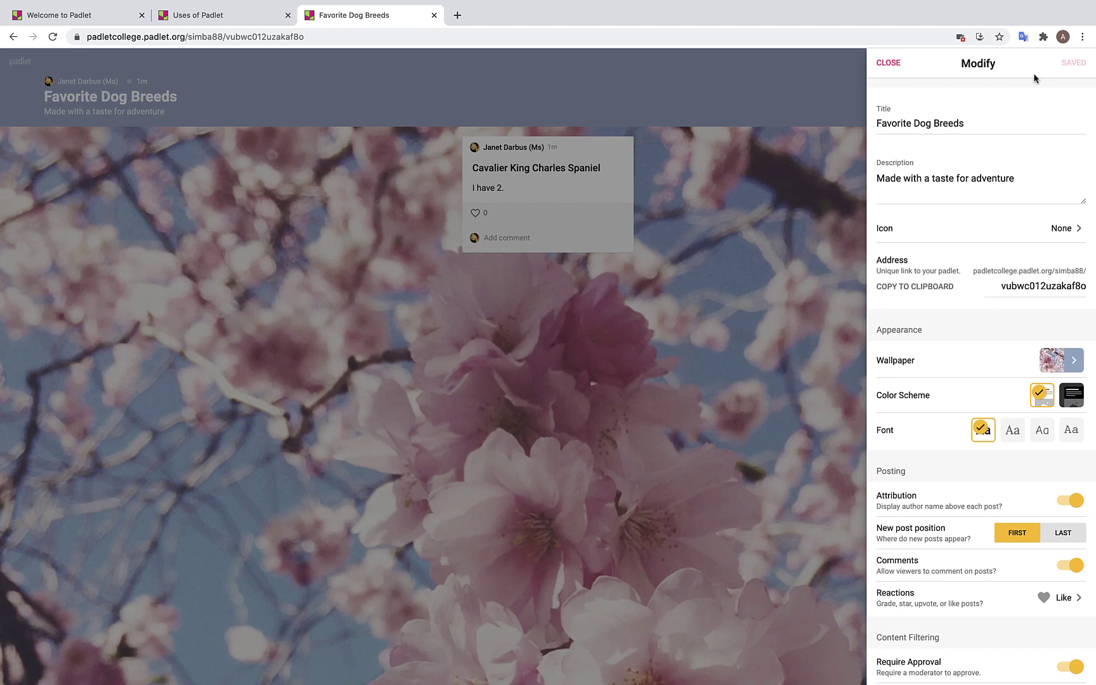
left_click(1070, 359)
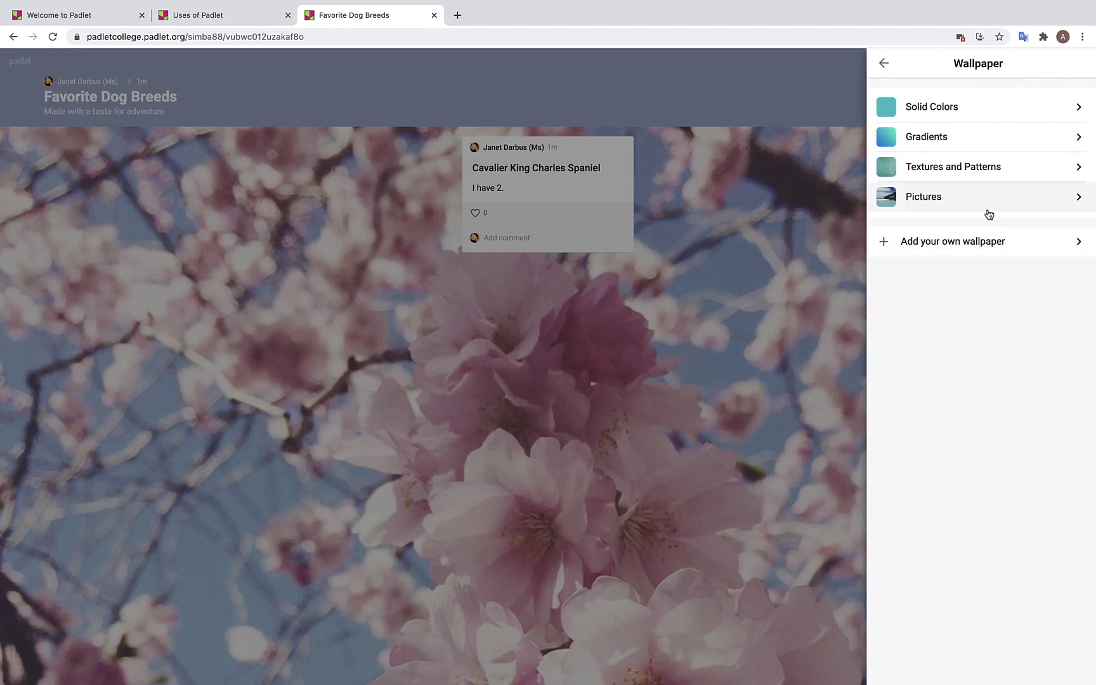
left_click(987, 210)
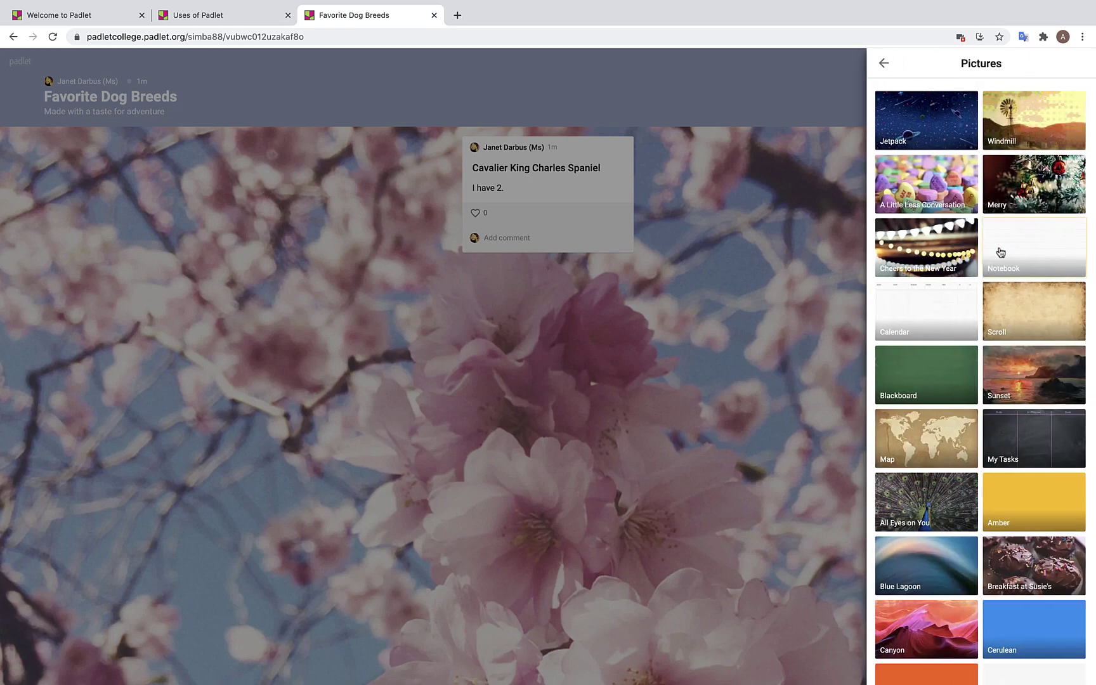
left_click(1024, 558)
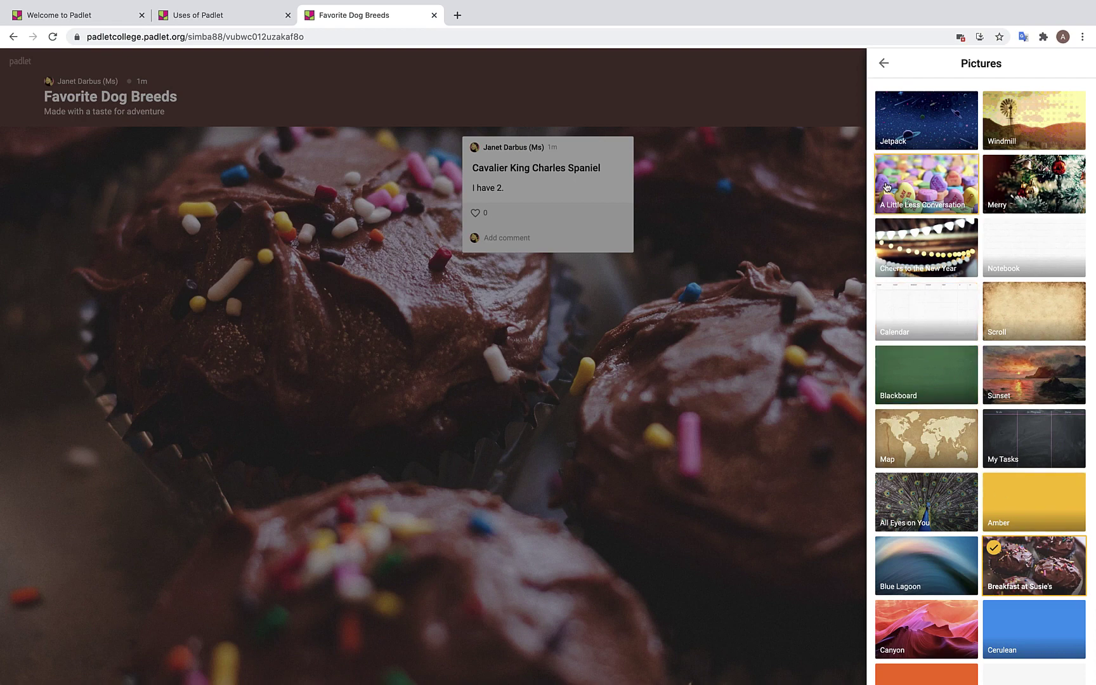
left_click(879, 65)
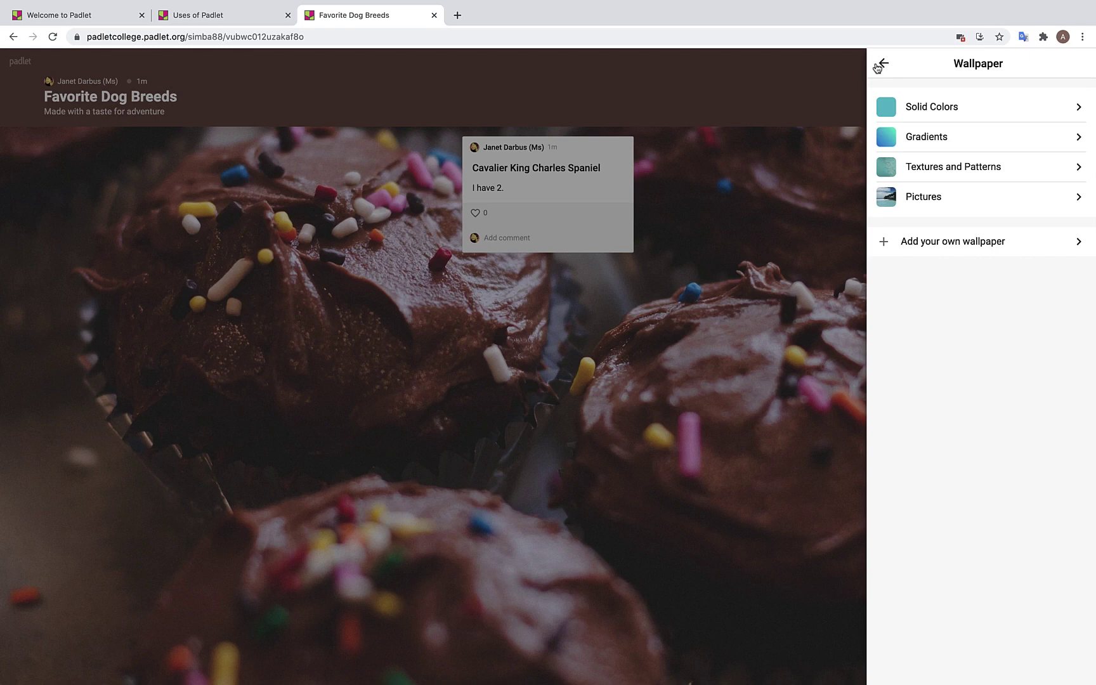
left_click(880, 66)
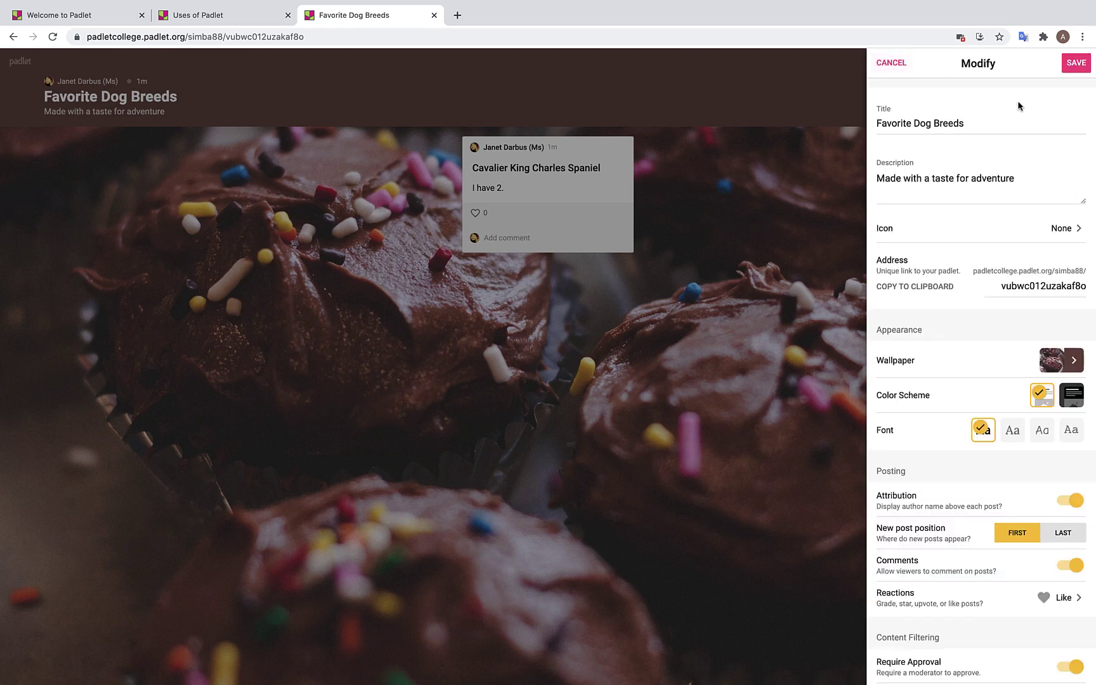
left_click(1077, 71)
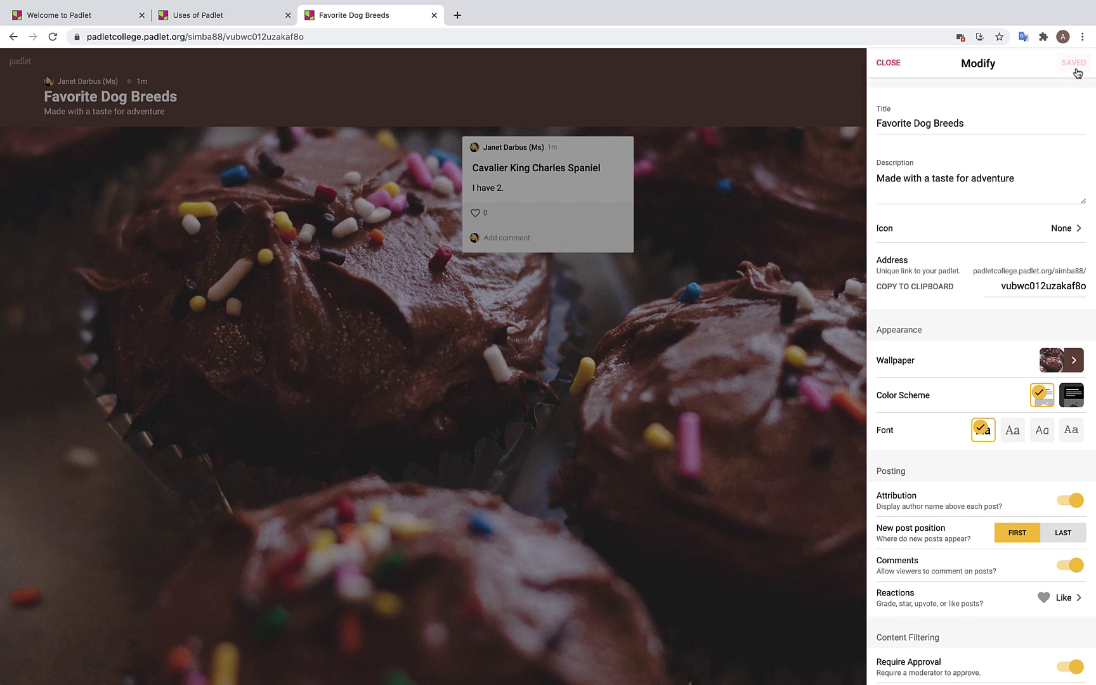
left_click(895, 64)
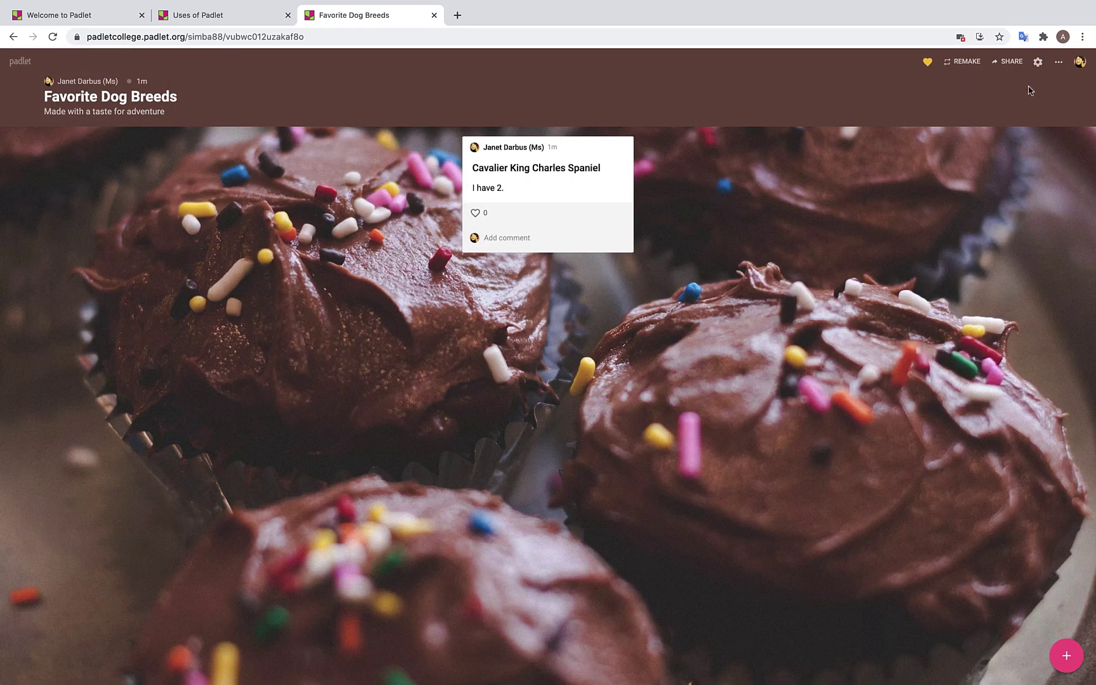
Change the padlet's format to Timeline.
left_click(1059, 63)
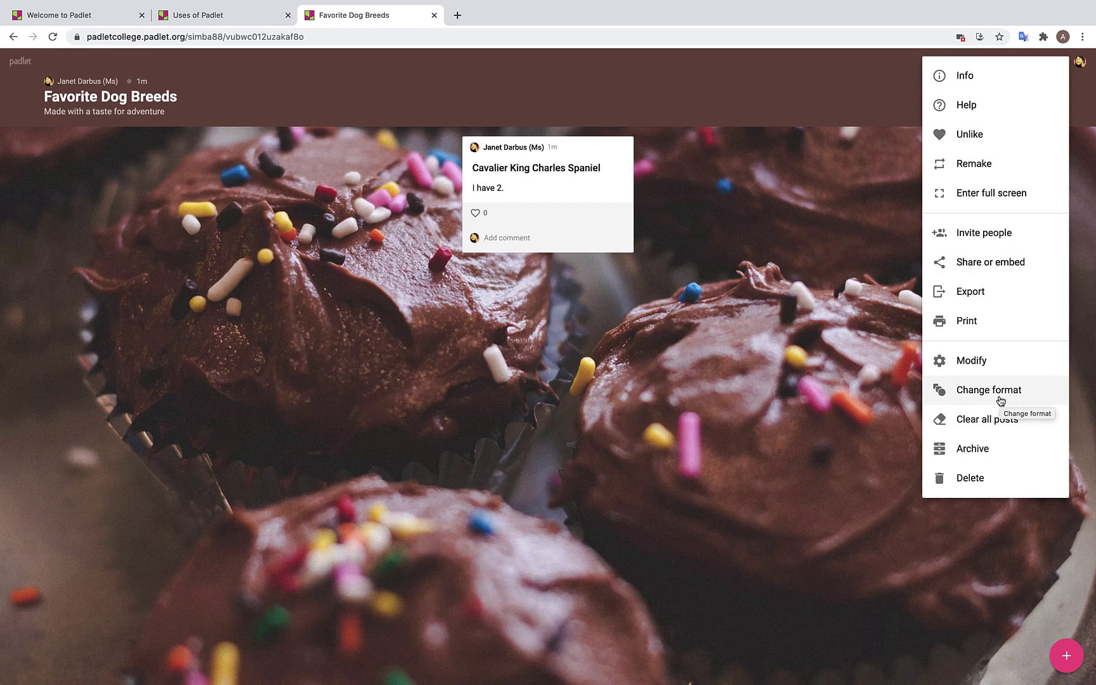
left_click(1000, 400)
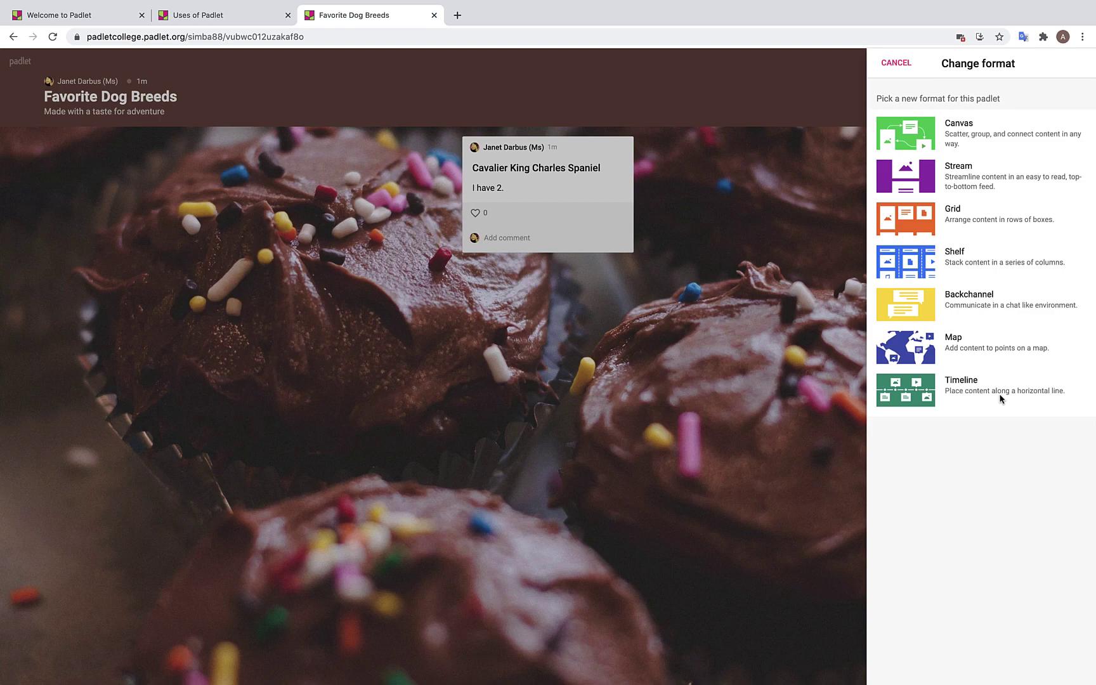
left_click(1000, 392)
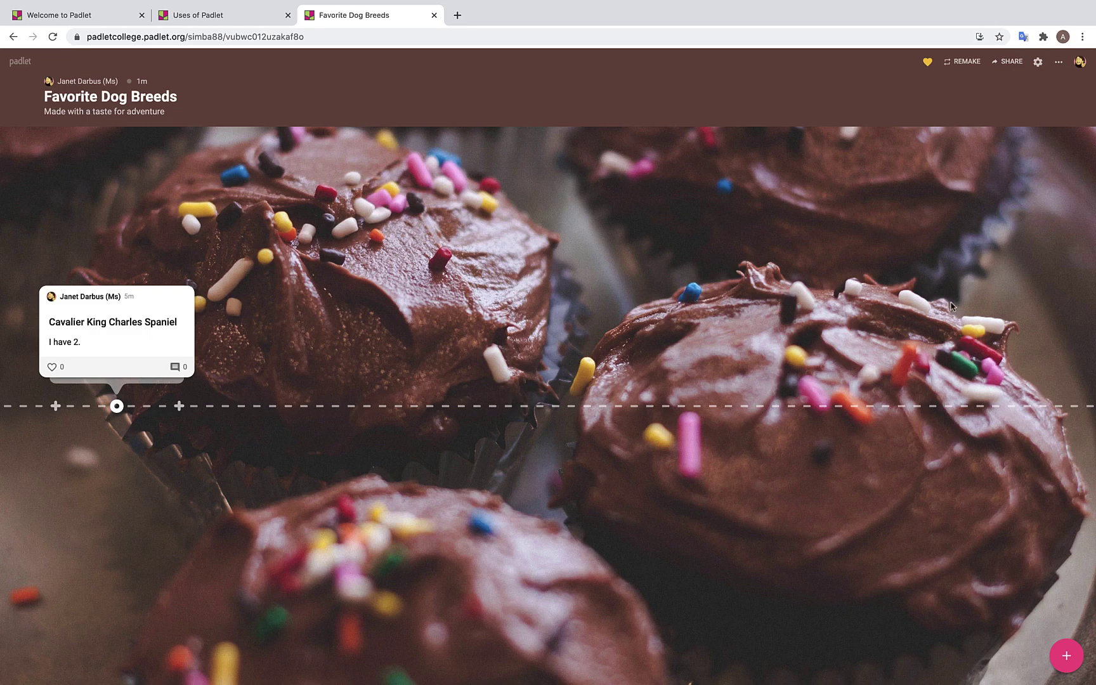
Change the format again, this time to Canvas.
left_click(1060, 65)
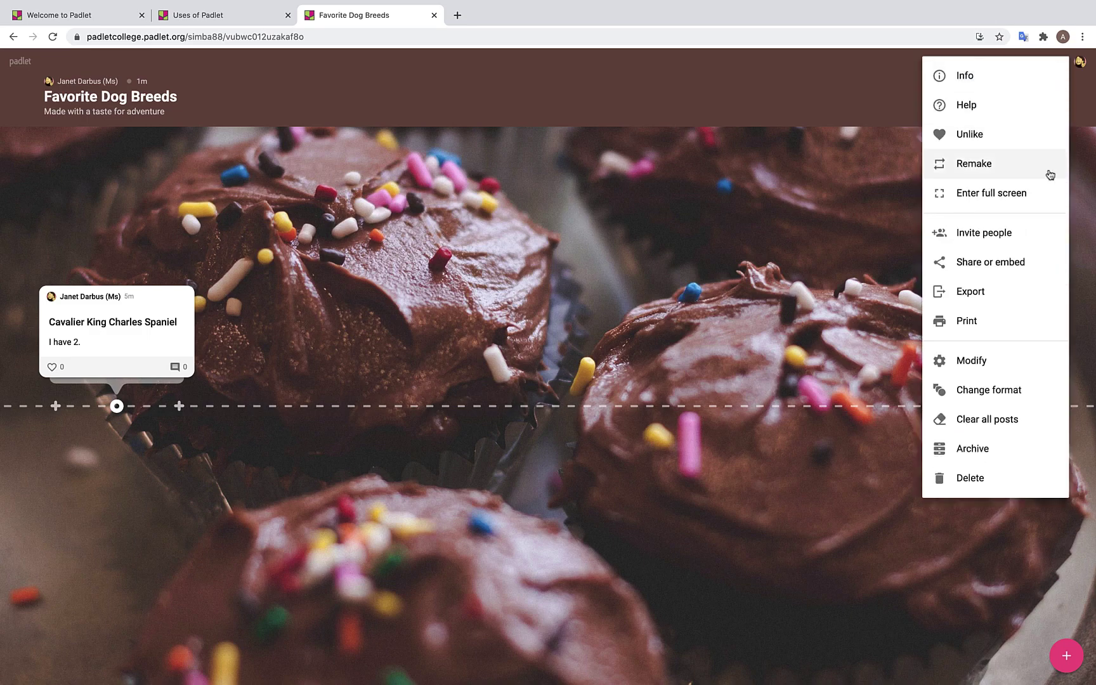
left_click(1023, 392)
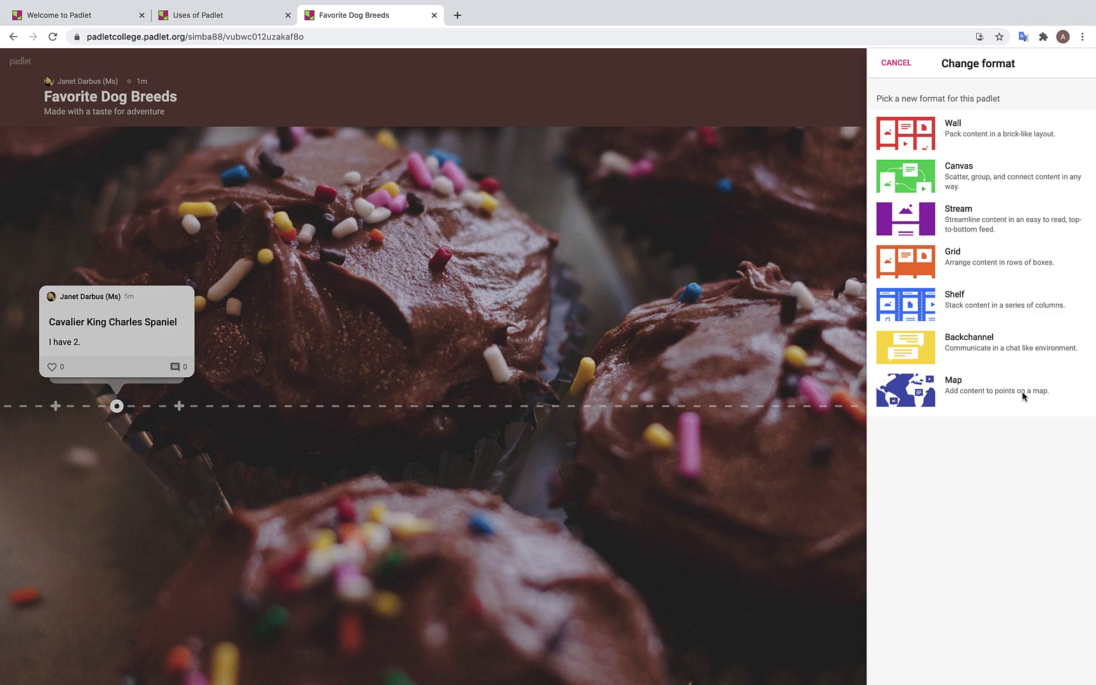
left_click(1001, 191)
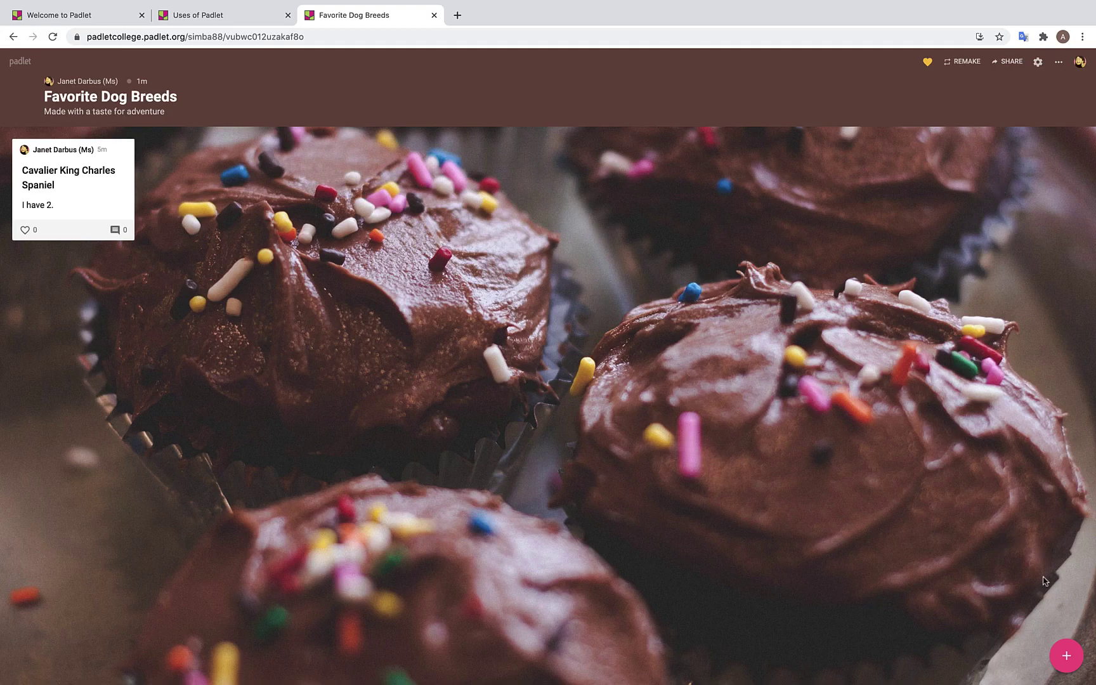
Add a 'Golden Retriever' post and connect the Cavalier King Charles Spaniel post to it.
left_click(1066, 655)
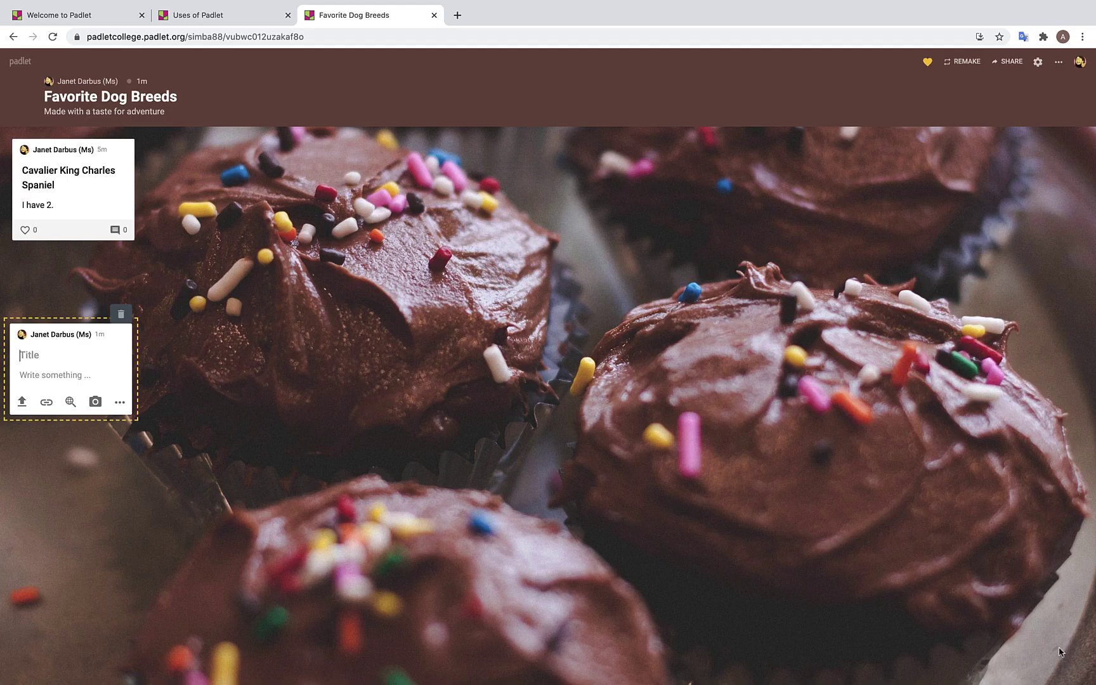
type("Golden Retriever")
mouse_move(128, 171)
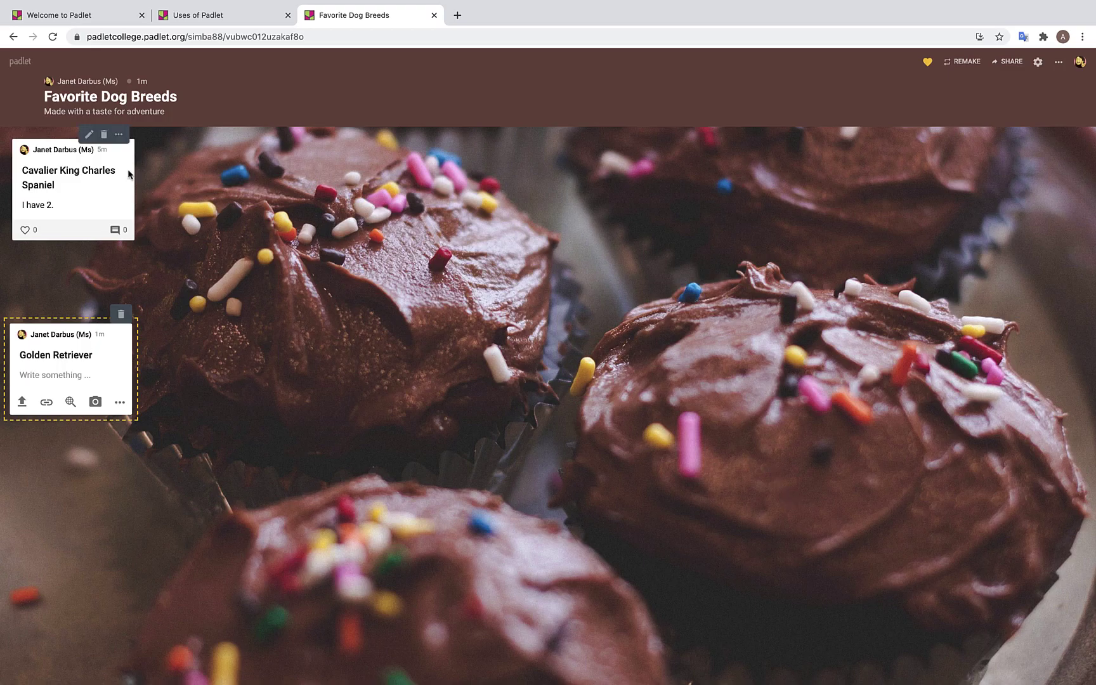
left_click(119, 135)
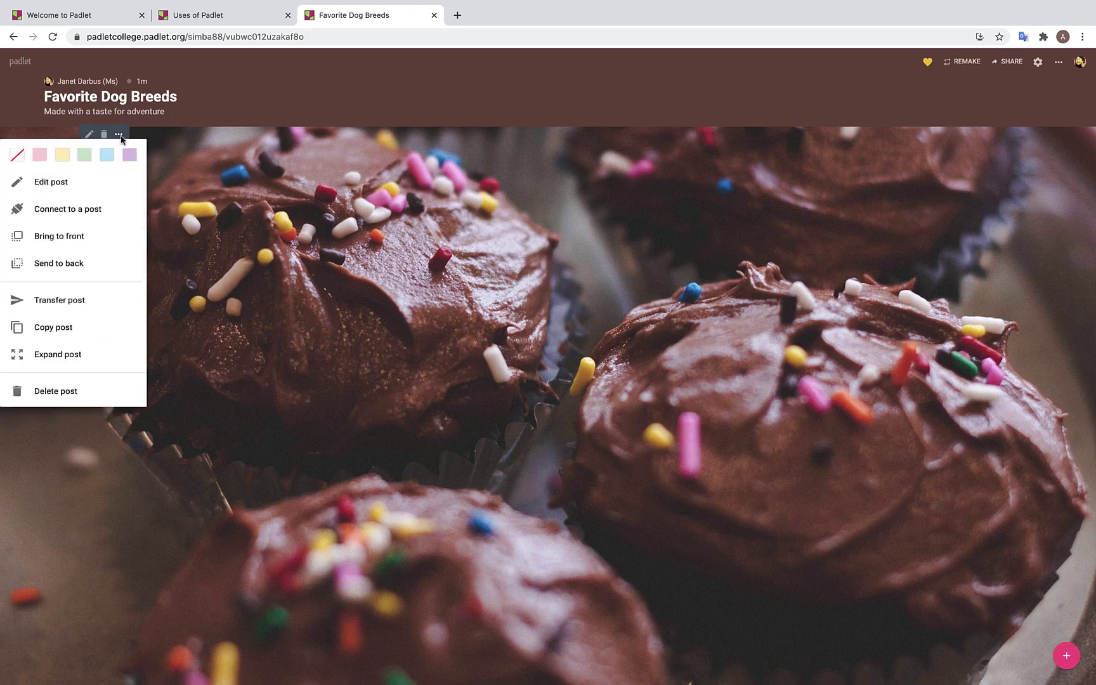
left_click(112, 216)
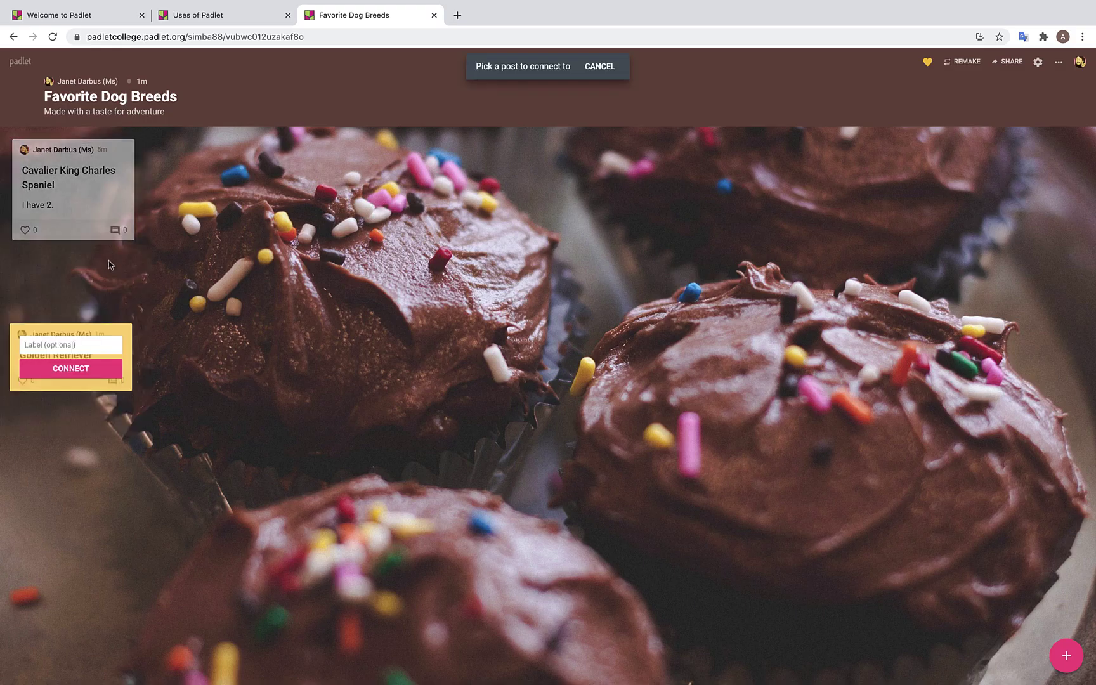
left_click(103, 373)
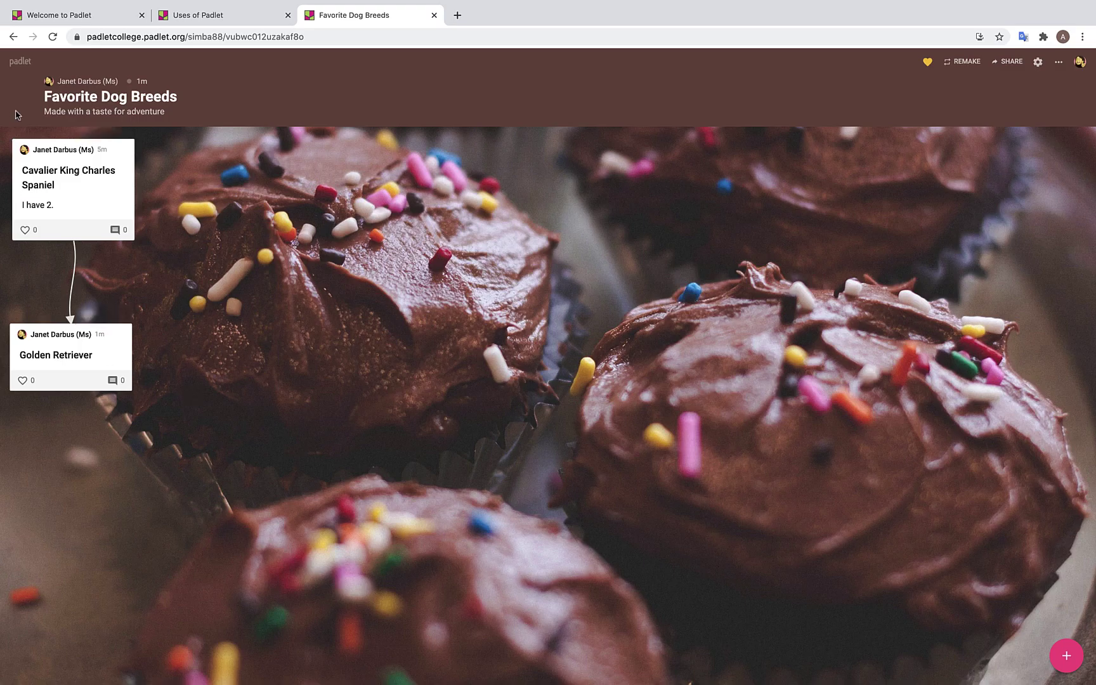
From the dashboard, cancel Join a Padlet, view the First Grade Bookshelf Gallery example, then return.
left_click(20, 62)
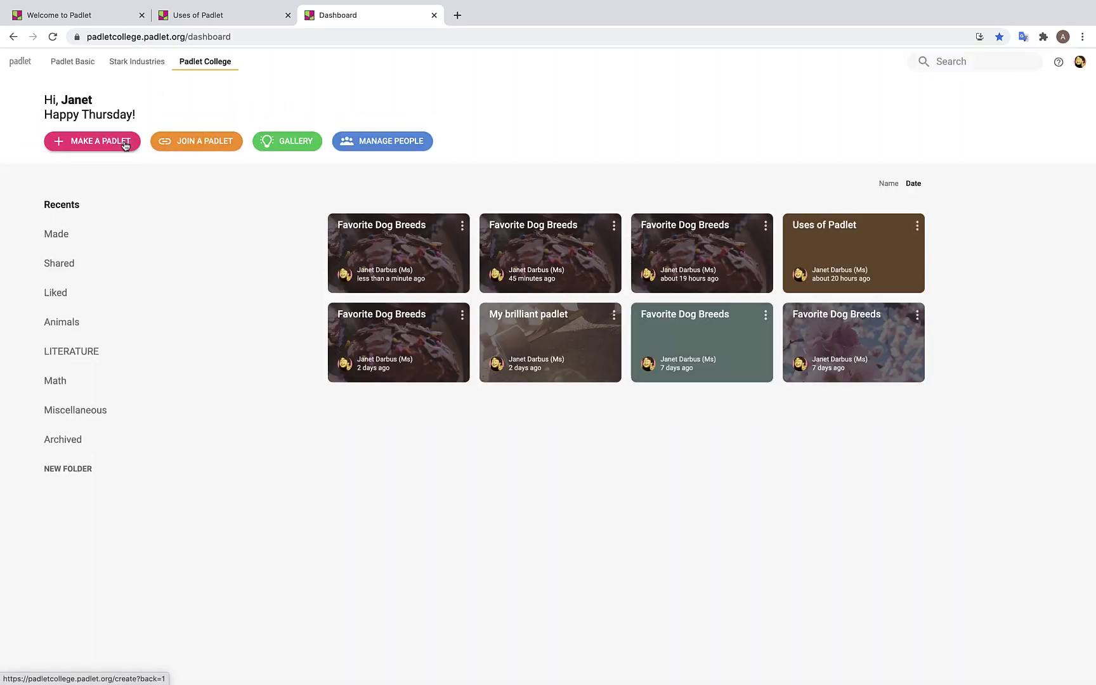
left_click(199, 146)
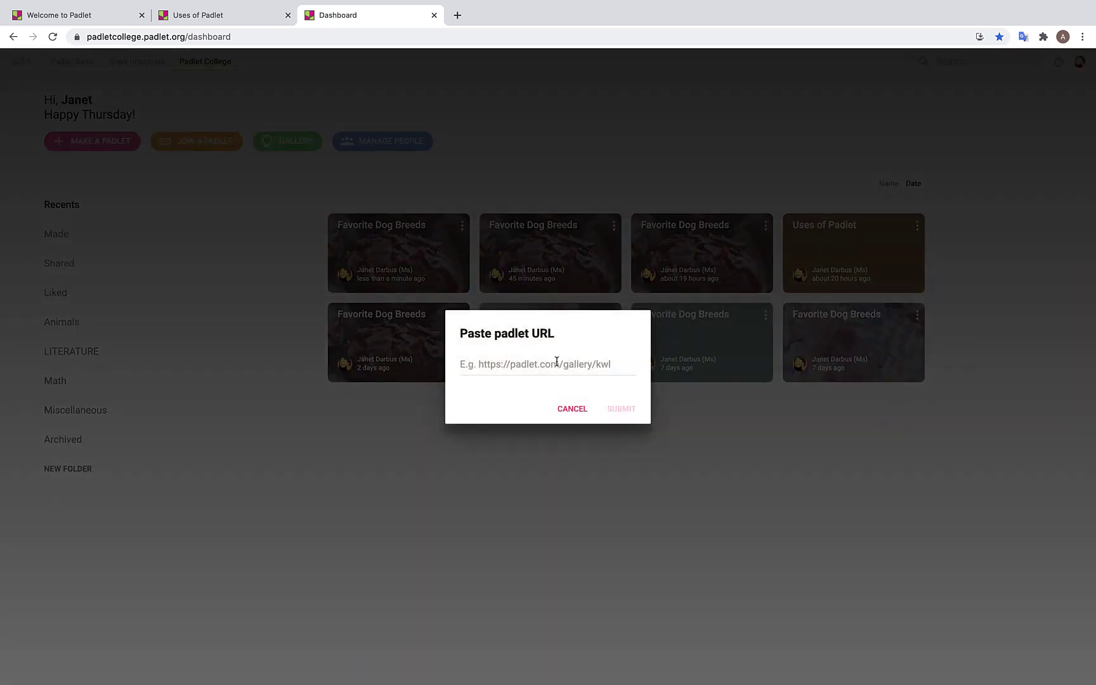
left_click(558, 406)
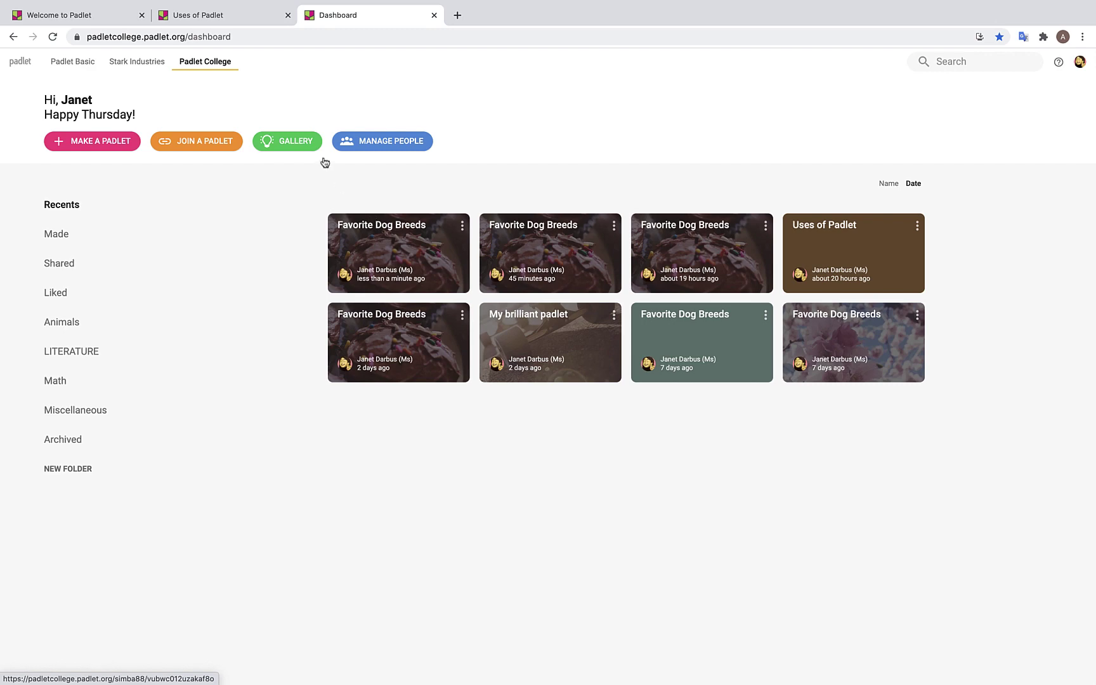
left_click(280, 141)
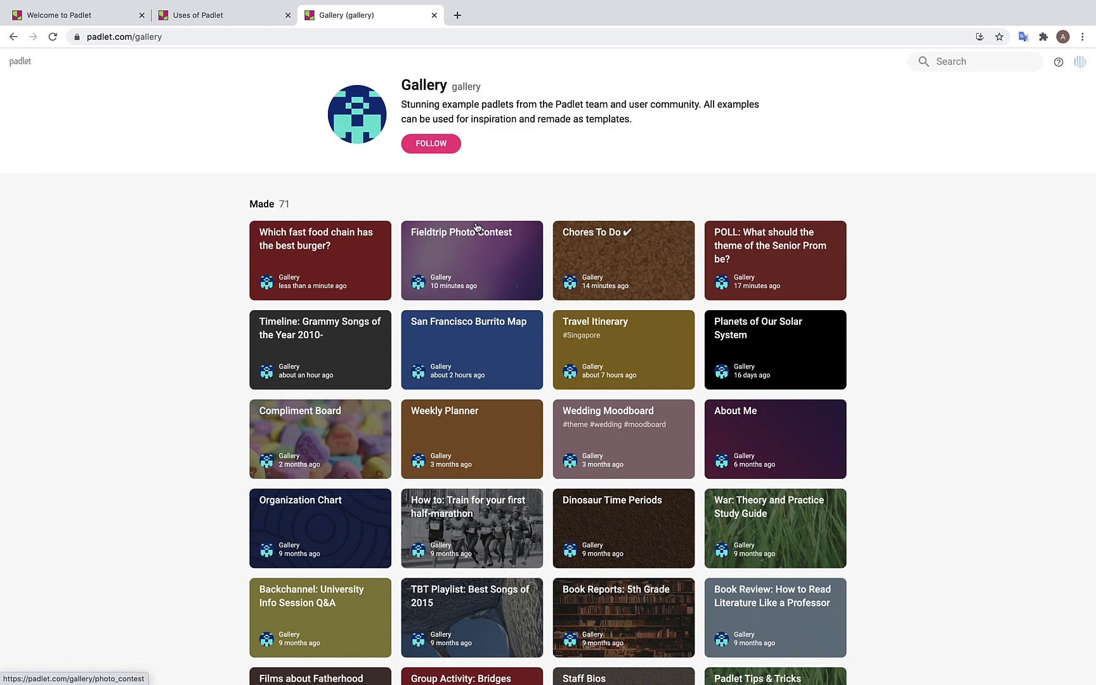
scroll(663, 486, "down", 20)
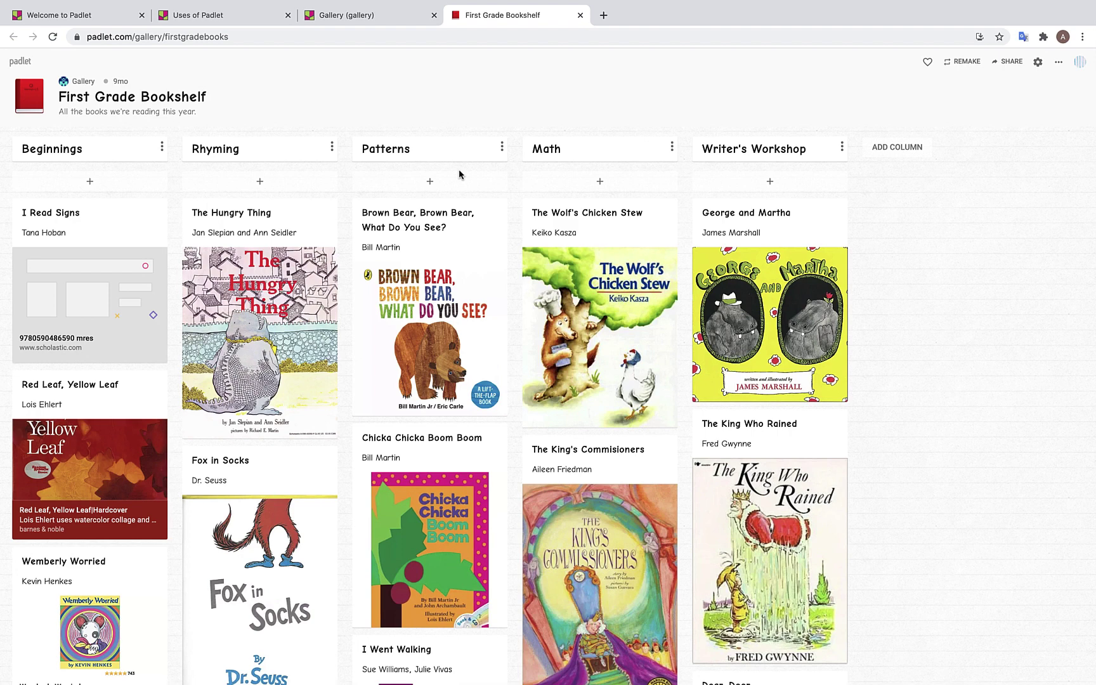
left_click(580, 15)
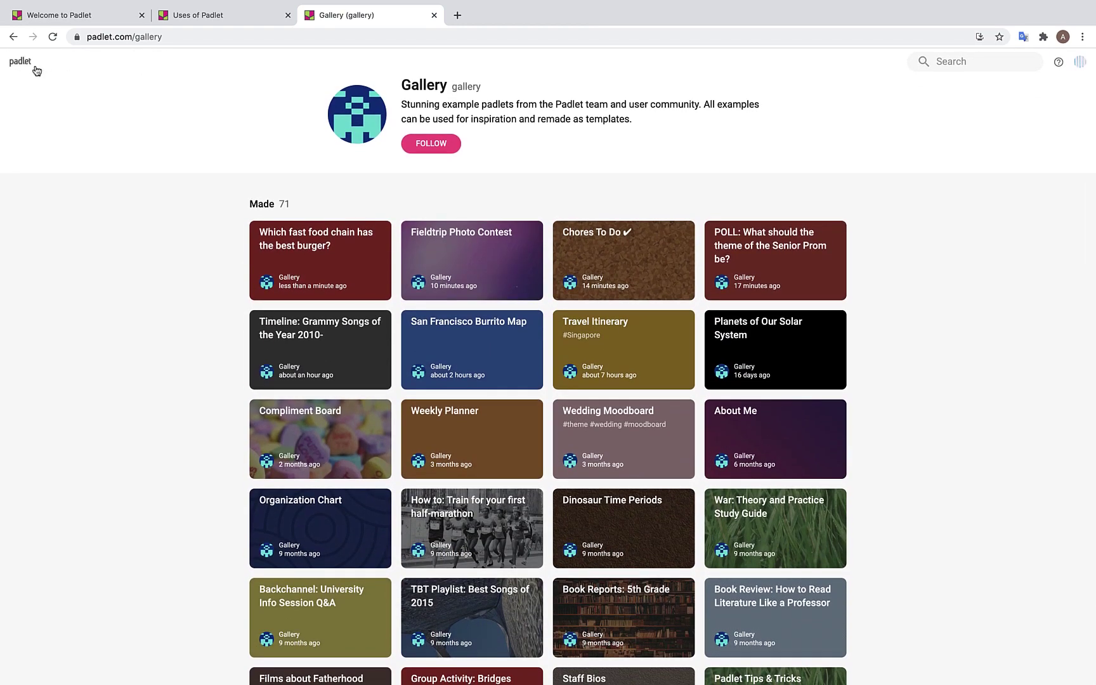
left_click(36, 70)
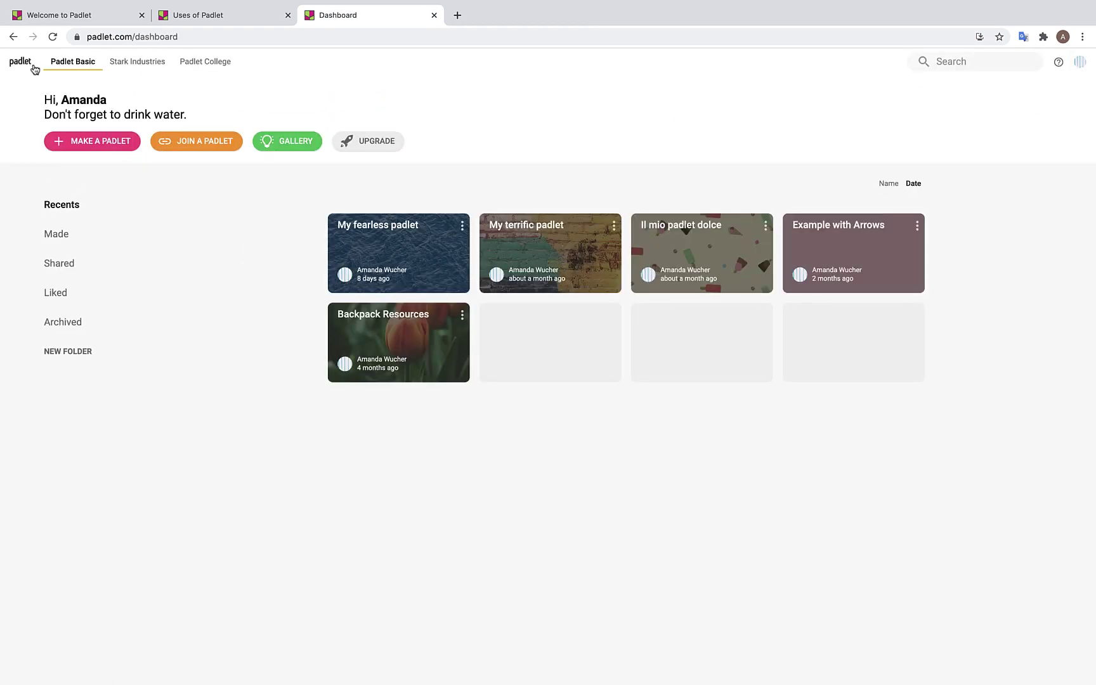
Switch to the Padlet College workspace and open its People list, previewing one user's details.
left_click(204, 63)
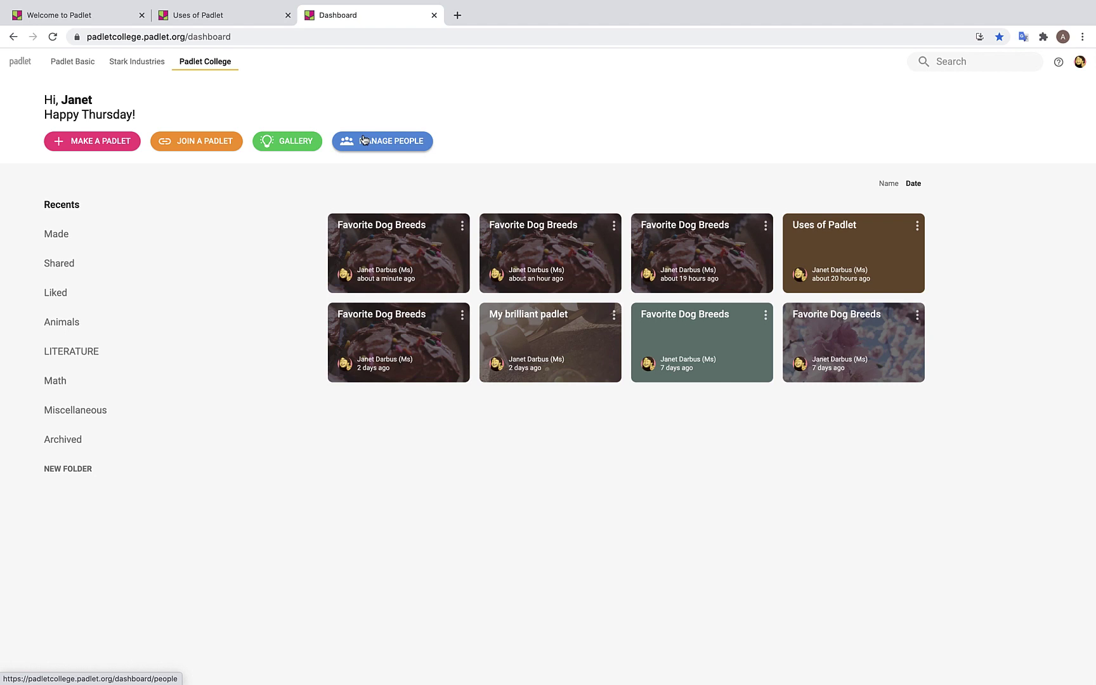
left_click(363, 139)
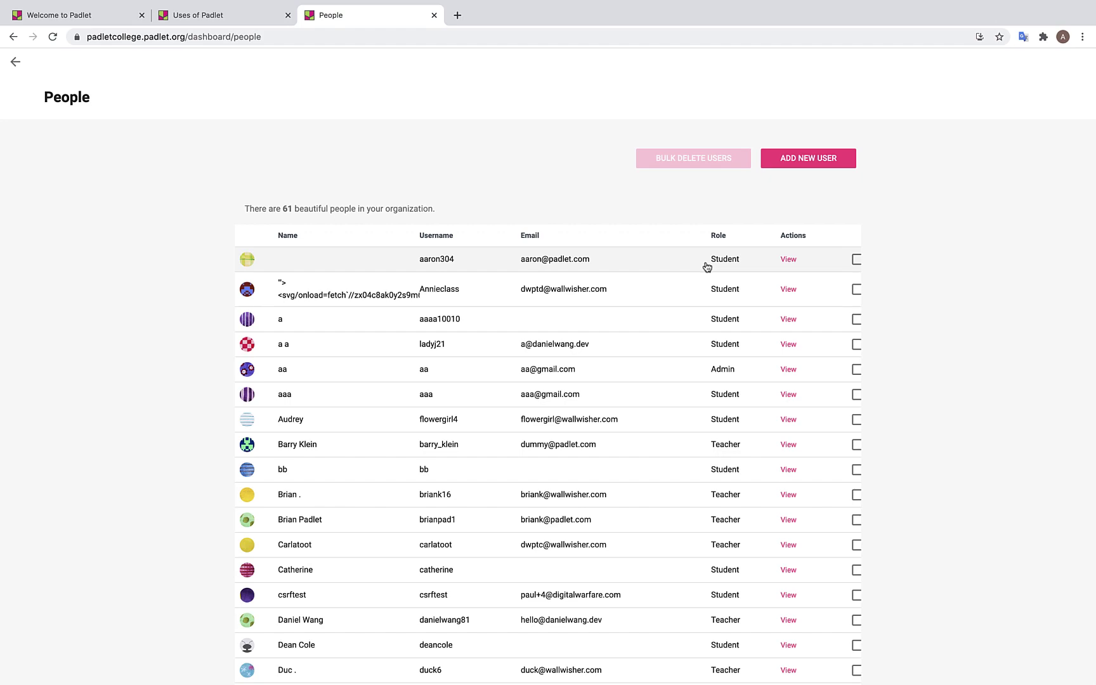
left_click(789, 259)
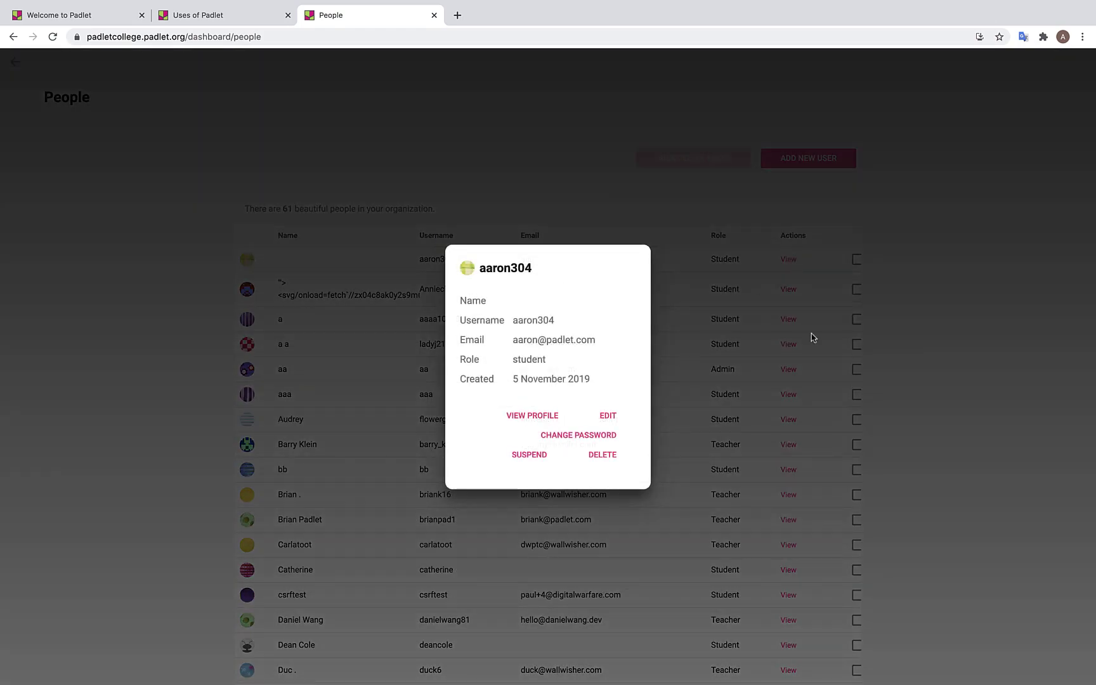
left_click(949, 316)
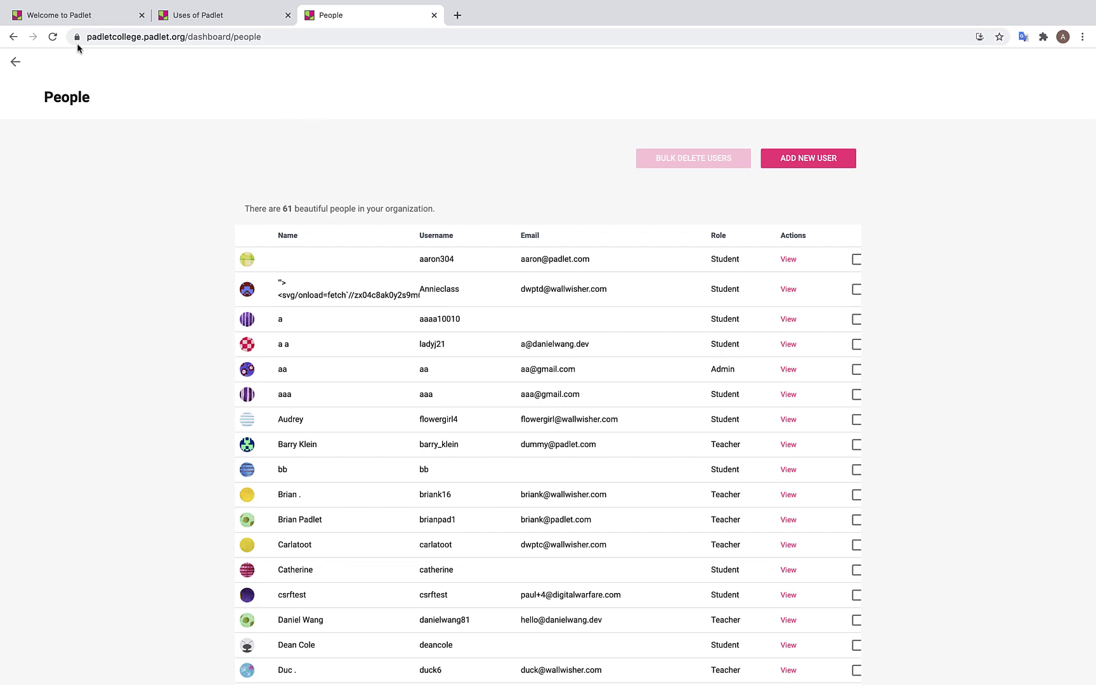
Browse the Made, Recents, Shared and Liked lists, ending on Archived with one Favorite Dog Breeds padlet.
left_click(13, 63)
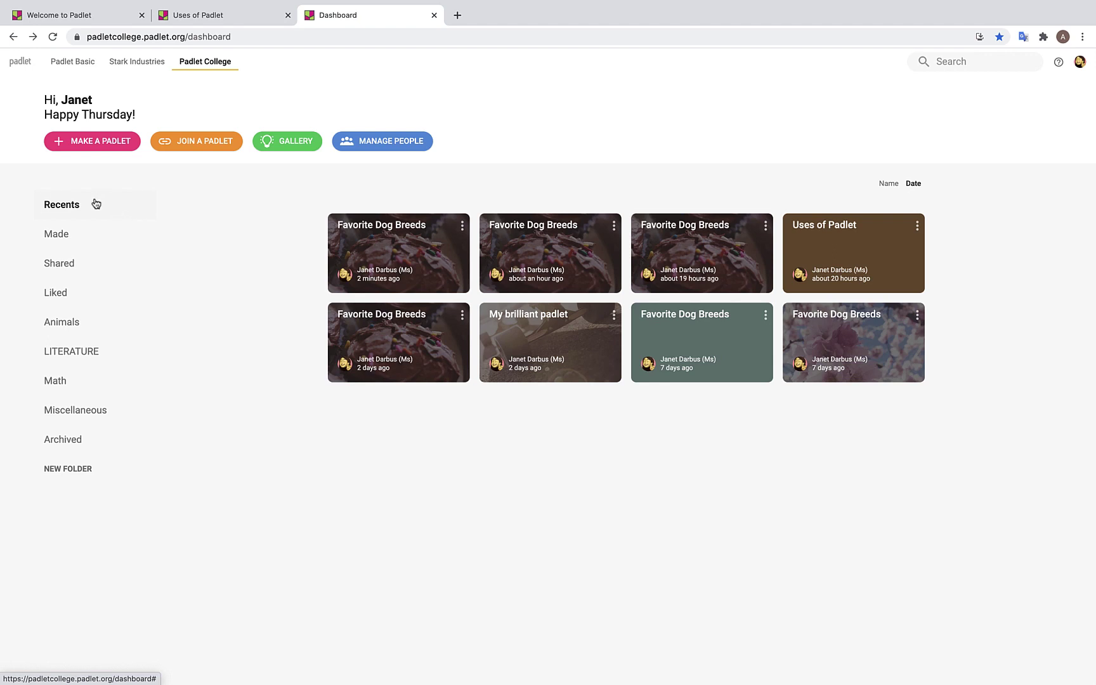
left_click(81, 241)
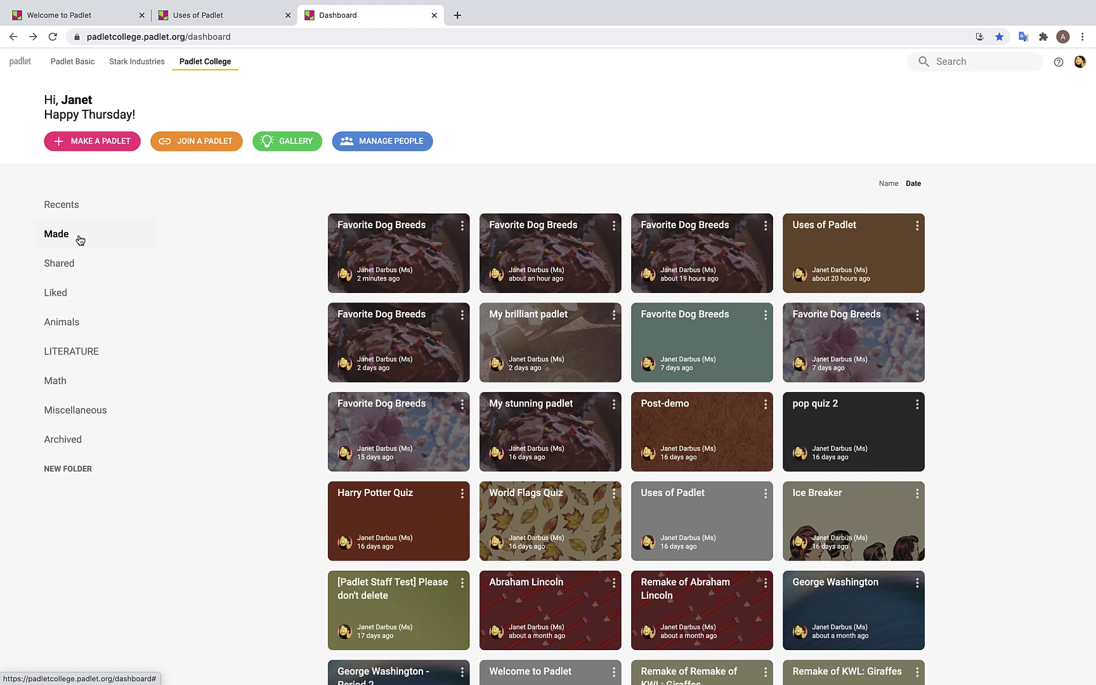
left_click(64, 209)
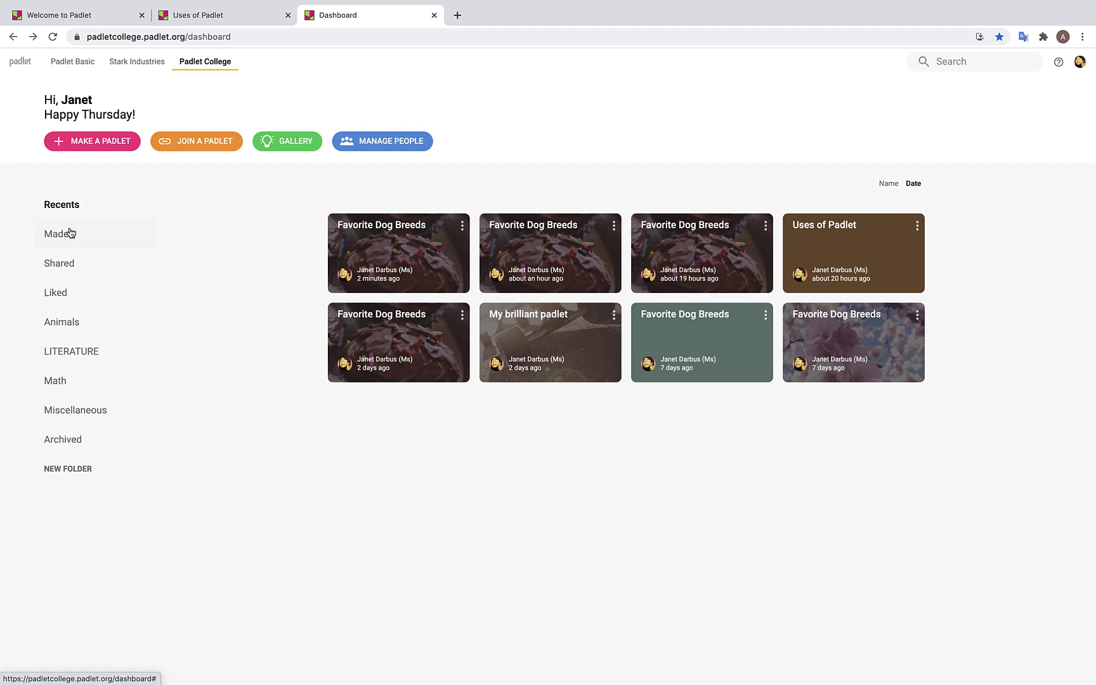
left_click(70, 233)
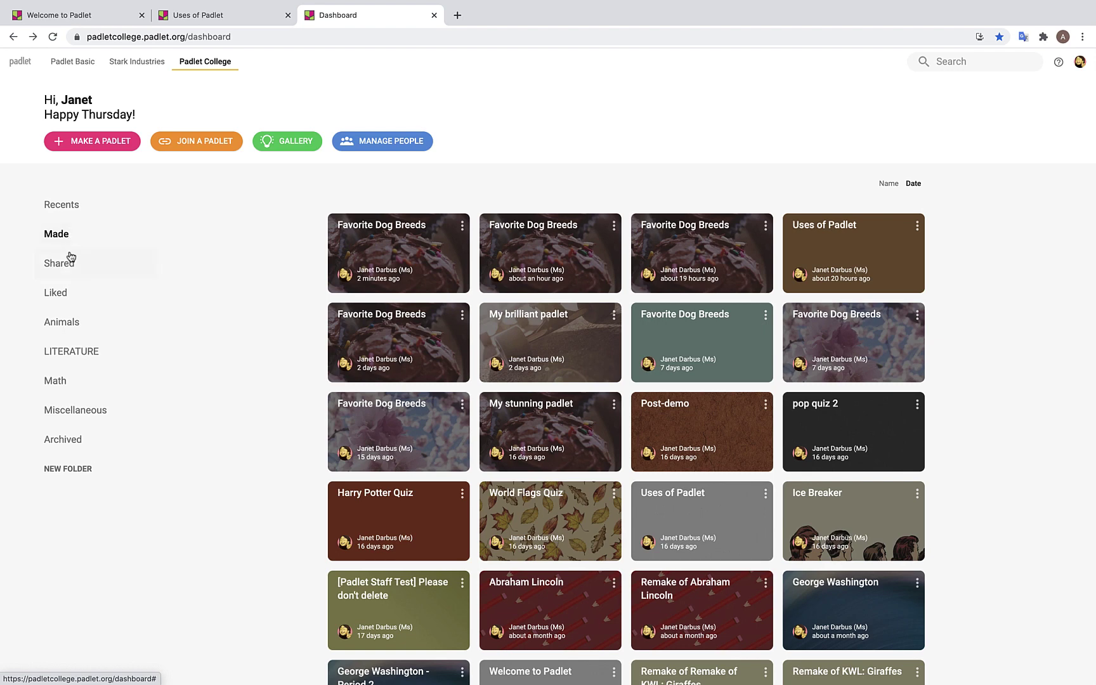
left_click(70, 260)
left_click(70, 297)
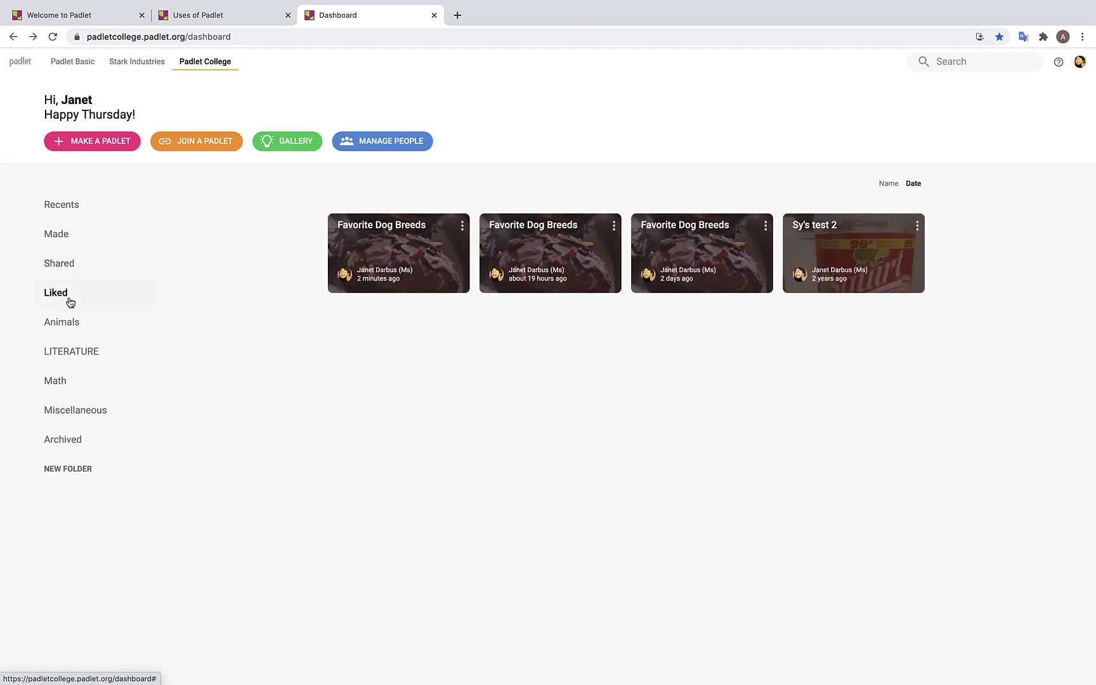
left_click(53, 437)
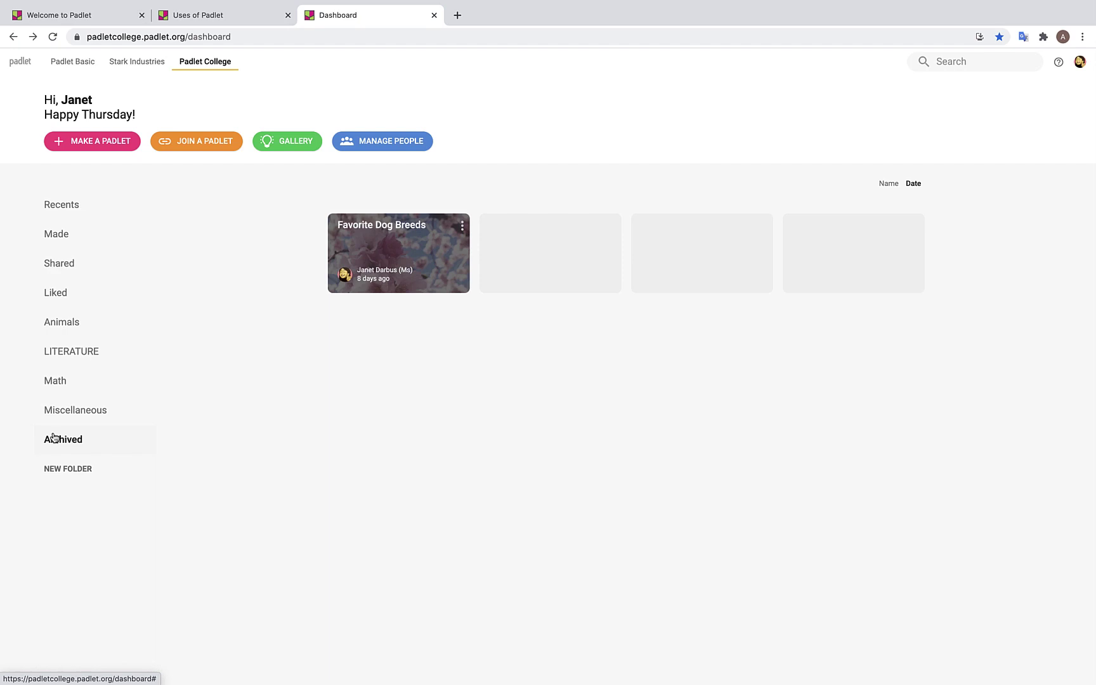
Archive the newest Favorite Dog Breeds padlet, unarchive it from Archived, and return to Recents.
left_click(49, 214)
left_click(462, 227)
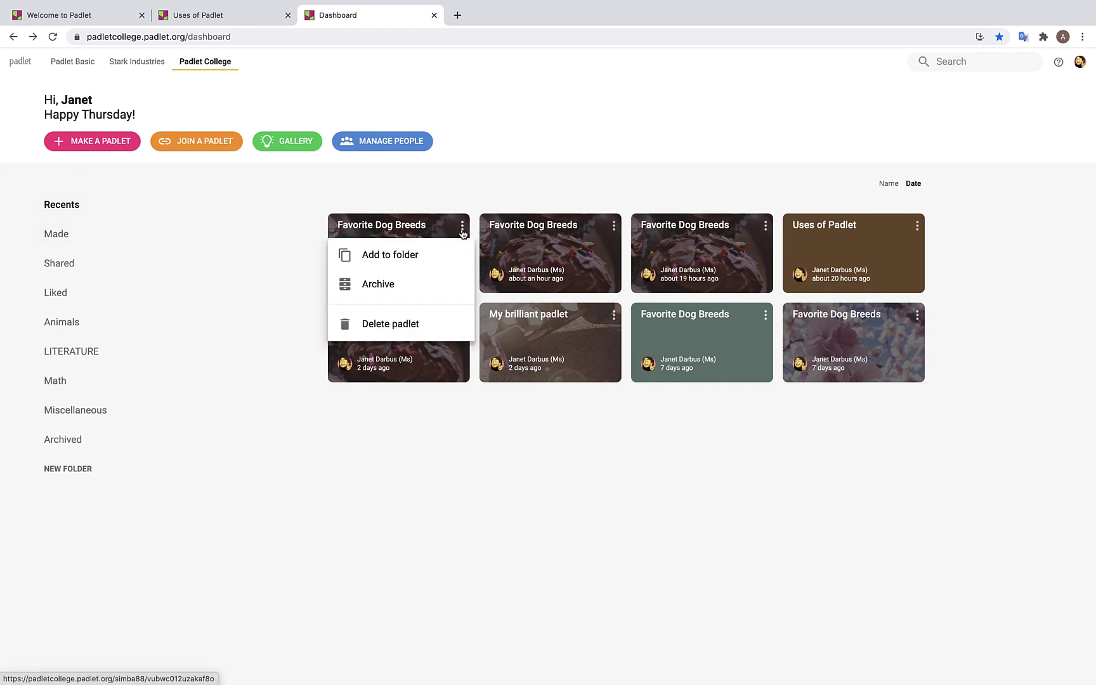
left_click(448, 277)
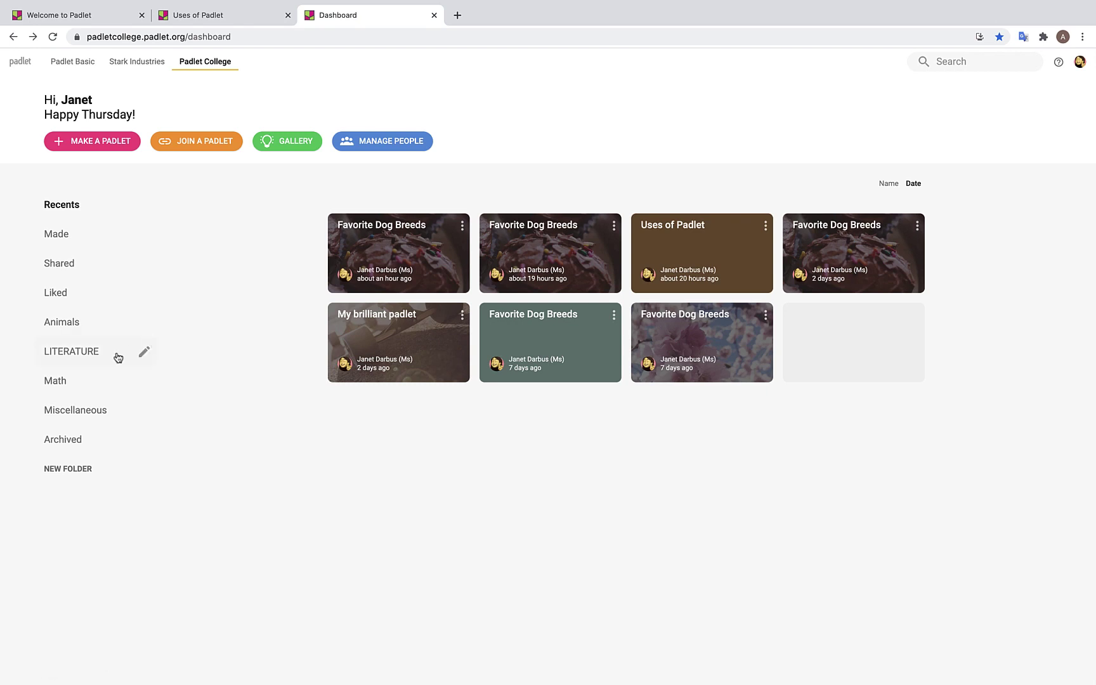
left_click(50, 439)
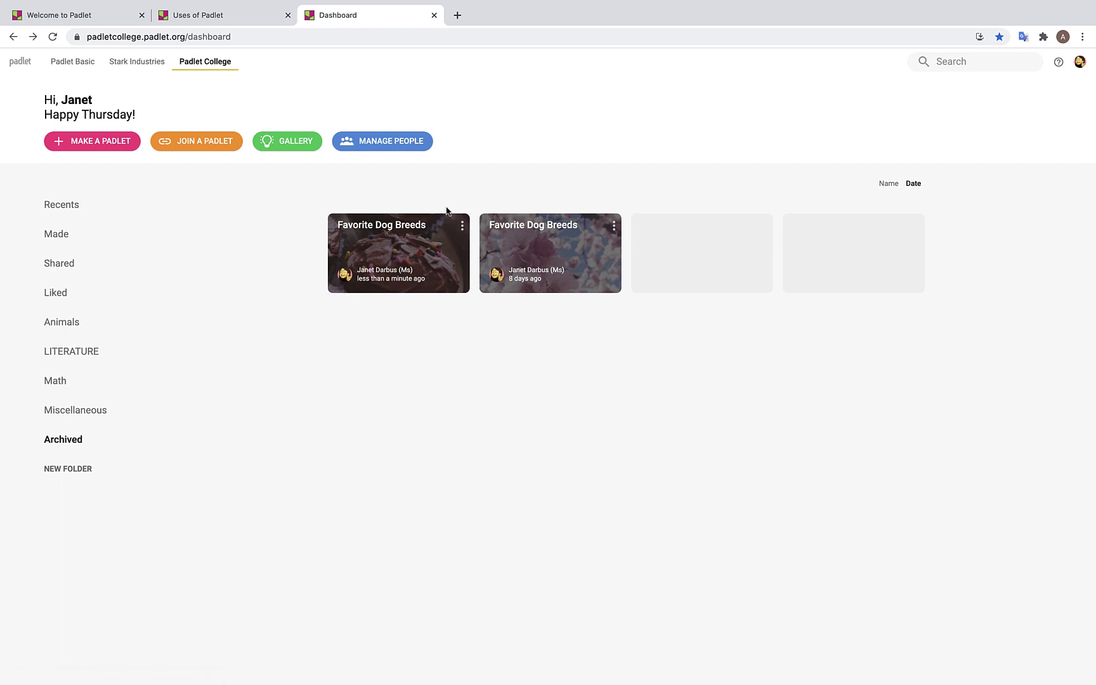
left_click(460, 225)
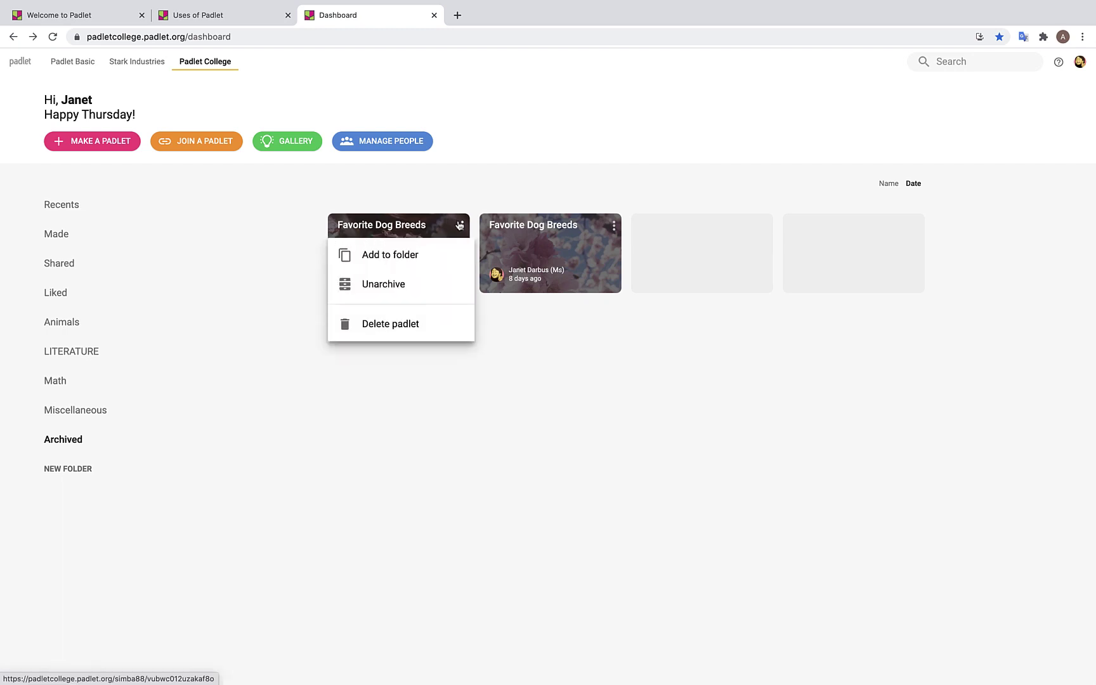
left_click(444, 280)
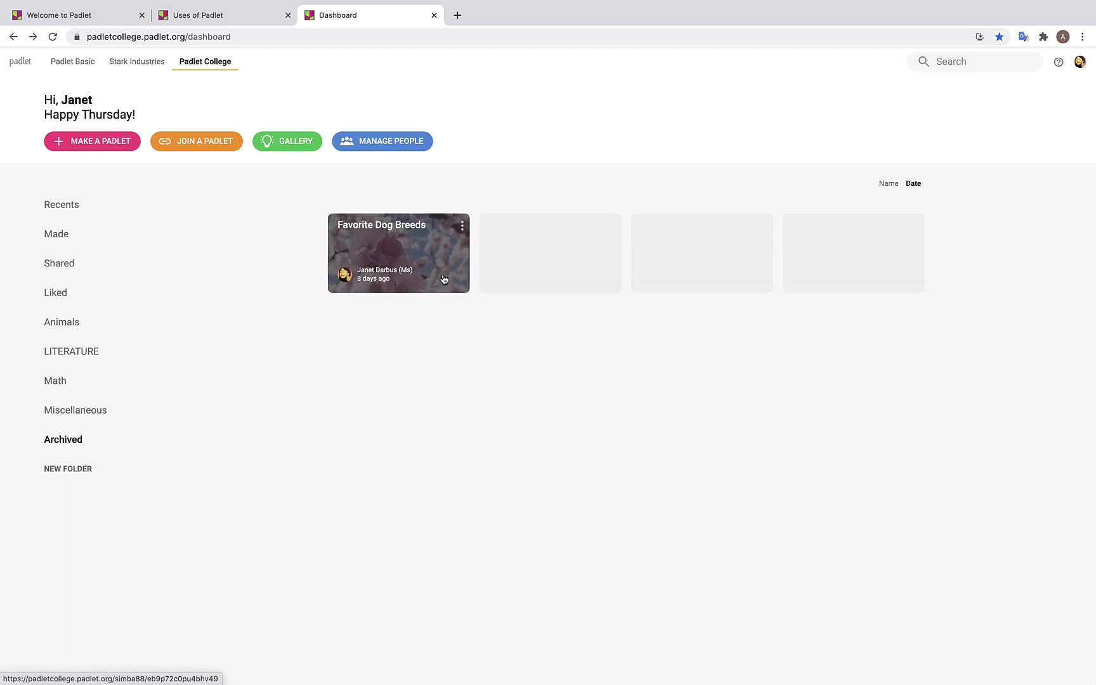
left_click(67, 217)
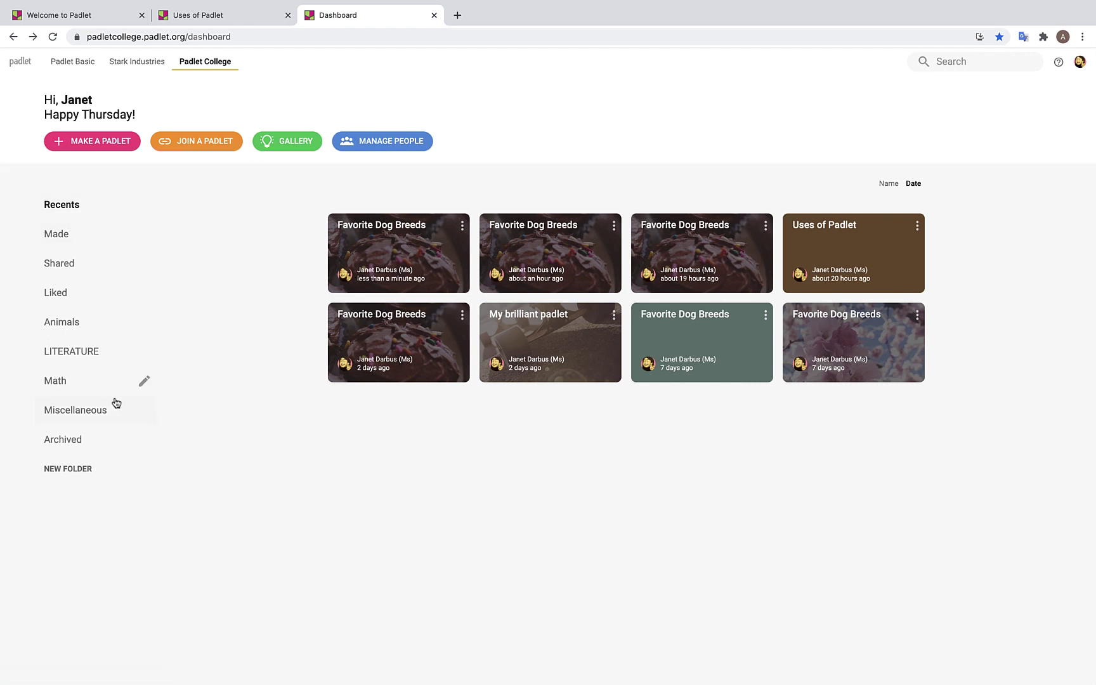
Start then cancel a new folder, and view the account's Password and Communication settings pages.
left_click(75, 469)
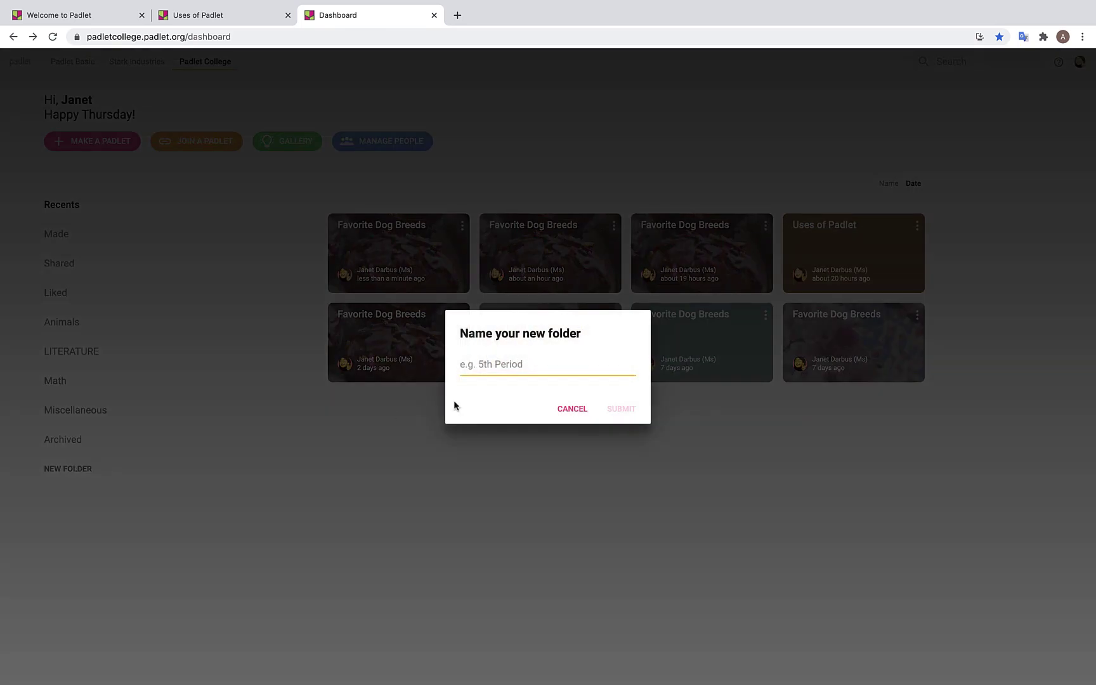
left_click(565, 409)
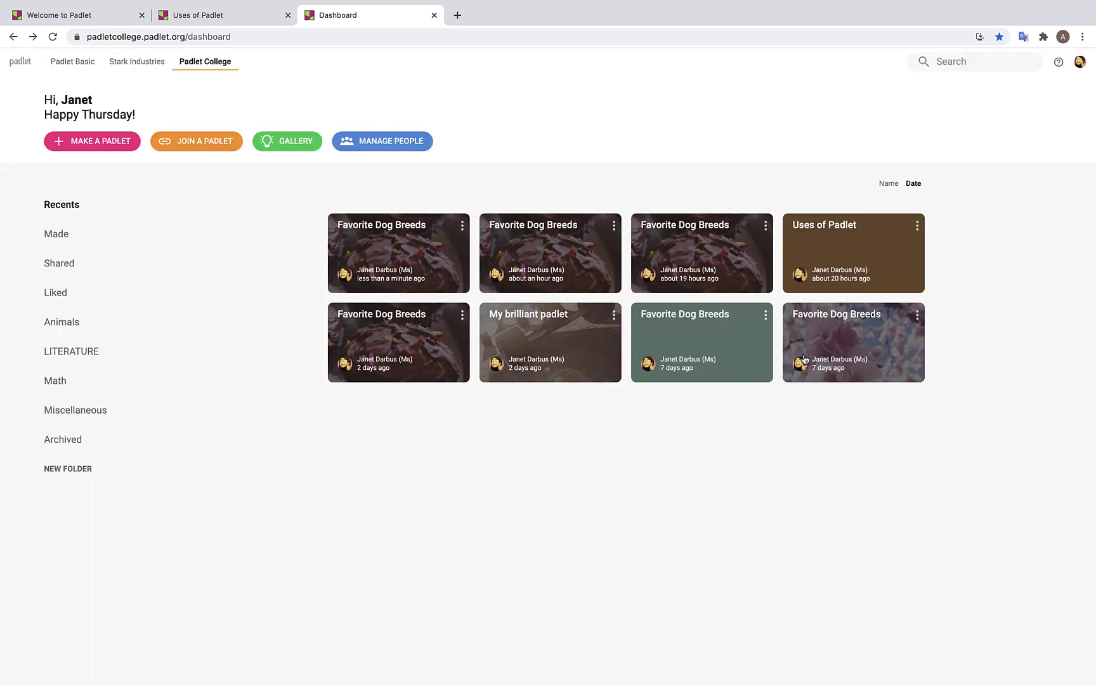
left_click(1079, 63)
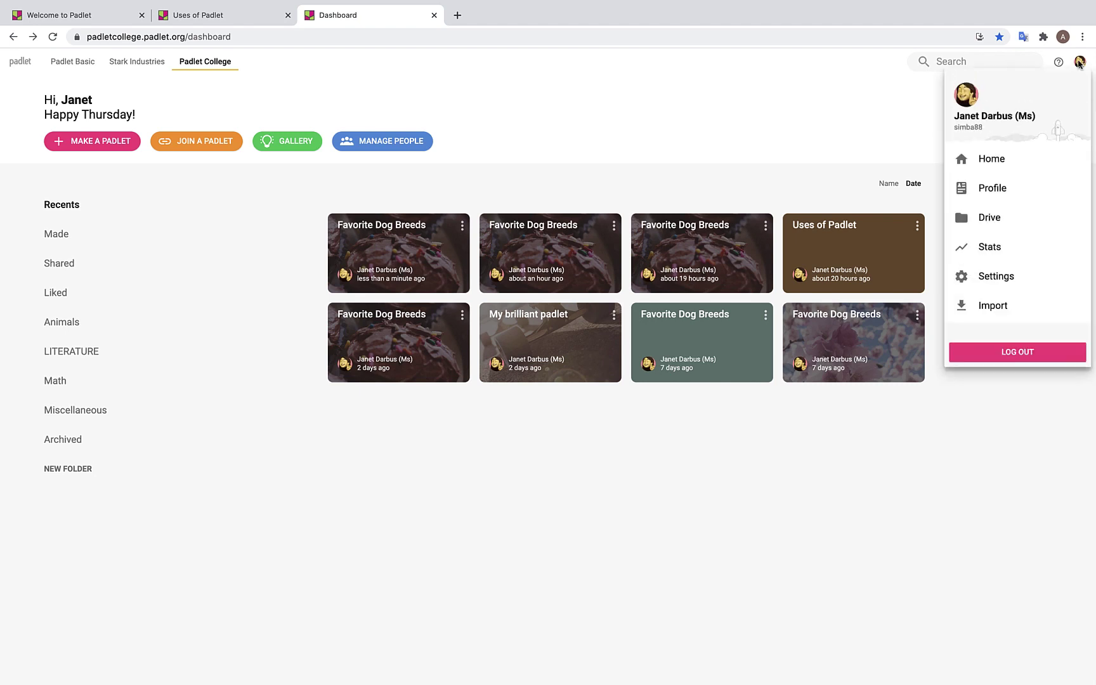
left_click(1013, 277)
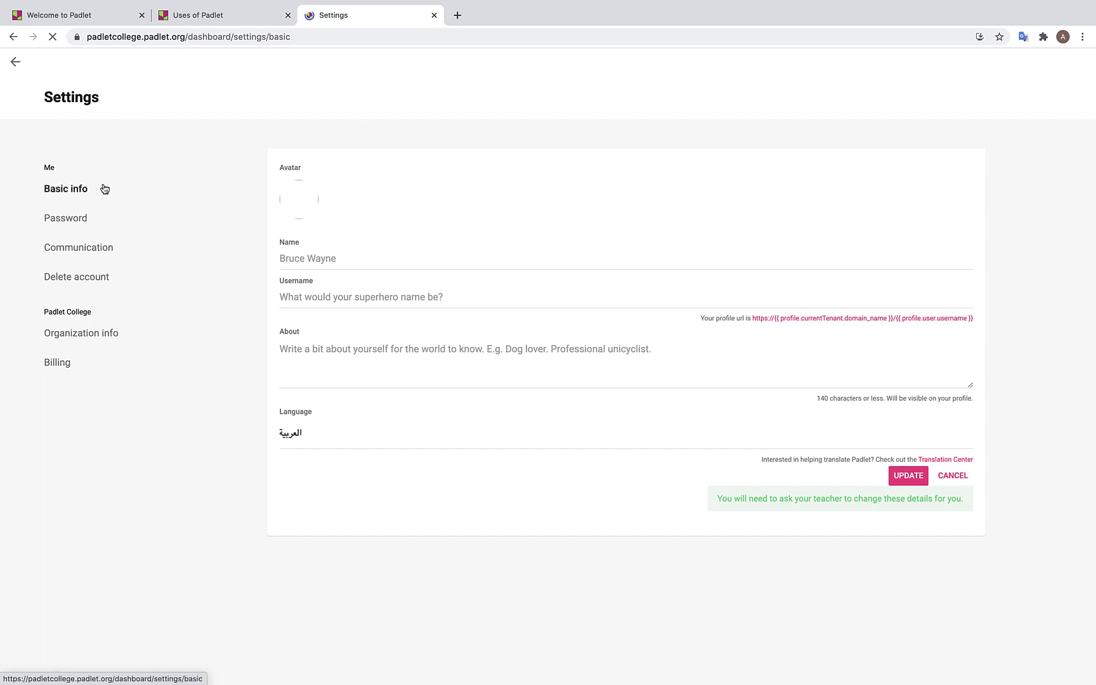
left_click(89, 218)
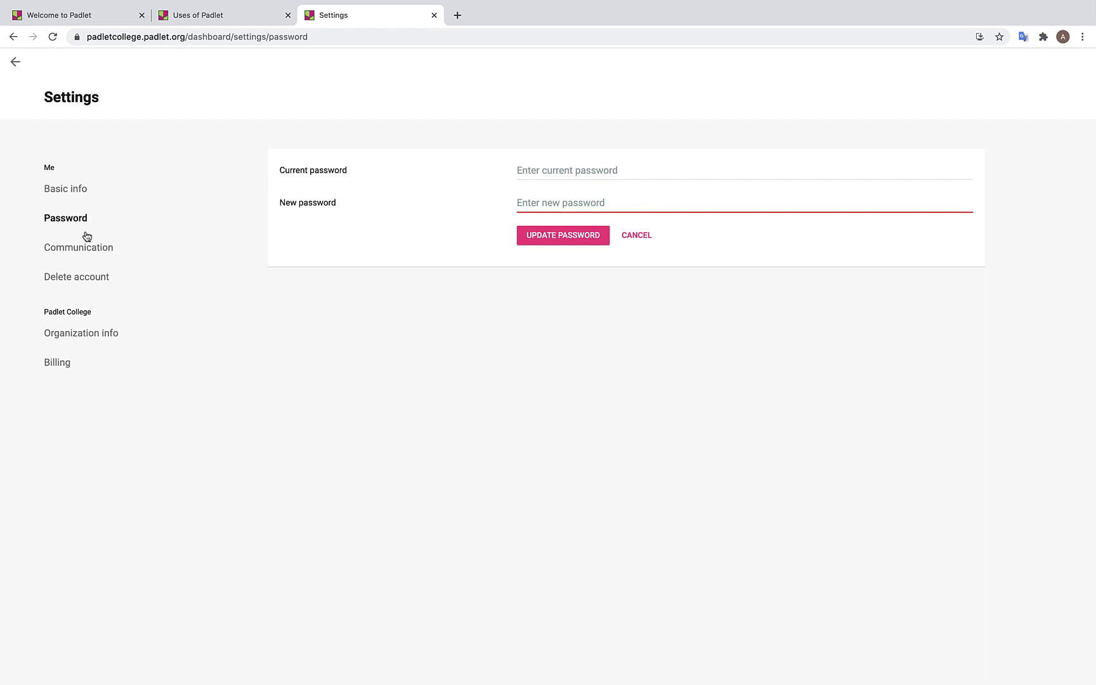
left_click(83, 247)
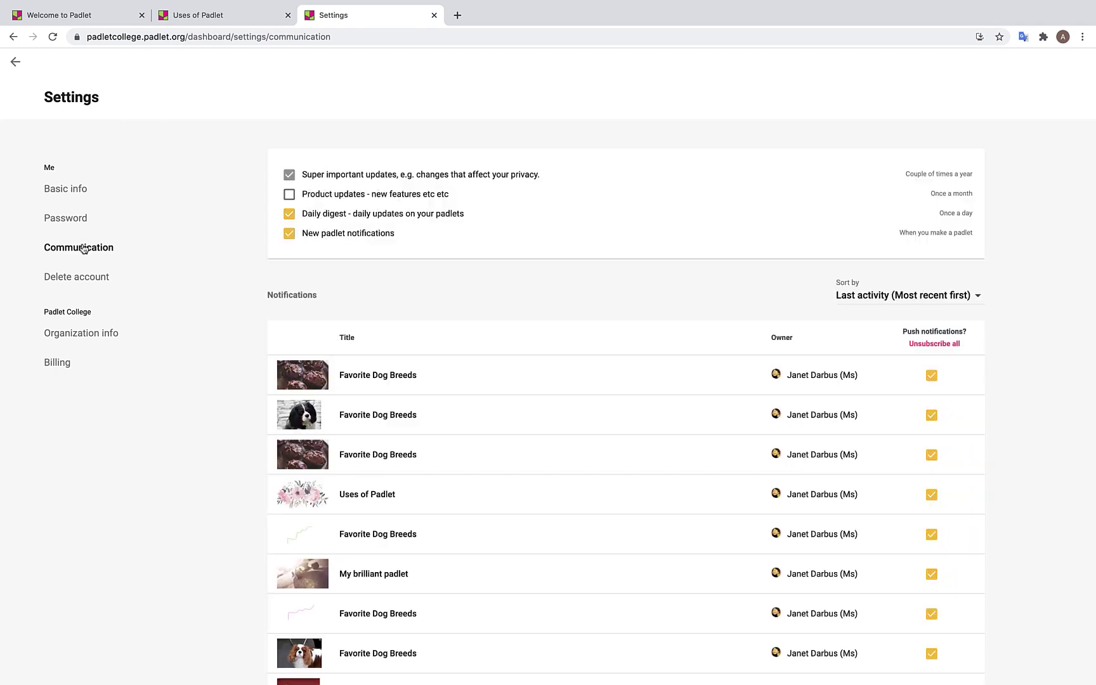
Review Organization info, keeping Microsoft login, student account creation off, and Secret default privacy.
left_click(103, 343)
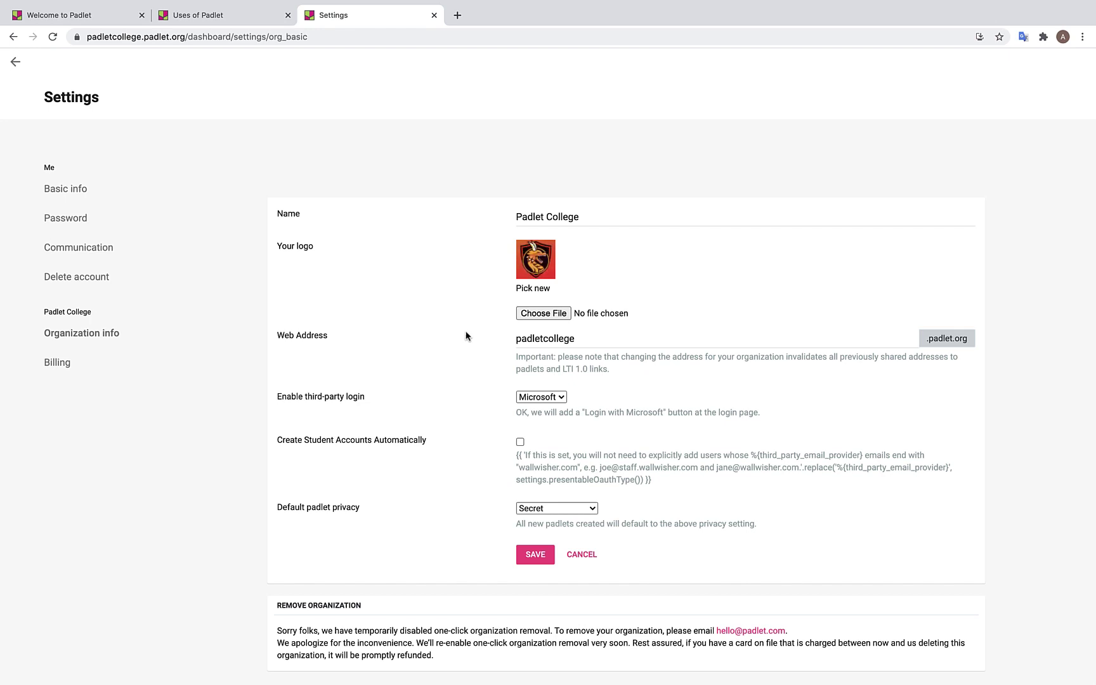
left_click(563, 397)
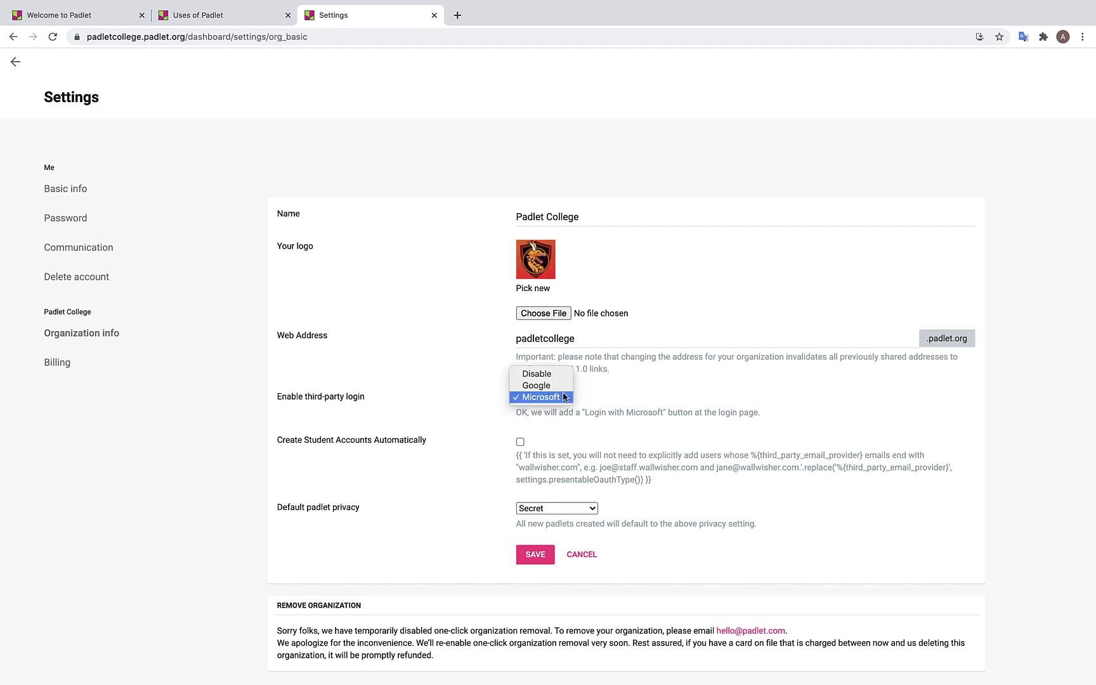
left_click(634, 392)
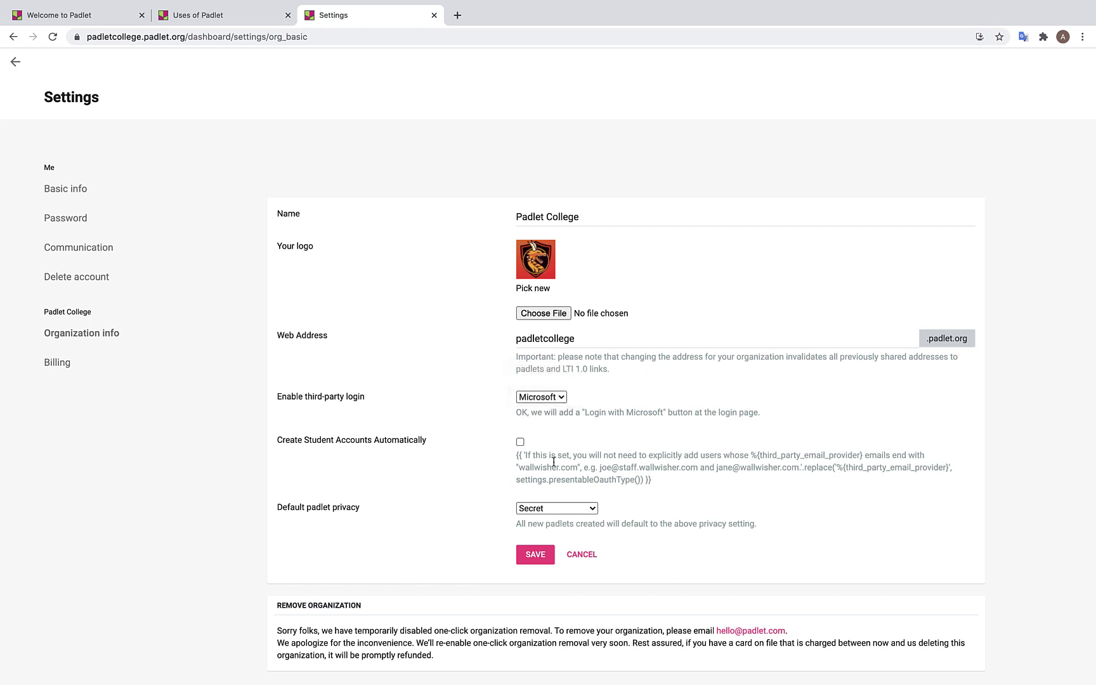
left_click(519, 443)
left_click(520, 442)
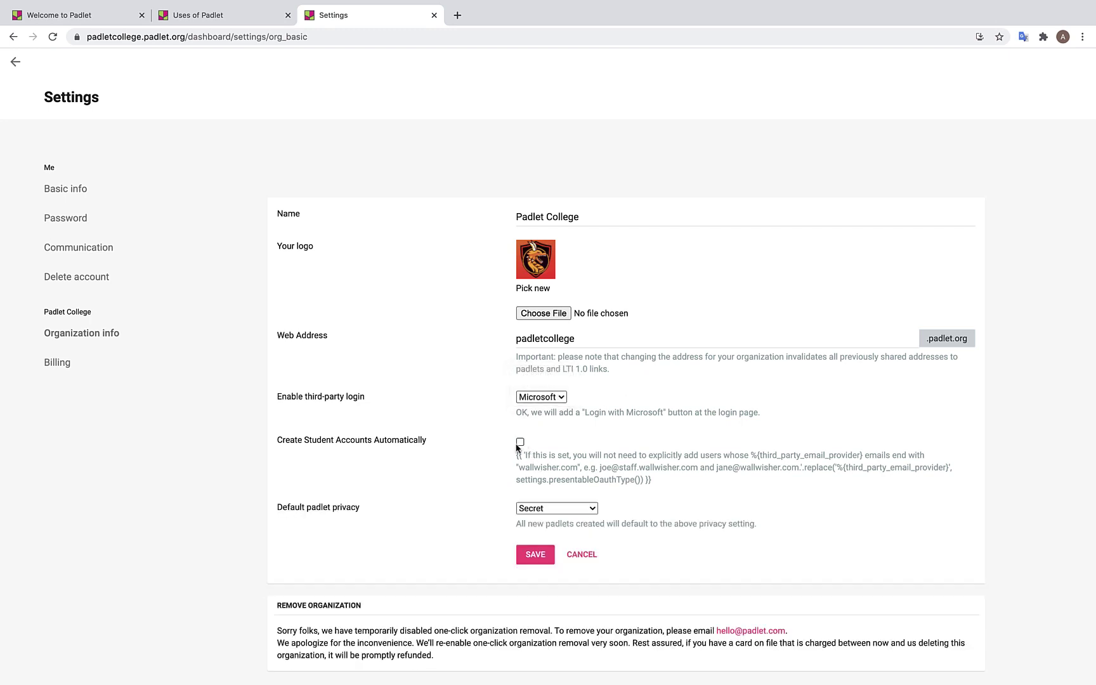
left_click(566, 508)
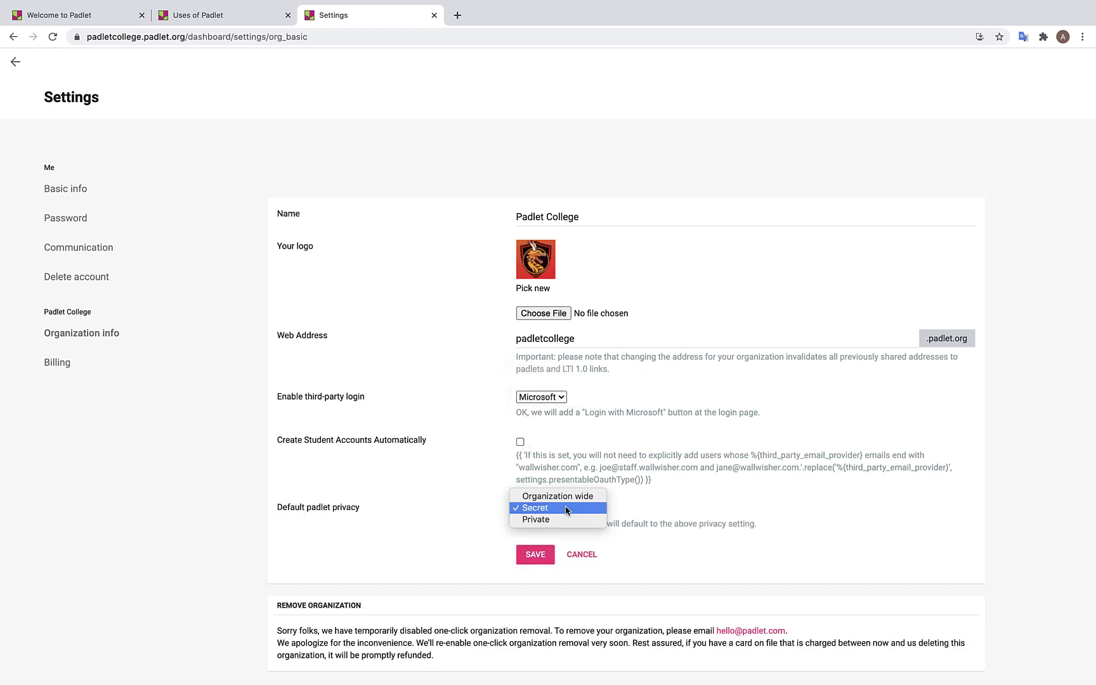
left_click(671, 506)
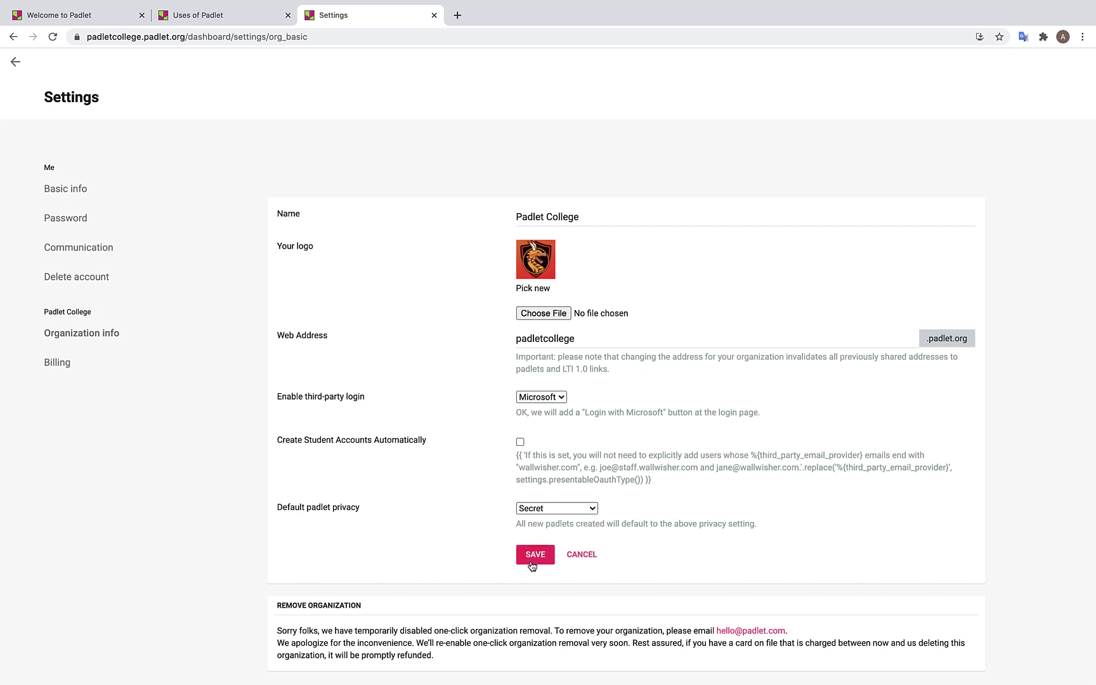
Go back from settings to the Padlet College dashboard and glance at the help menu.
left_click(15, 62)
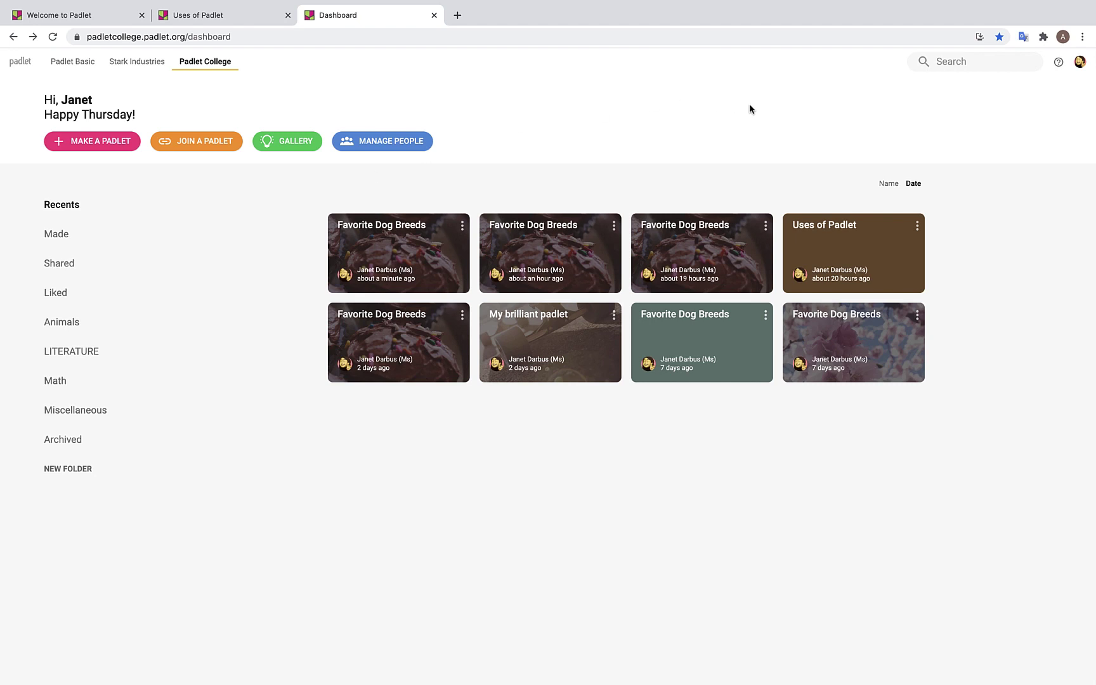
left_click(1059, 62)
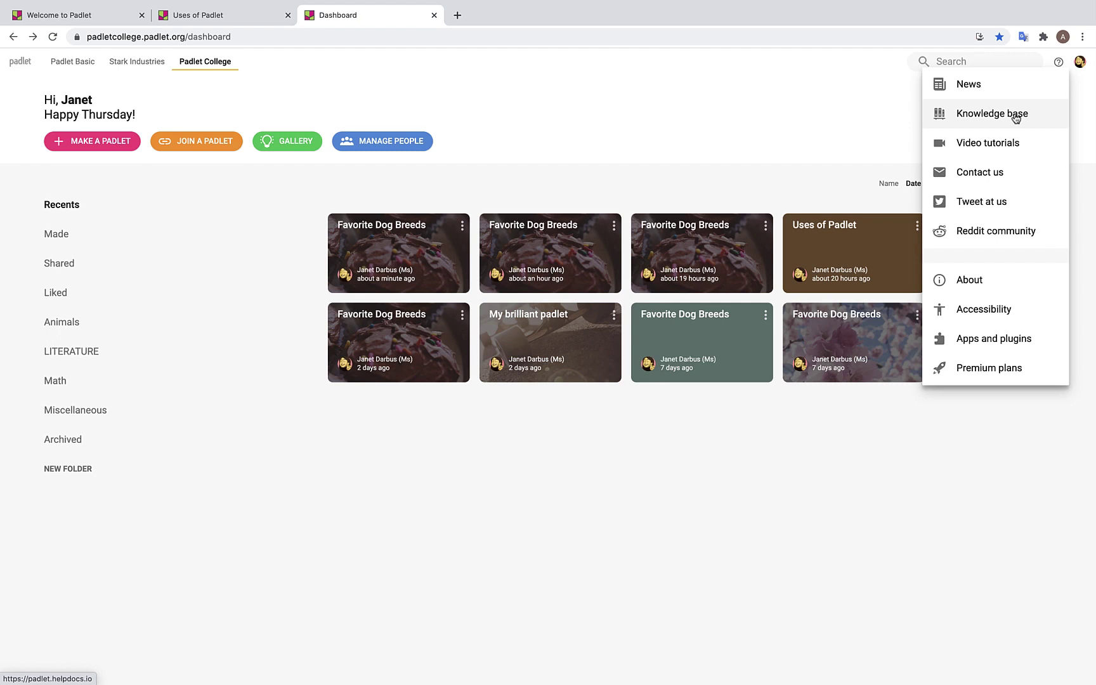
left_click(848, 116)
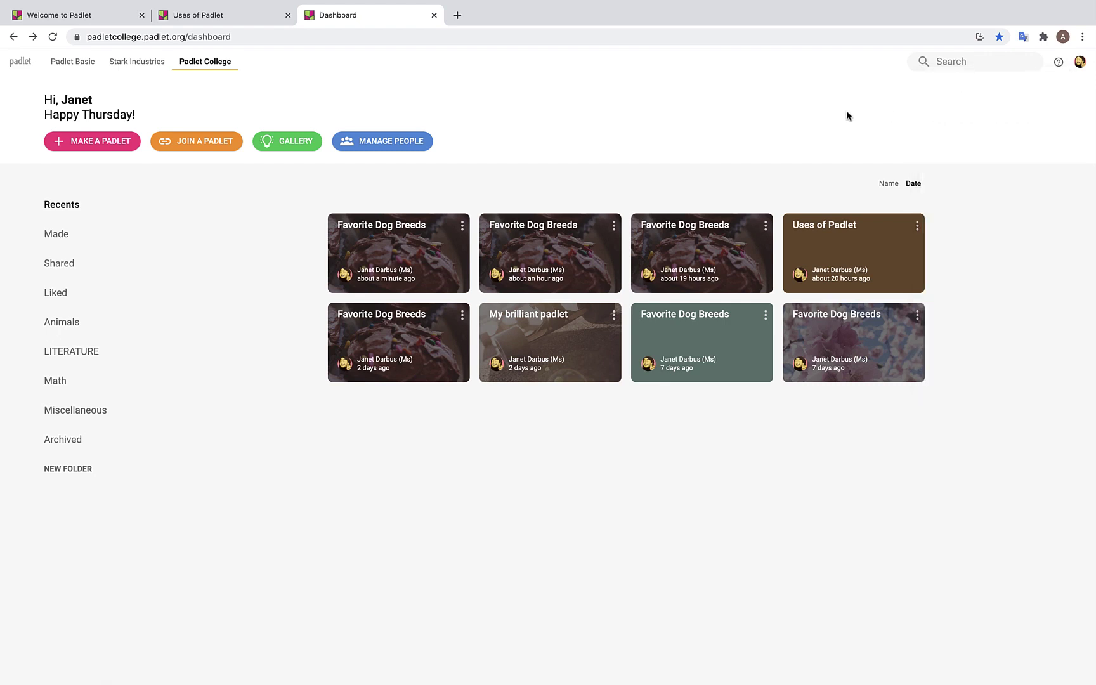